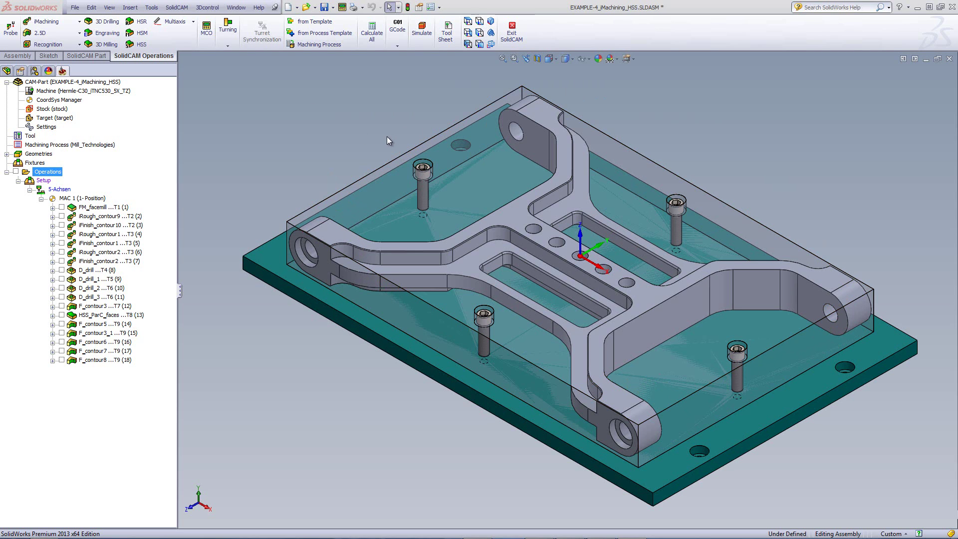
Step: Show the stock model in 3D and close its preview
{"action": "right_click", "coordinate": [54, 109]}
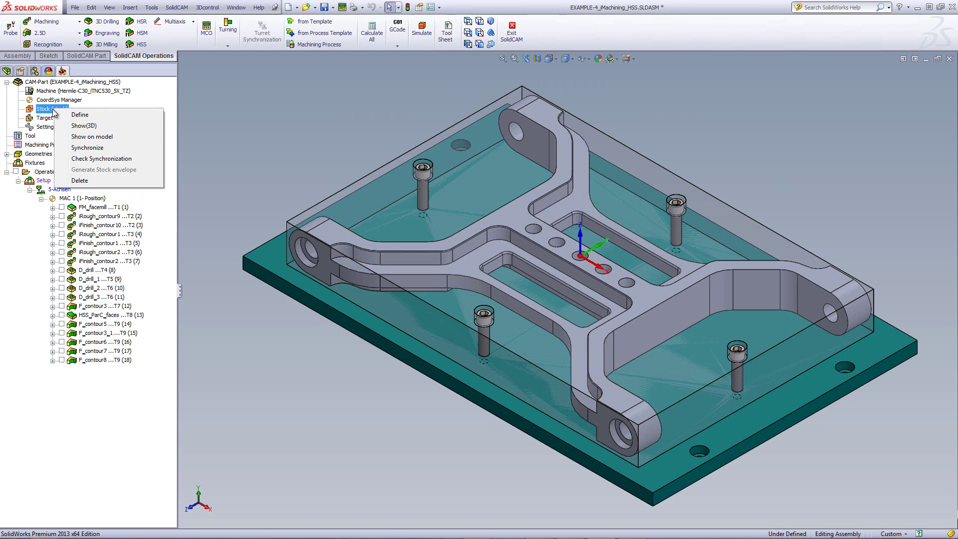
{"action": "left_click", "coordinate": [80, 128]}
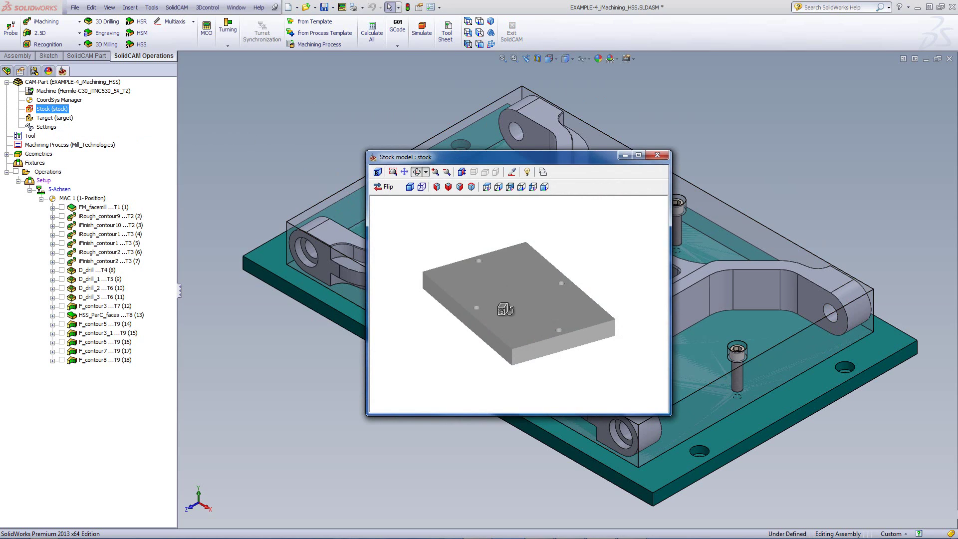
{"action": "left_click", "coordinate": [657, 155]}
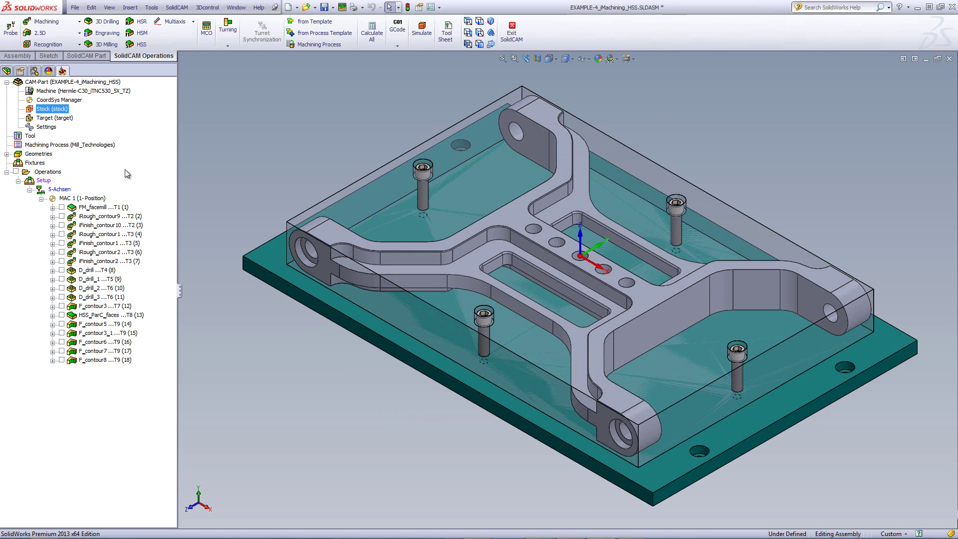
Step: Review the CAM-part's milling part data, including the iMachining machine, material and level, and highlight the plate fixture in the model
{"action": "double_click", "coordinate": [50, 83]}
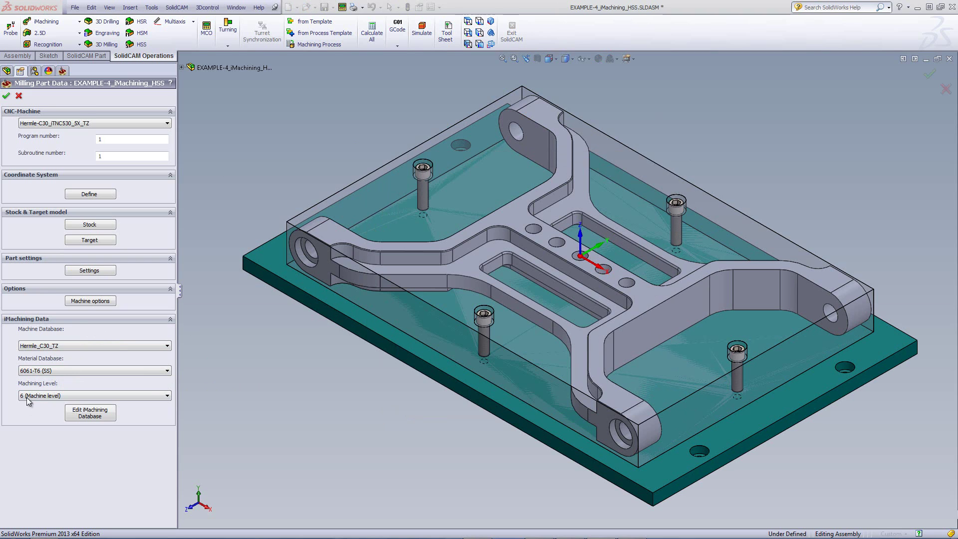
{"action": "left_click", "coordinate": [6, 95]}
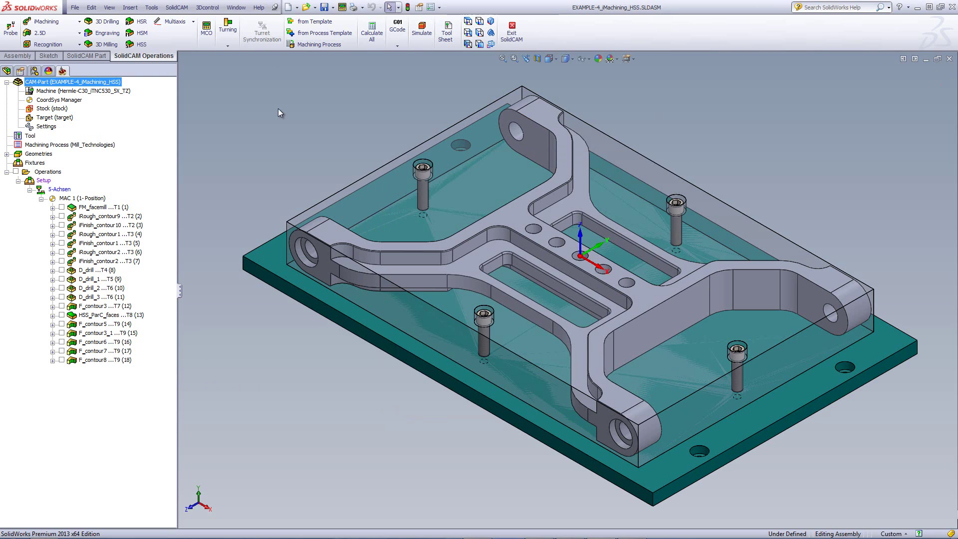
{"action": "left_click", "coordinate": [265, 251]}
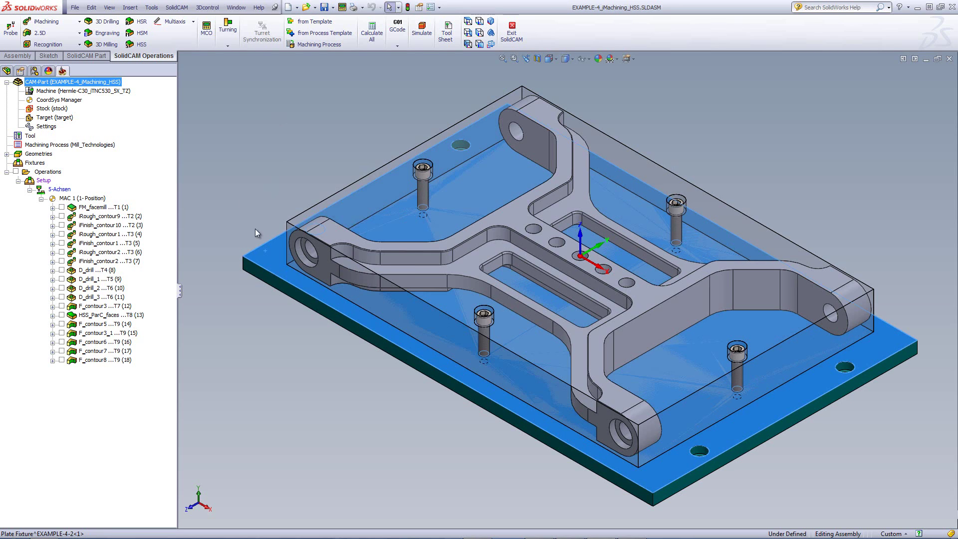
{"action": "left_click", "coordinate": [232, 171]}
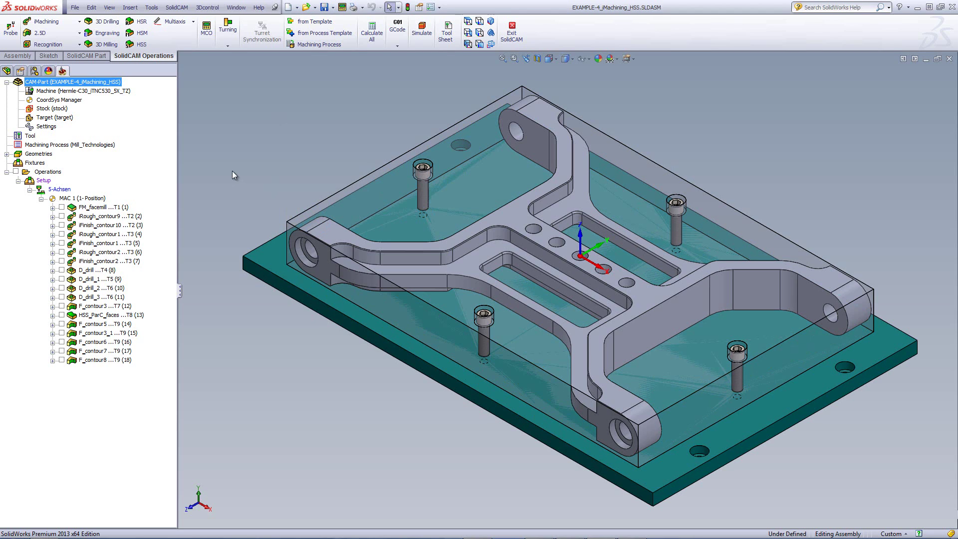
Step: Inspect the machine setup's fixture assignments and highlight the plate fixture for the 5-Achsen submachine
{"action": "double_click", "coordinate": [44, 180]}
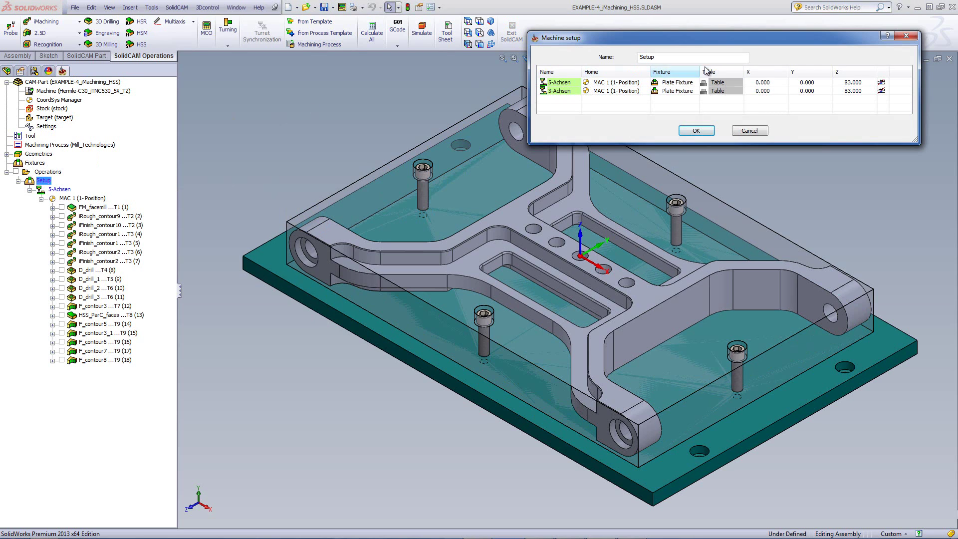
{"action": "left_click", "coordinate": [682, 91]}
{"action": "left_click", "coordinate": [642, 91]}
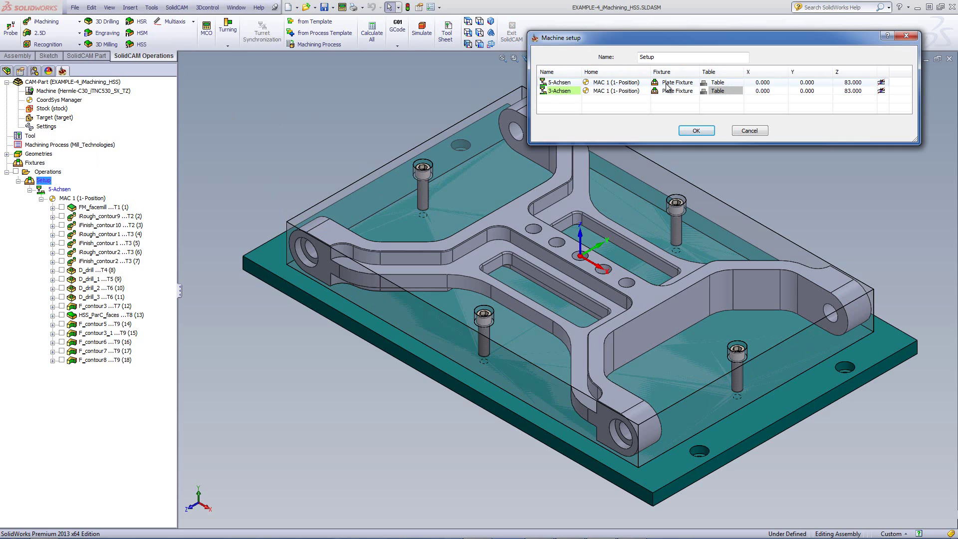
{"action": "left_click", "coordinate": [881, 82]}
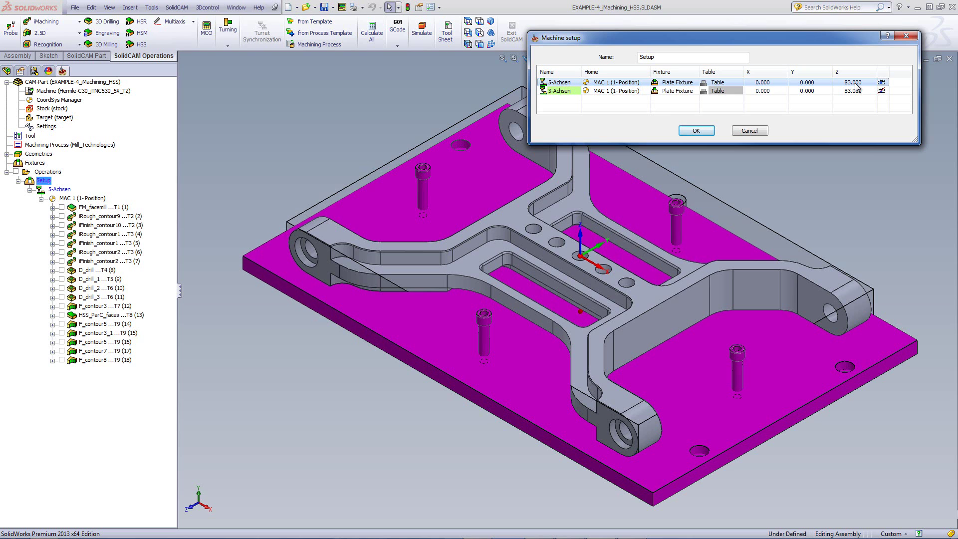
{"action": "key", "text": "Return"}
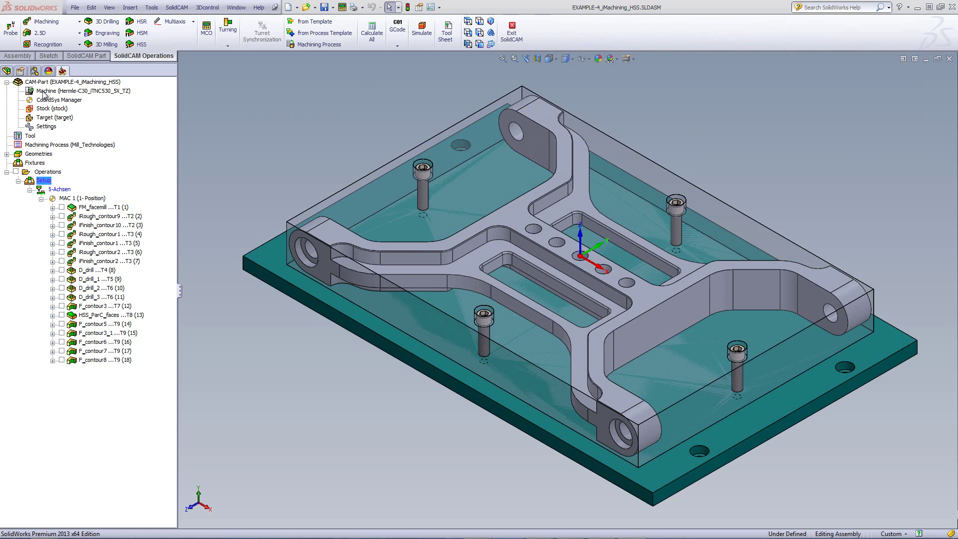
Step: Display the assembly's Standard configuration and switch back to the Stock configuration
{"action": "left_click", "coordinate": [33, 73]}
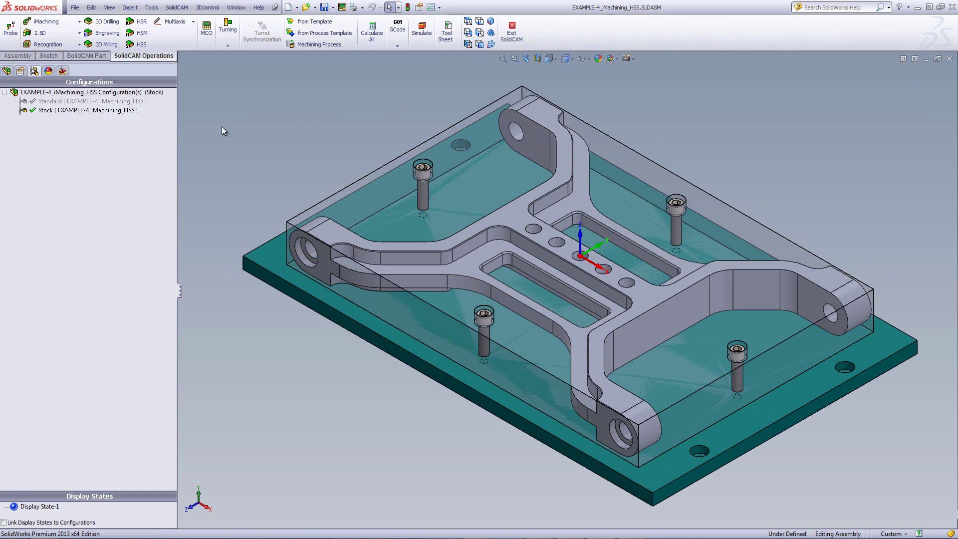
{"action": "double_click", "coordinate": [55, 102]}
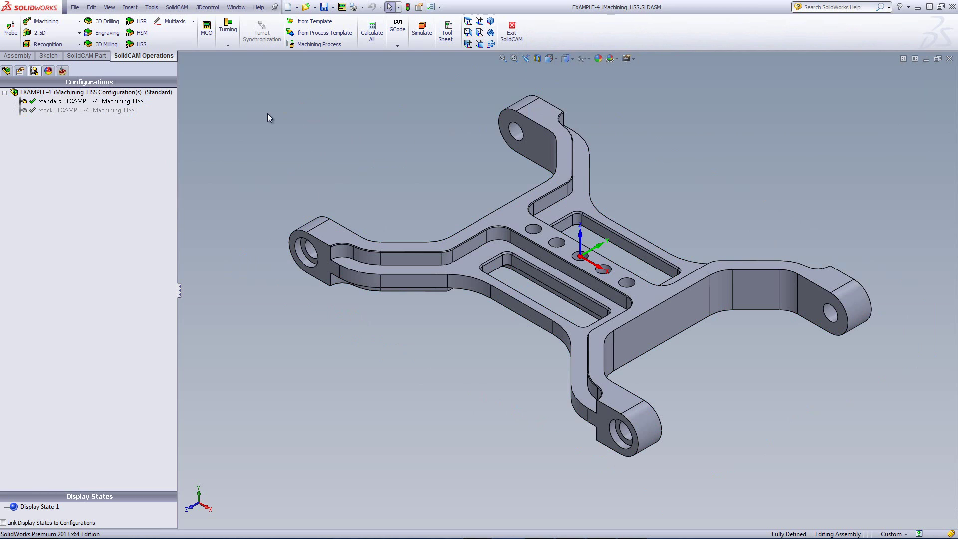
{"action": "double_click", "coordinate": [80, 111]}
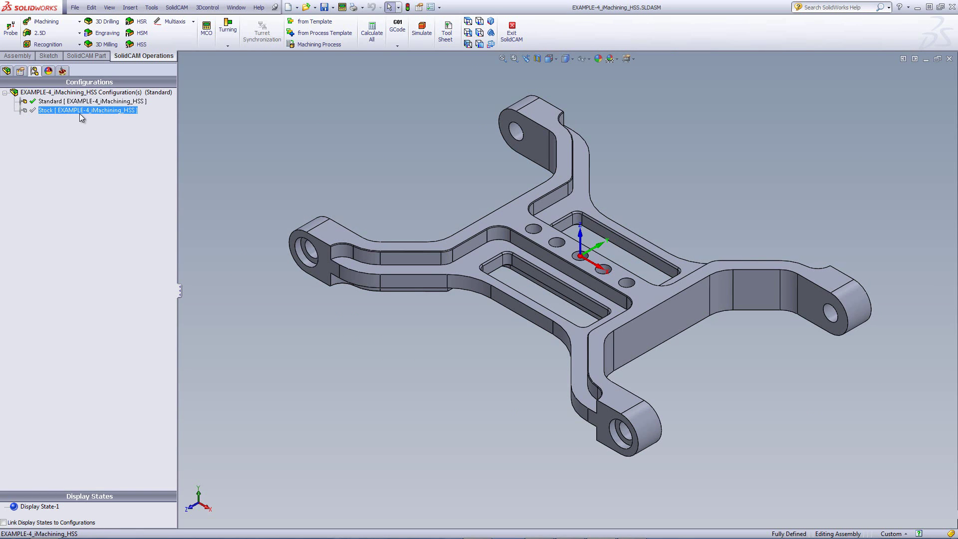
Step: Examine the clamped part from above and at an angle, including the rounded end of a corner lug
{"action": "left_click", "coordinate": [468, 21]}
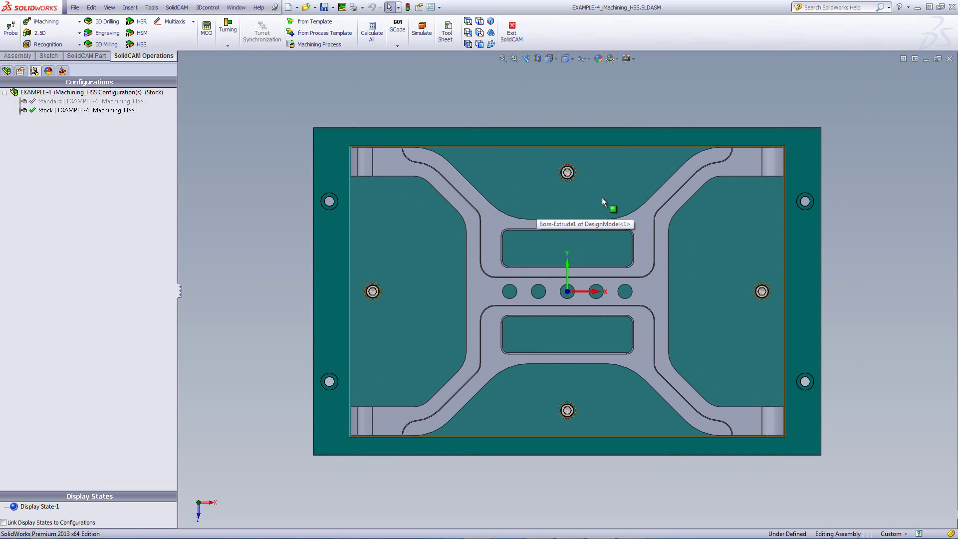
{"action": "middle_click_drag", "start_coordinate": [606, 172], "coordinate": [604, 76]}
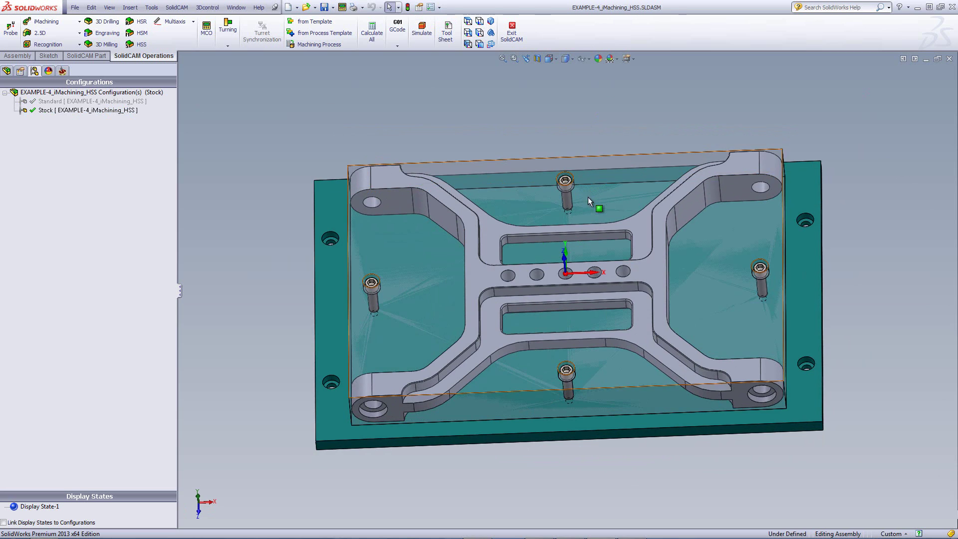
{"action": "key", "text": "ctrl+5"}
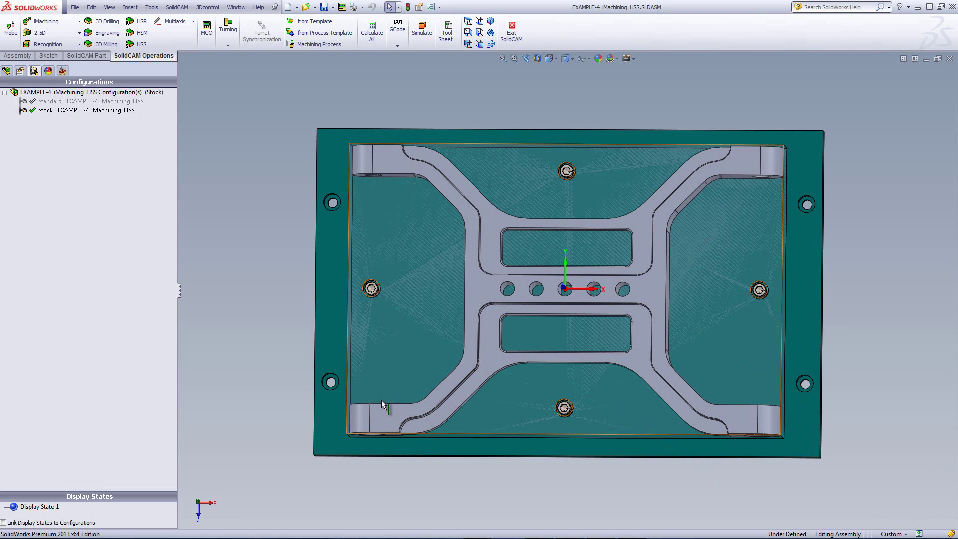
{"action": "middle_click_drag", "start_coordinate": [426, 355], "coordinate": [308, 164]}
{"action": "scroll", "coordinate": [308, 166], "scroll_direction": "down", "scroll_amount": 4}
{"action": "left_click", "coordinate": [449, 203]}
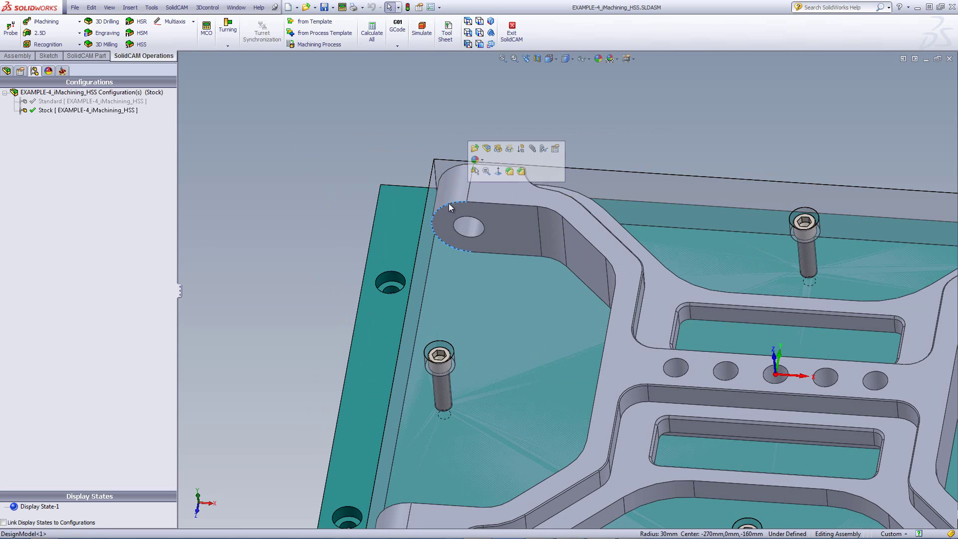
{"action": "left_click", "coordinate": [351, 141]}
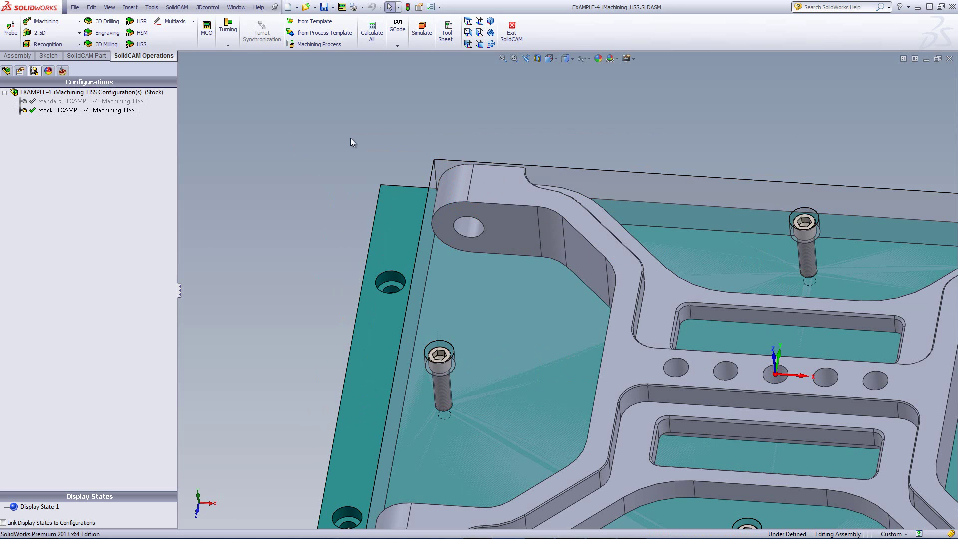
{"action": "scroll", "coordinate": [350, 142], "scroll_direction": "up", "scroll_amount": 5}
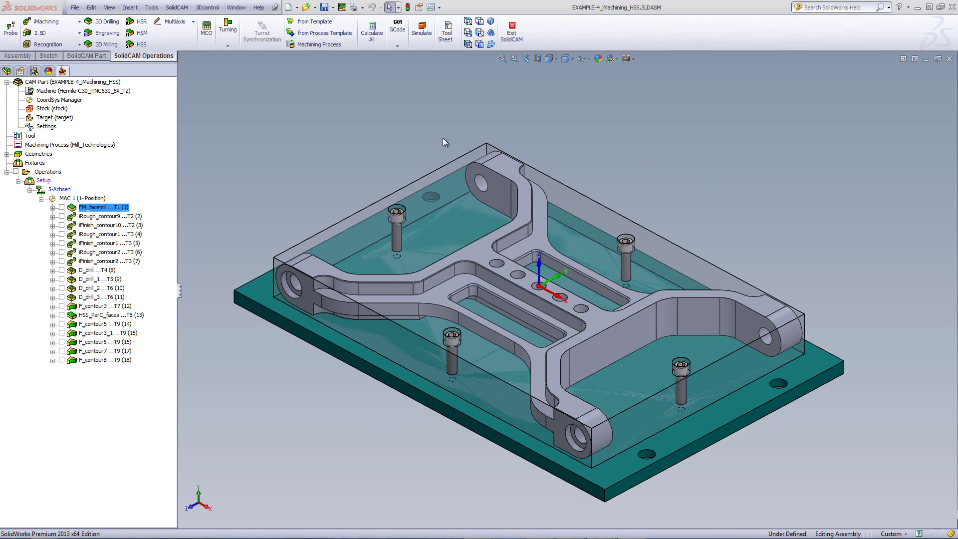
Step: Highlight the stock's top face, open the FM_facemill operation, and check its facemill geometry and tool
{"action": "left_click", "coordinate": [472, 157]}
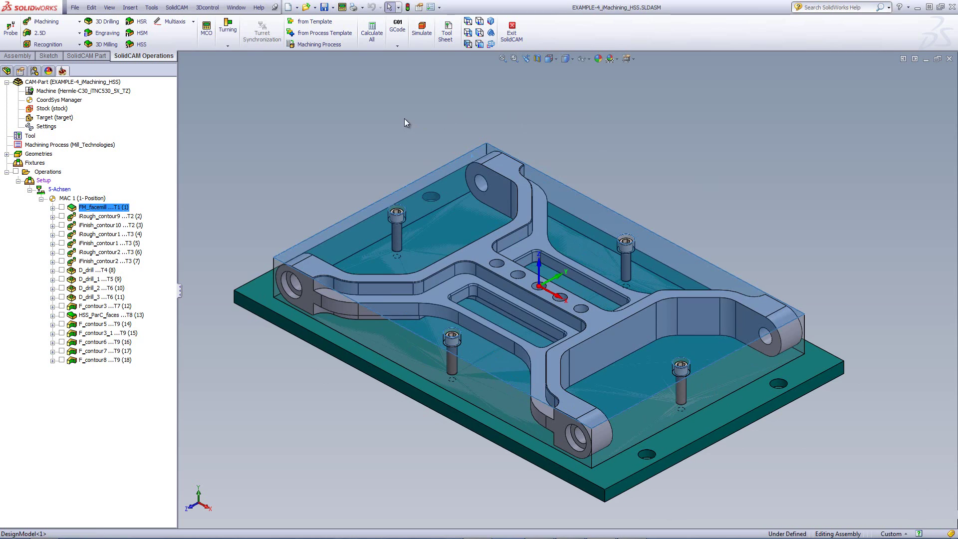
{"action": "left_click", "coordinate": [632, 161]}
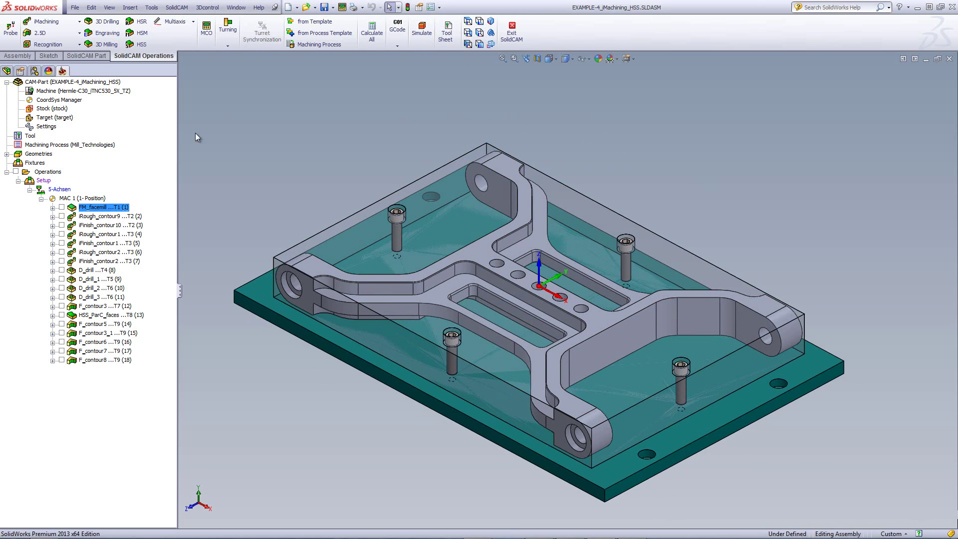
{"action": "double_click", "coordinate": [88, 207]}
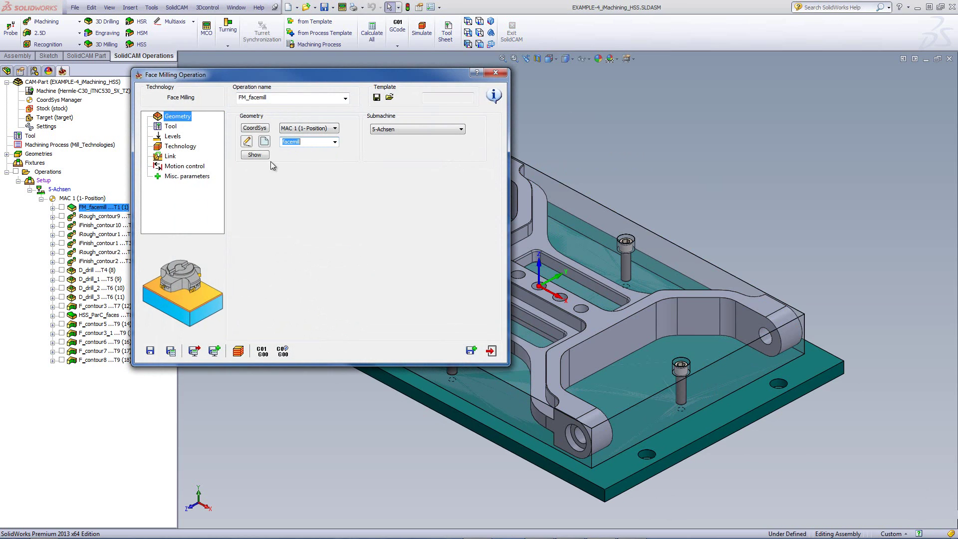
{"action": "left_click", "coordinate": [254, 156]}
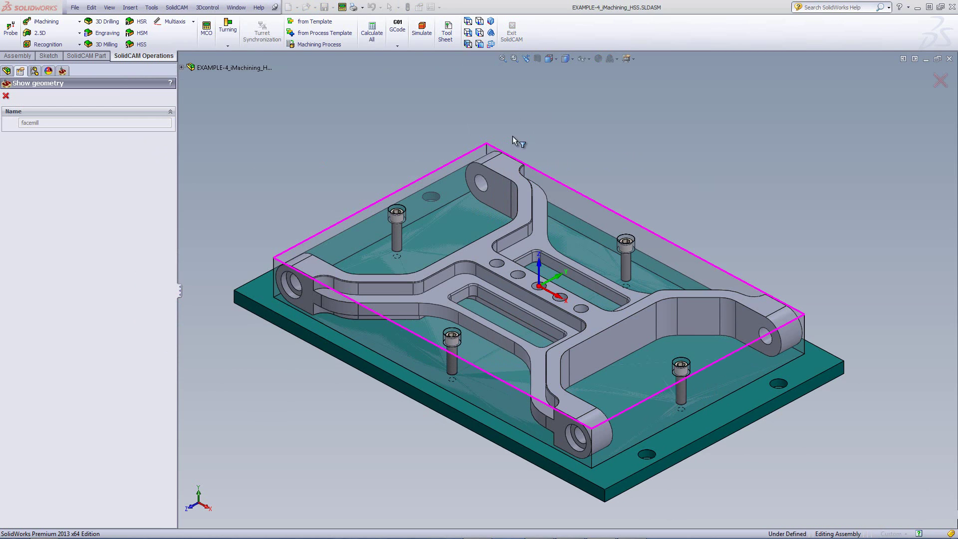
{"action": "left_click", "coordinate": [6, 95]}
{"action": "left_click", "coordinate": [170, 128]}
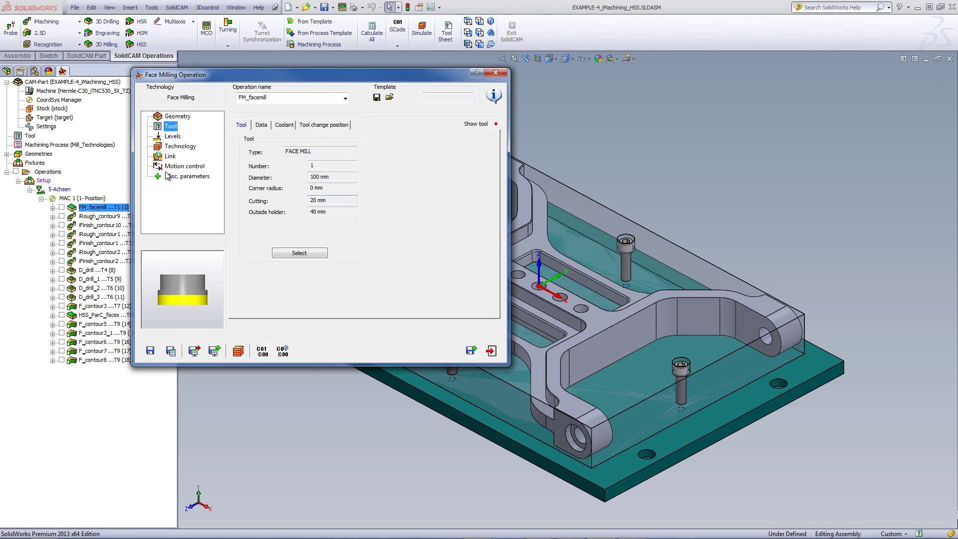
Step: Pick the face depth of the FM_facemill operation from the top edge of the part's corner lug
{"action": "left_click", "coordinate": [172, 137]}
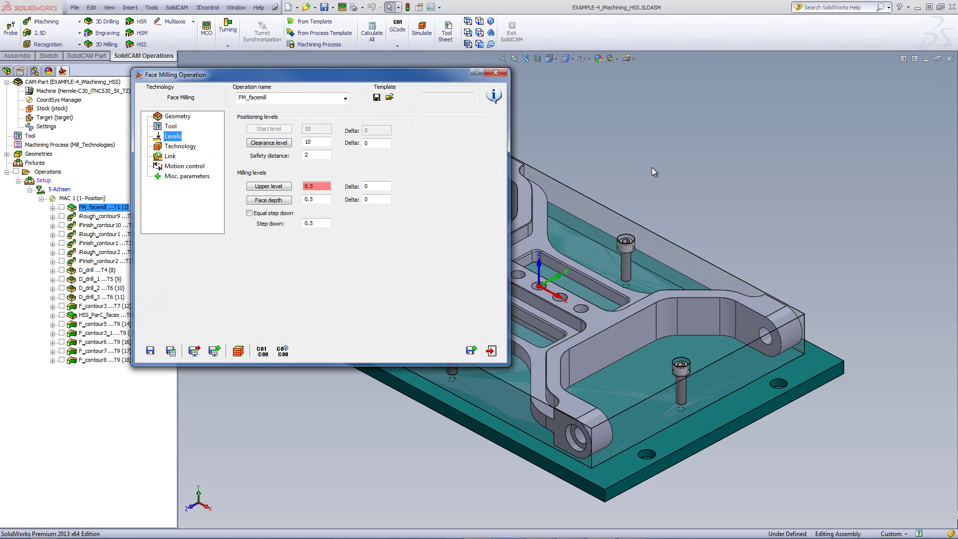
{"action": "left_click", "coordinate": [280, 202]}
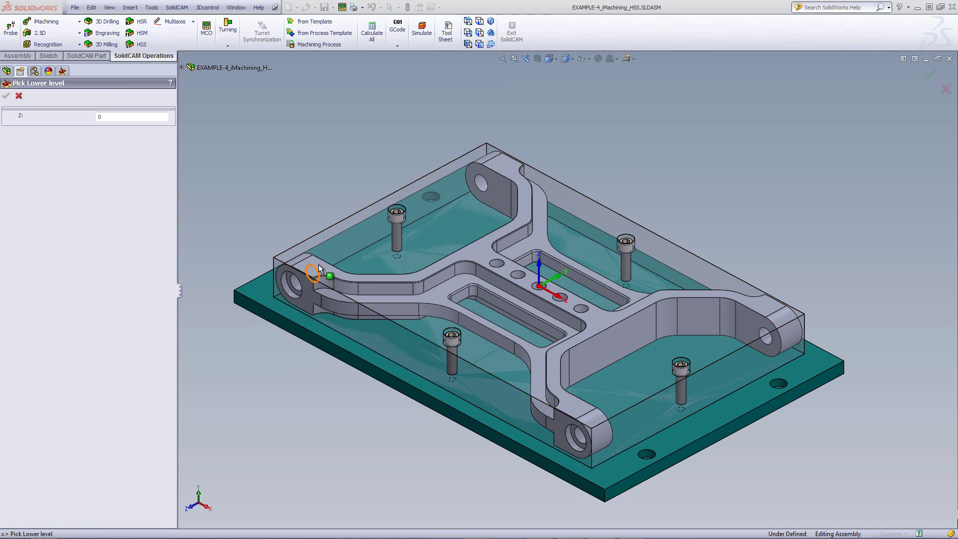
{"action": "left_click", "coordinate": [325, 265]}
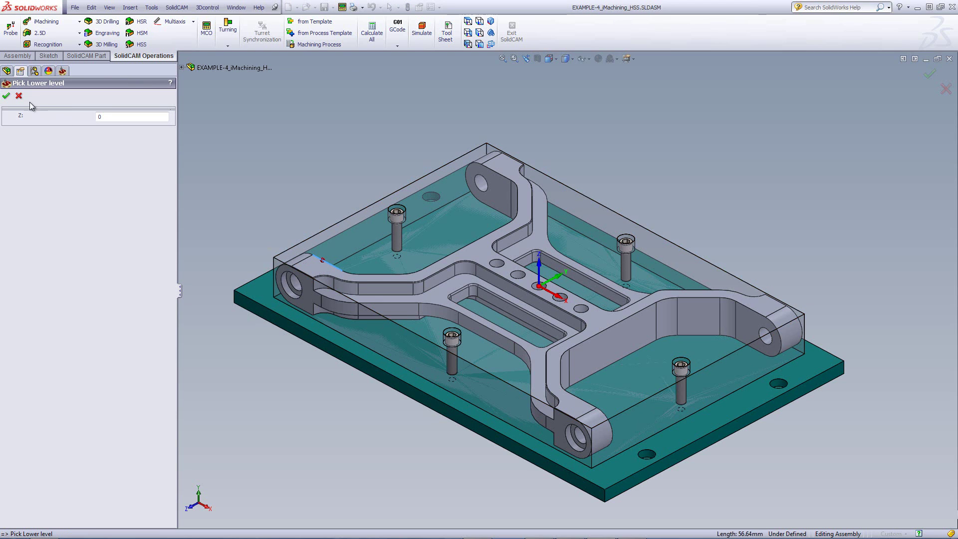
{"action": "left_click", "coordinate": [5, 98]}
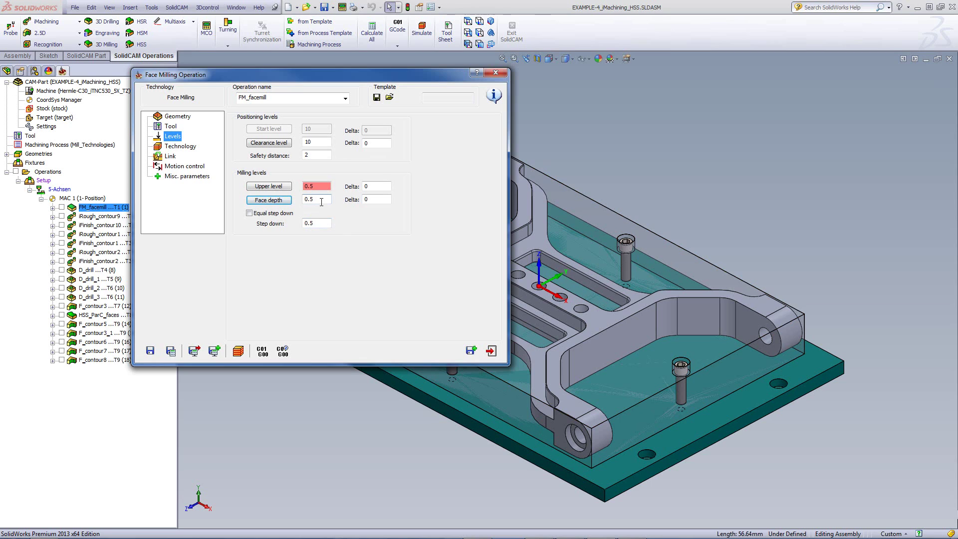
Step: Set the face milling technology to Hatch and highlight the stock's short upper edge
{"action": "left_click", "coordinate": [176, 147]}
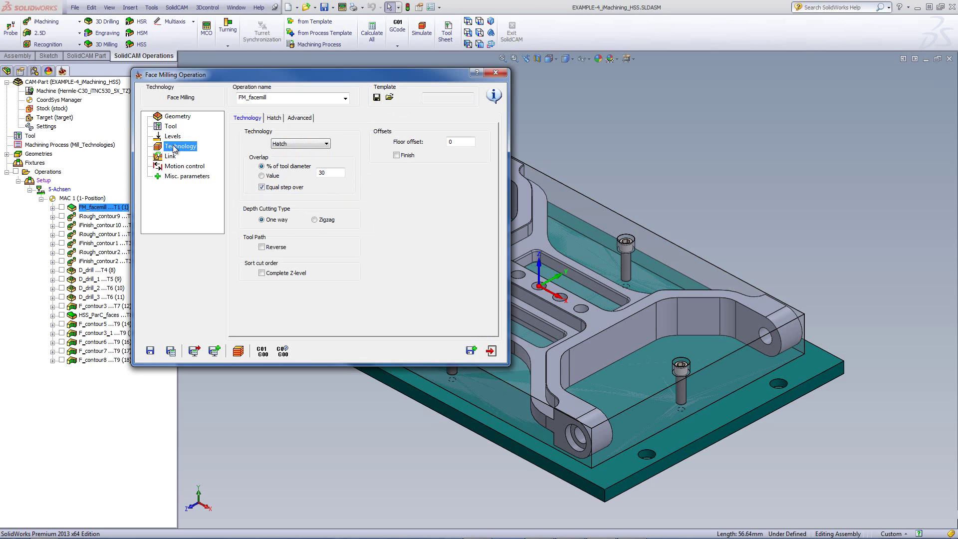
{"action": "left_click", "coordinate": [301, 144]}
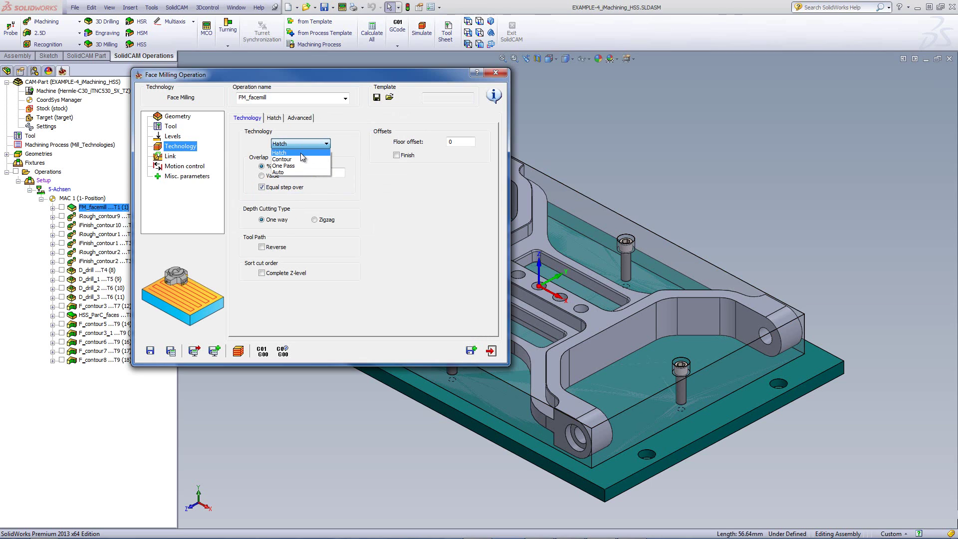
{"action": "left_click", "coordinate": [301, 153]}
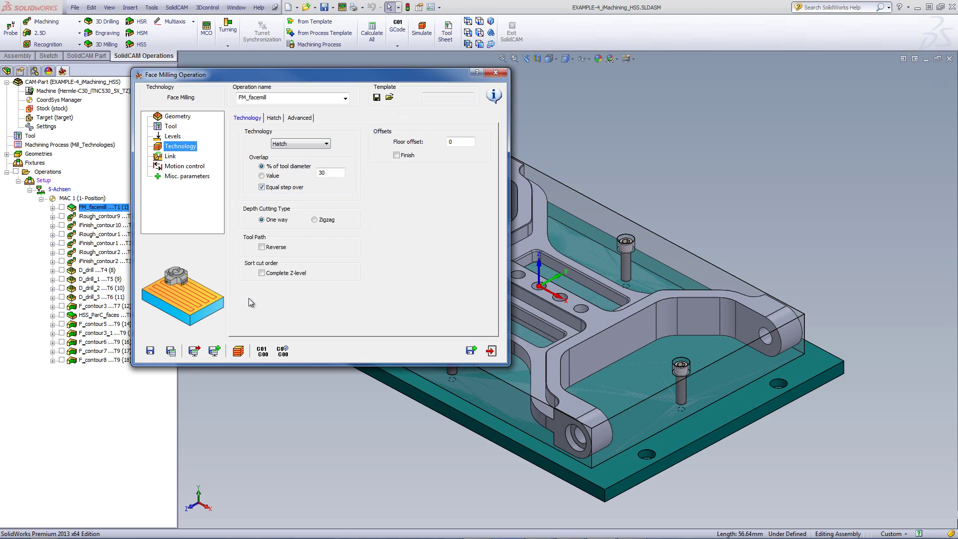
{"action": "left_click", "coordinate": [739, 357]}
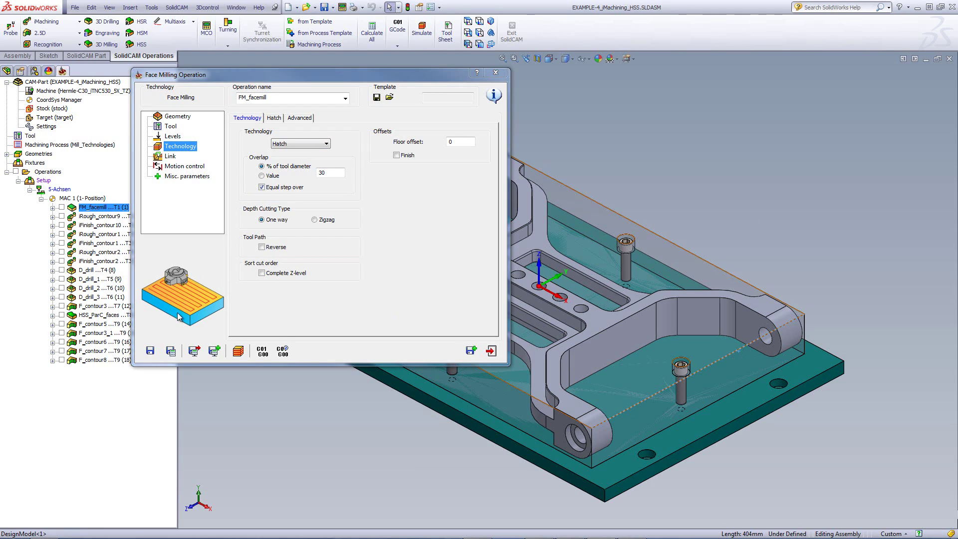
Step: Simulate the FM_facemill operation pass by pass with solid verification until the face is milled, and exit the simulation
{"action": "left_click", "coordinate": [238, 351]}
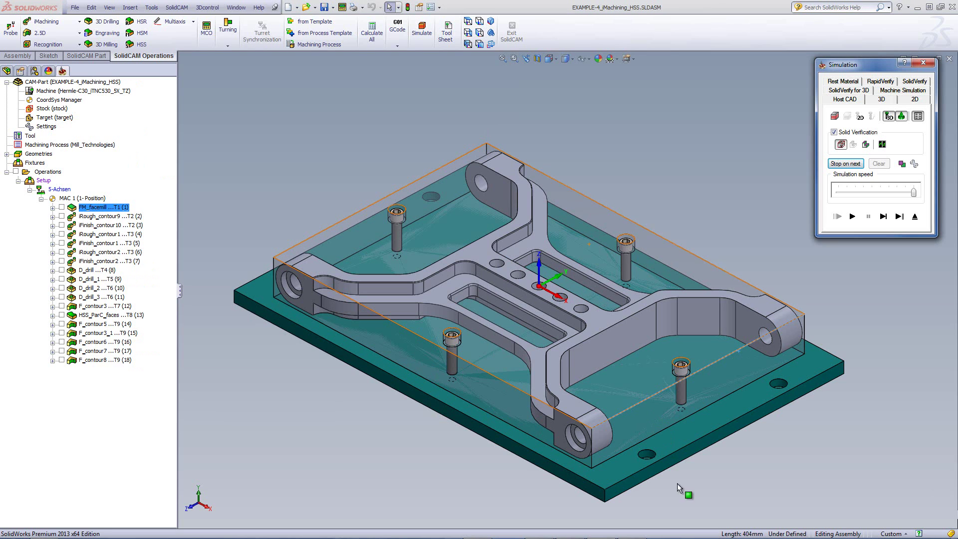
{"action": "left_click", "coordinate": [883, 217]}
{"action": "left_click", "coordinate": [883, 217]}
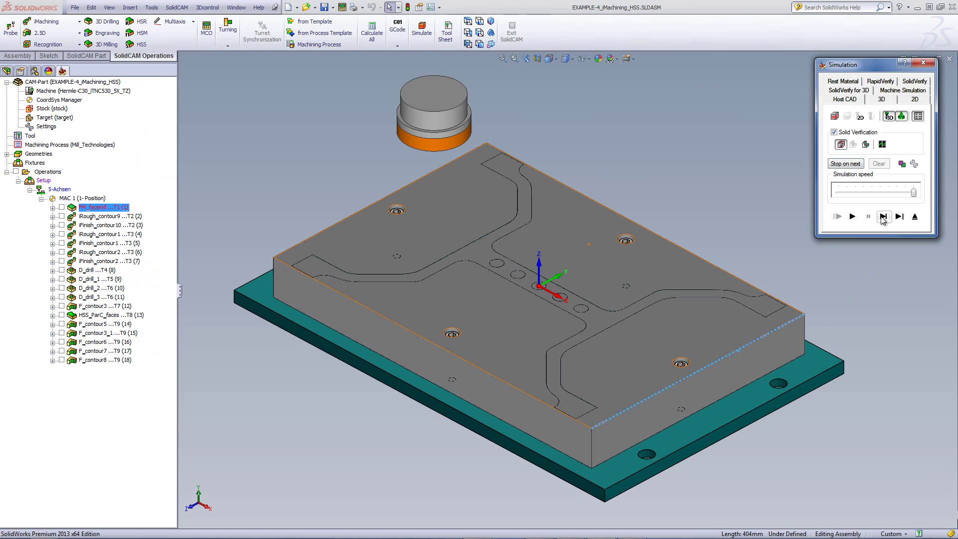
{"action": "left_click", "coordinate": [884, 216]}
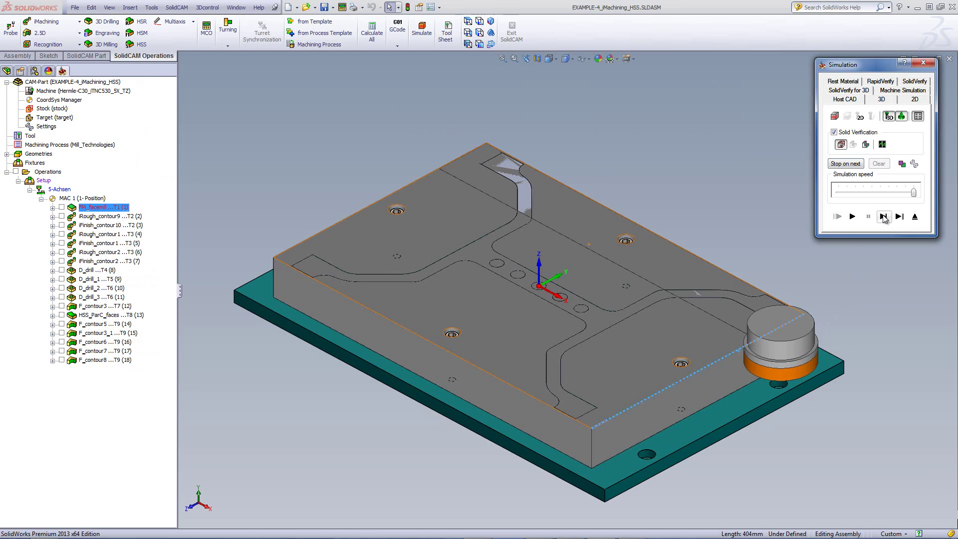
{"action": "left_click", "coordinate": [884, 217]}
{"action": "left_click", "coordinate": [883, 216]}
{"action": "left_click", "coordinate": [884, 217]}
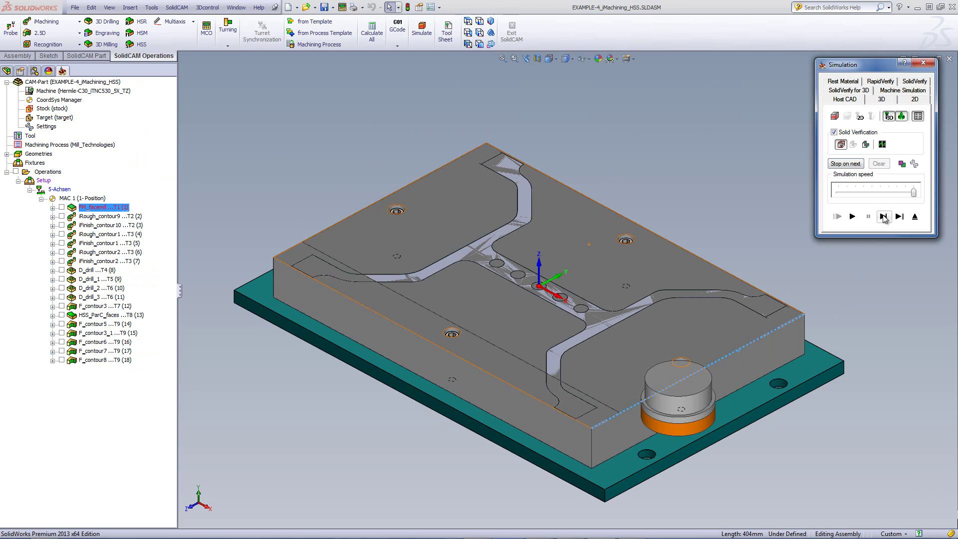
{"action": "left_click", "coordinate": [884, 217]}
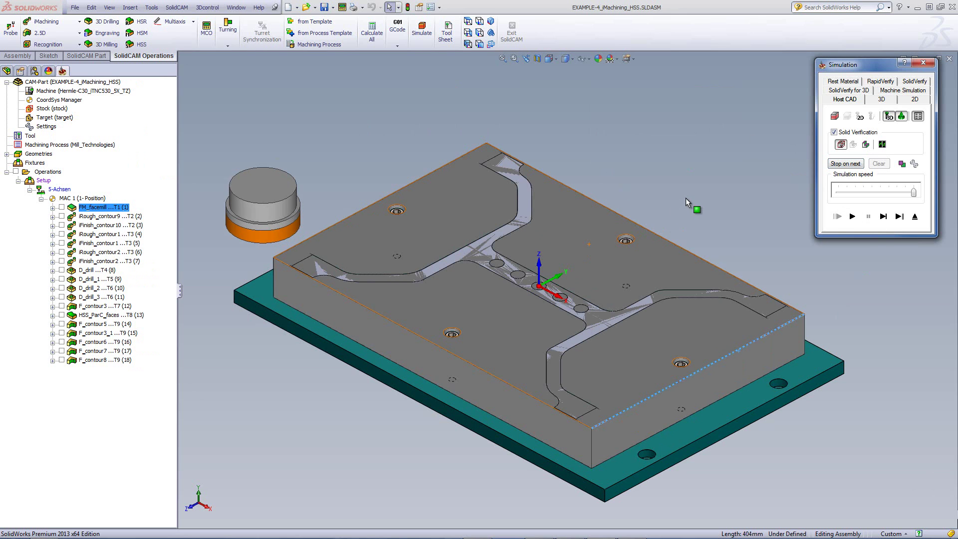
{"action": "key", "text": "Escape"}
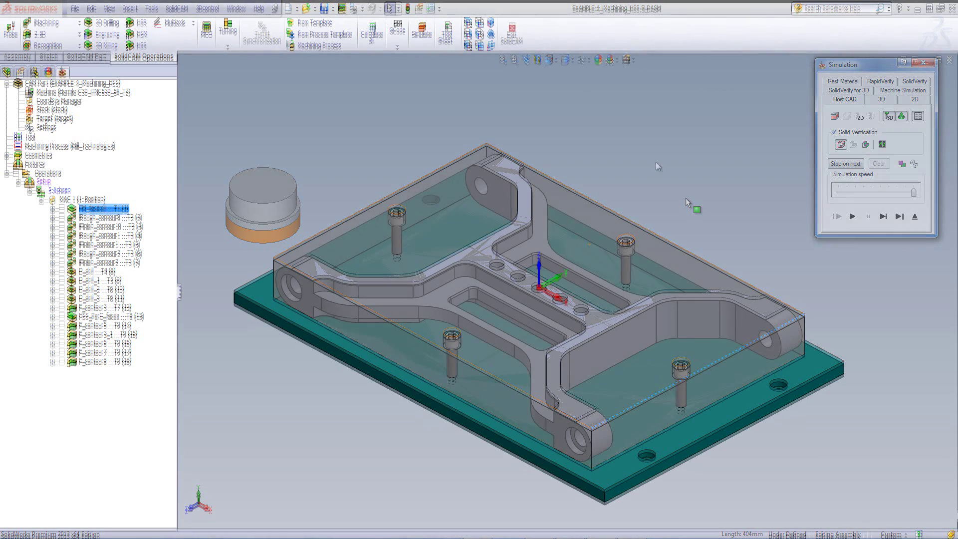
Step: Examine the clamped part, its fixing screws and the base plate from above, from a low side angle and in three-dimensional overview
{"action": "middle_click_drag", "start_coordinate": [647, 180], "coordinate": [518, 75]}
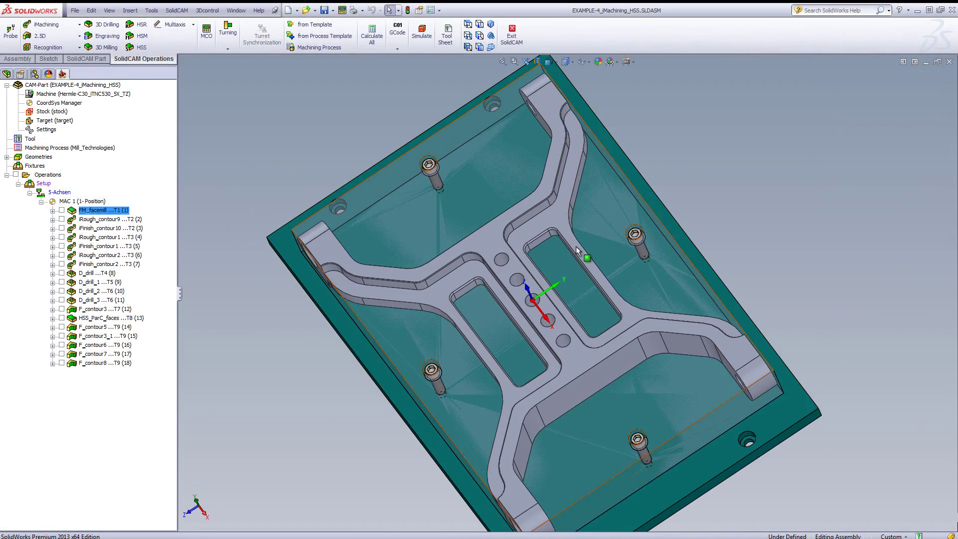
{"action": "left_click", "coordinate": [609, 406]}
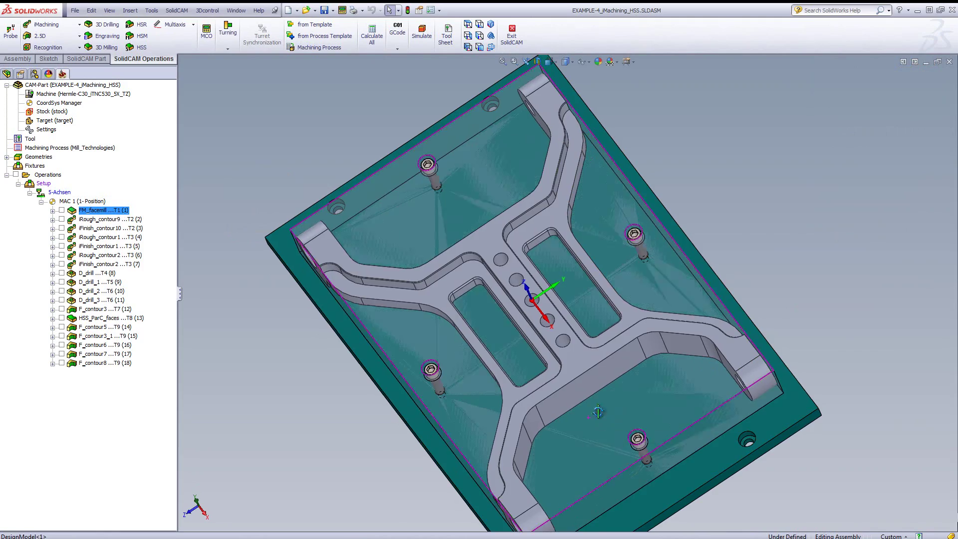
{"action": "key", "text": "ctrl+7"}
{"action": "left_click_drag", "start_coordinate": [600, 405], "coordinate": [749, 336]}
{"action": "key", "text": "Escape"}
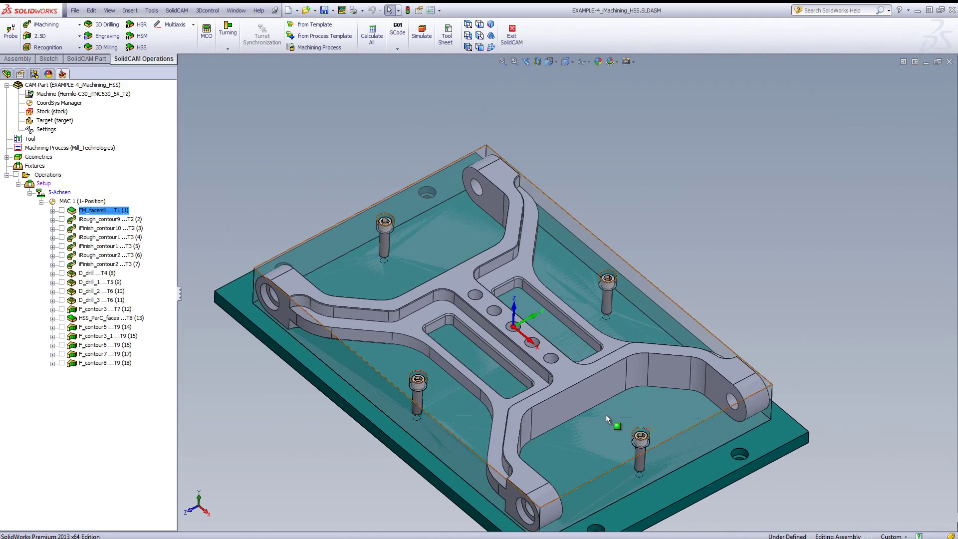
{"action": "key", "text": "ctrl+7"}
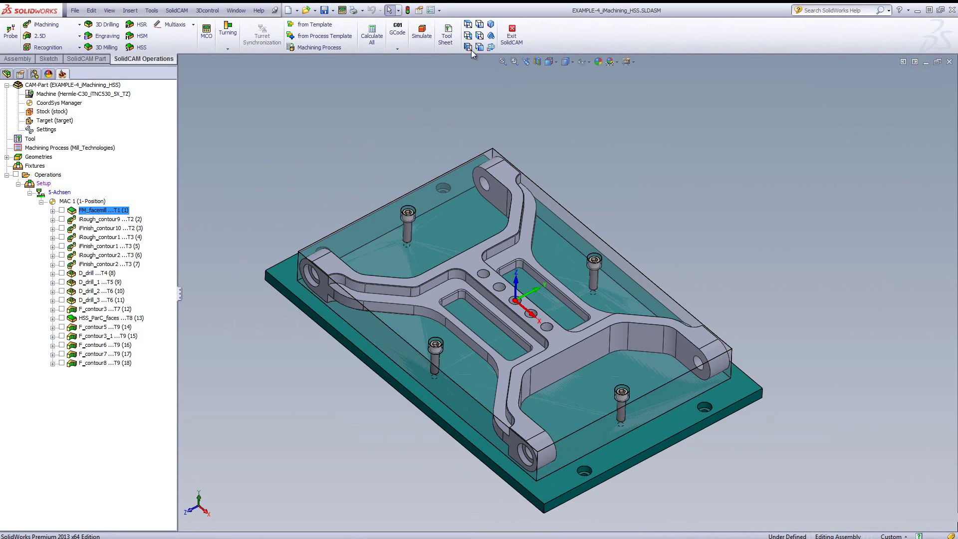
{"action": "left_click", "coordinate": [470, 31]}
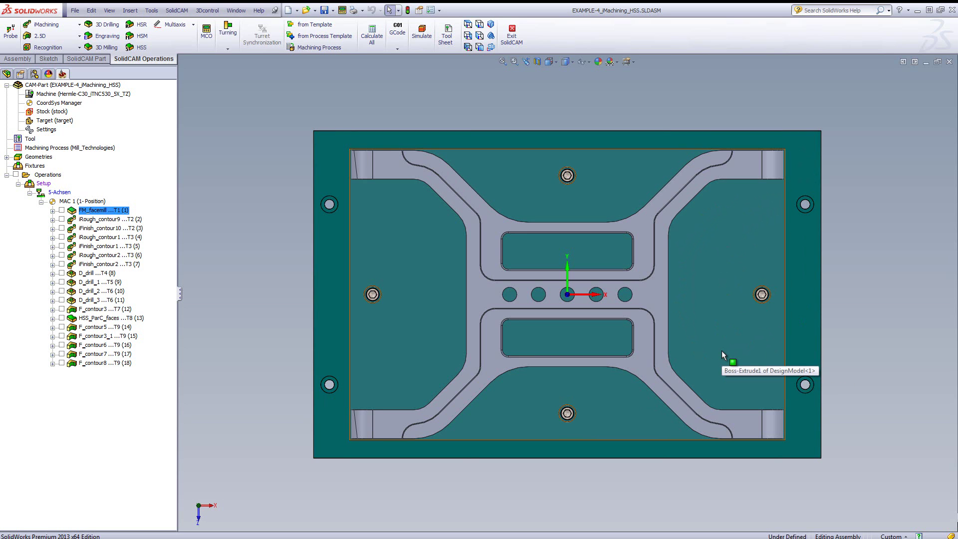
{"action": "middle_click_drag", "start_coordinate": [722, 351], "coordinate": [684, 183]}
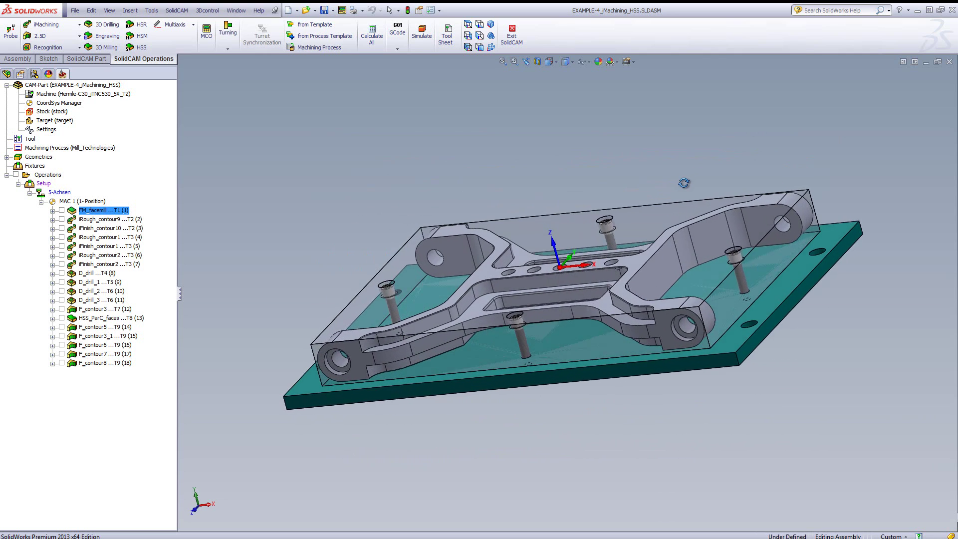
{"action": "scroll", "coordinate": [771, 301], "scroll_direction": "down", "scroll_amount": 5}
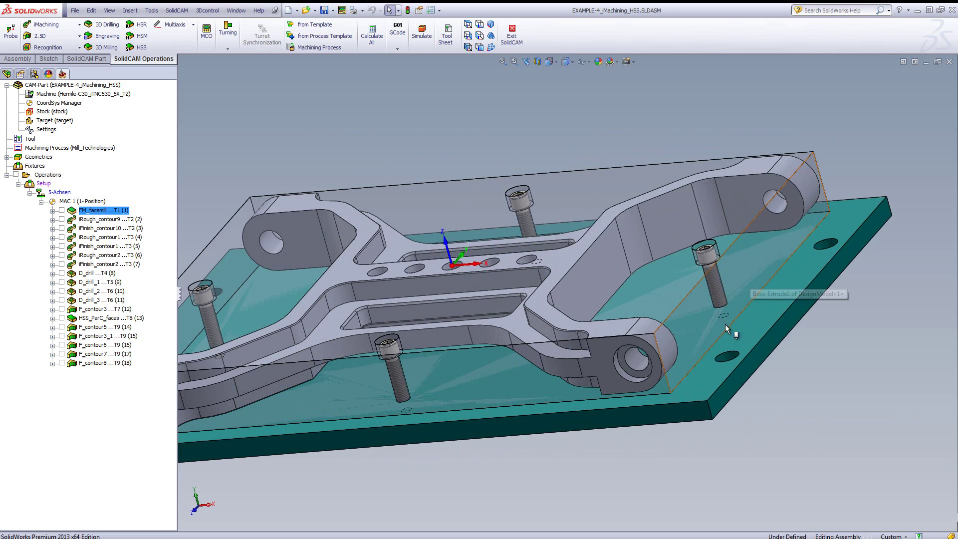
{"action": "middle_click_drag", "start_coordinate": [678, 368], "coordinate": [709, 310]}
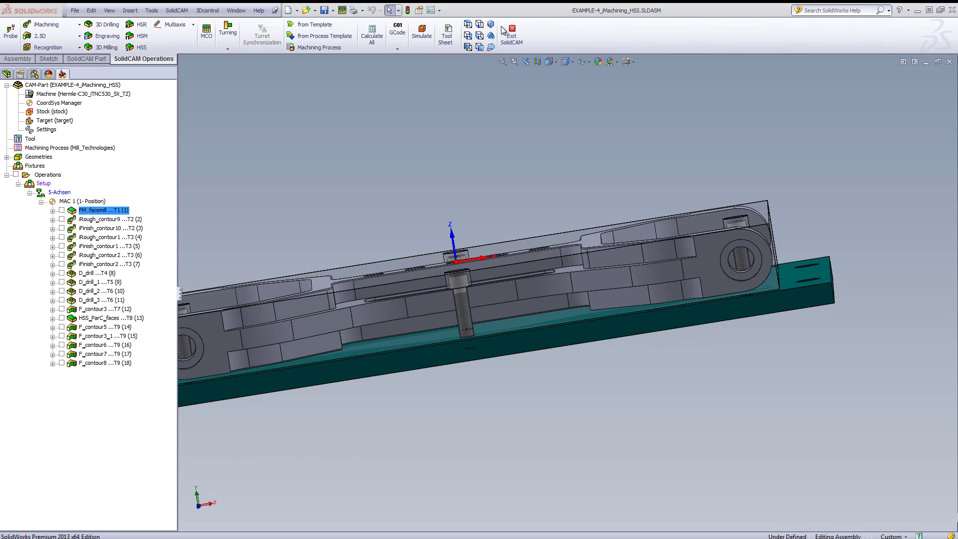
{"action": "key", "text": "ctrl+7"}
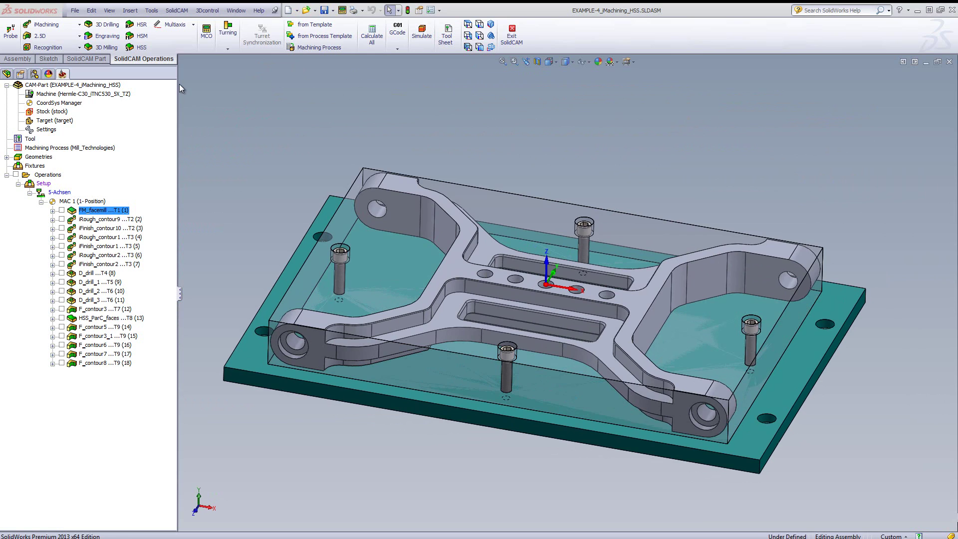
Step: Show the model's sketches and view the machining contours from above and in isometric view
{"action": "left_click", "coordinate": [109, 10]}
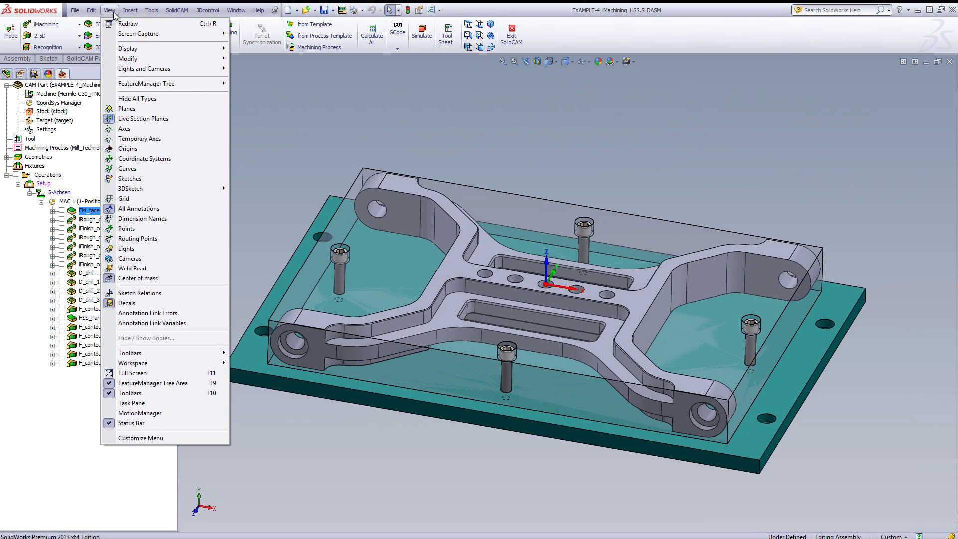
{"action": "left_click", "coordinate": [144, 257]}
{"action": "left_click", "coordinate": [468, 23]}
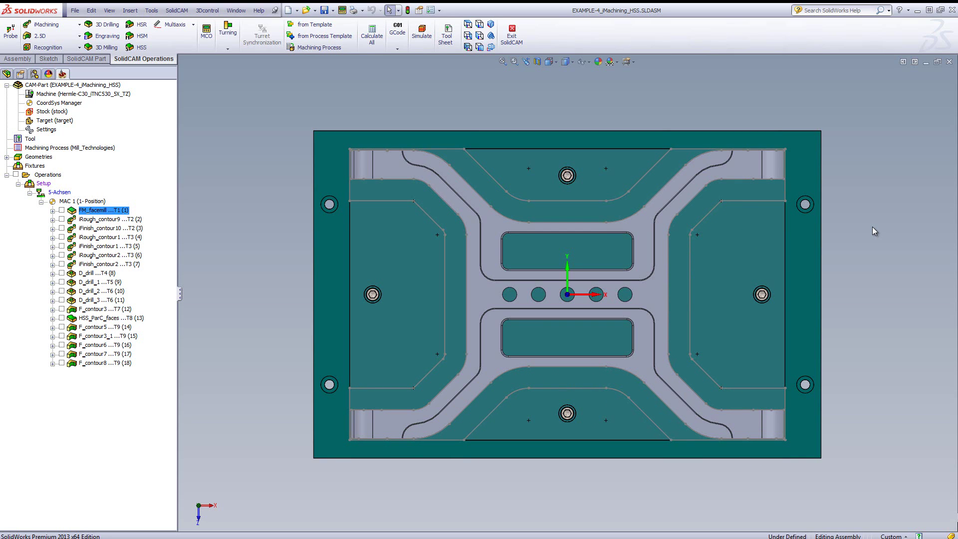
{"action": "left_click", "coordinate": [491, 24]}
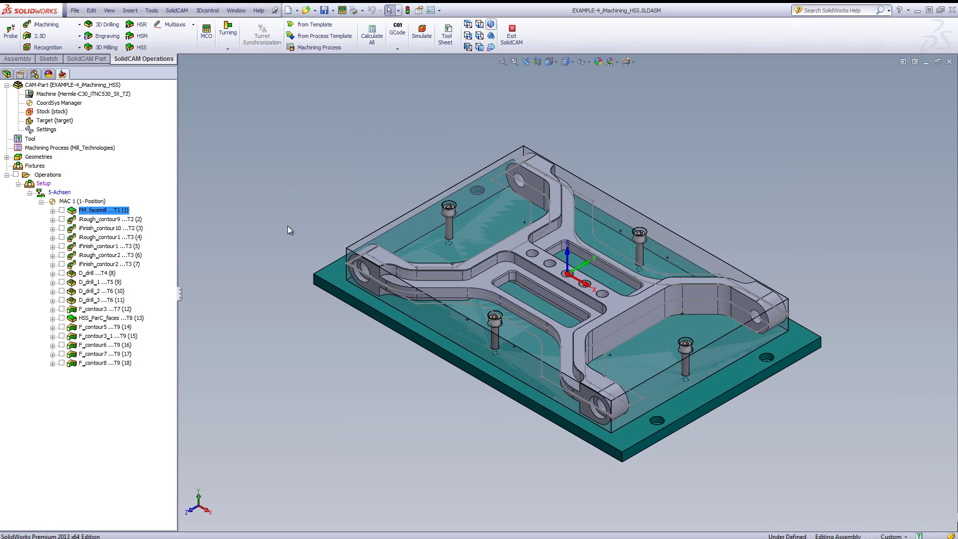
Step: Open the iRough_contour9 operation, display its contour9 geometry from above, and check its end mill
{"action": "double_click", "coordinate": [96, 220]}
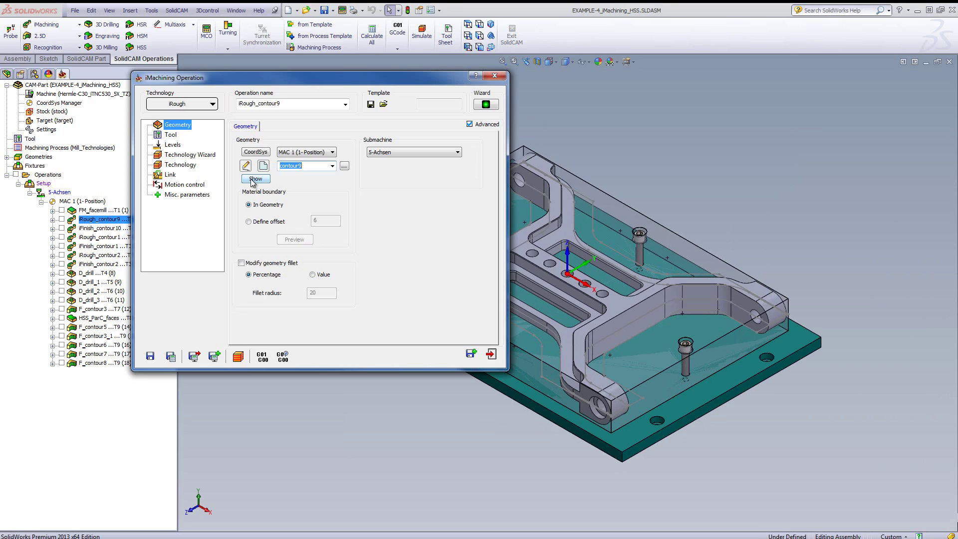
{"action": "left_click", "coordinate": [253, 179]}
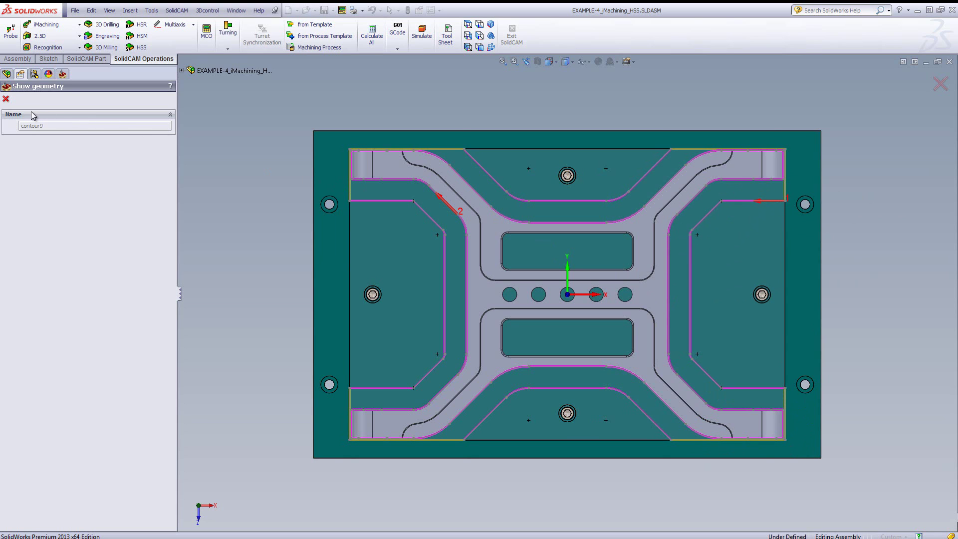
{"action": "left_click", "coordinate": [6, 98]}
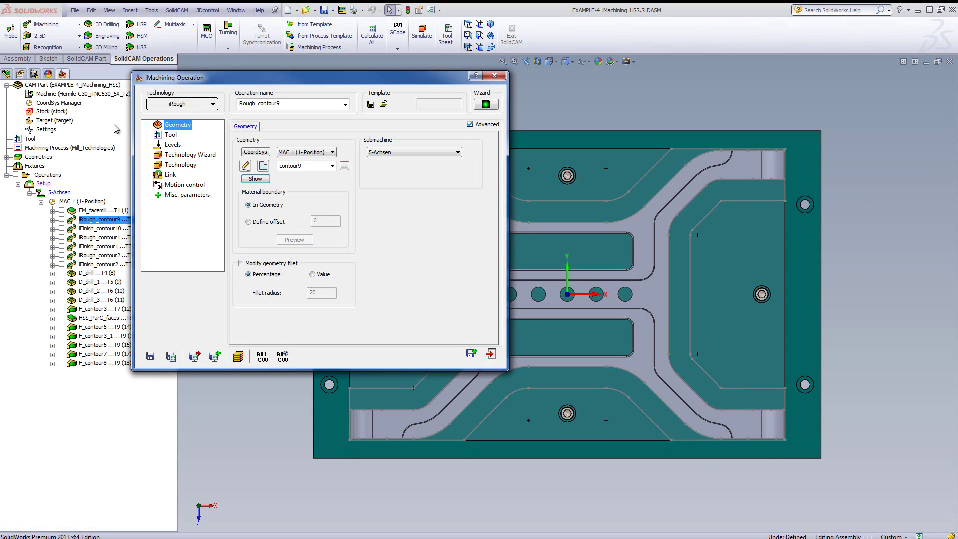
{"action": "left_click", "coordinate": [172, 135]}
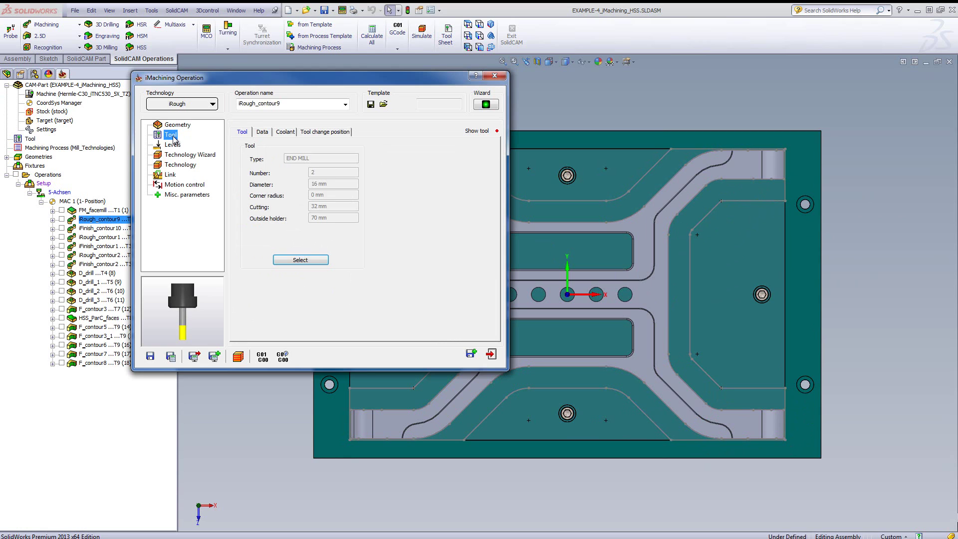
{"action": "left_click", "coordinate": [291, 260]}
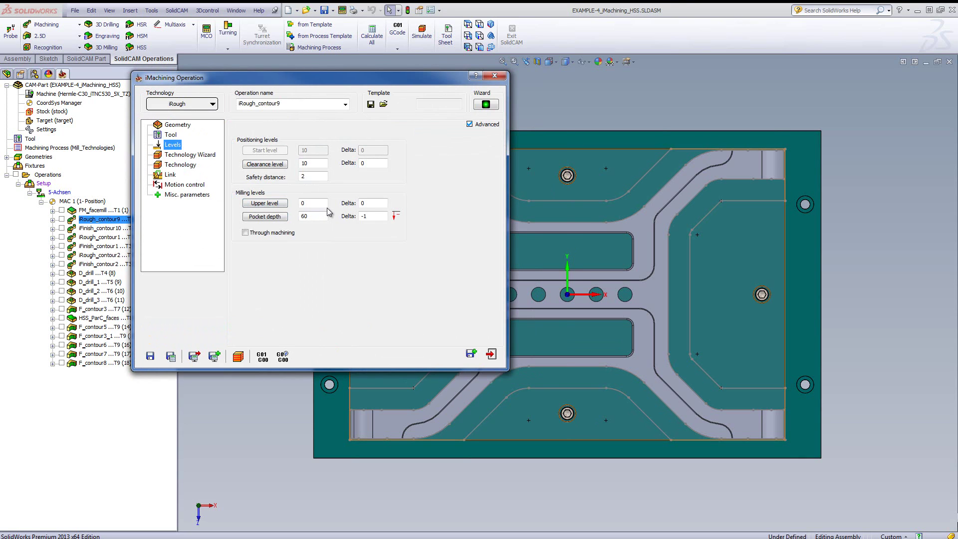
Step: Check the pocket depth and its delta in the levels of iRough_contour9 against the tilted part
{"action": "left_click", "coordinate": [314, 216]}
{"action": "left_click", "coordinate": [867, 244]}
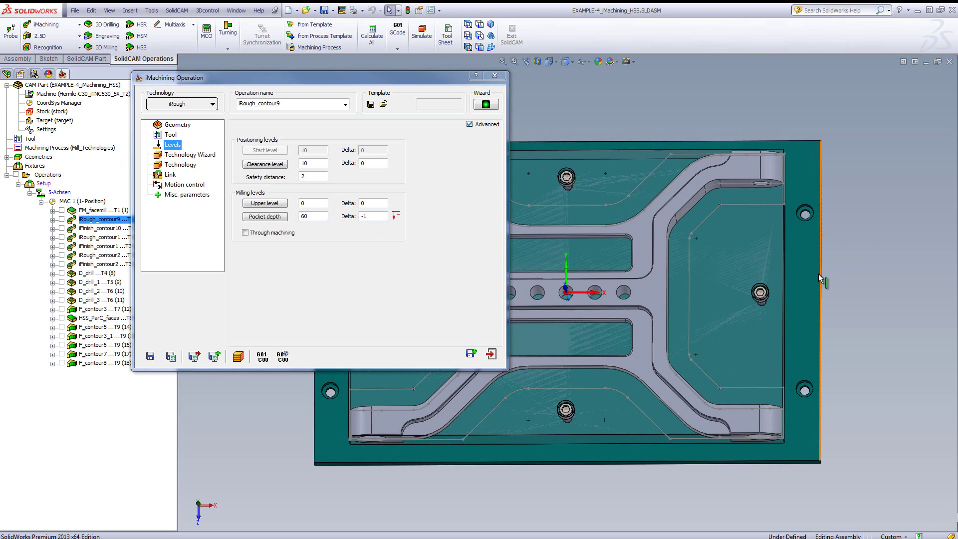
{"action": "middle_click_drag", "start_coordinate": [819, 273], "coordinate": [726, 322]}
{"action": "mouse_move", "coordinate": [675, 356]}
{"action": "middle_mouse_down"}
{"action": "mouse_move", "coordinate": [673, 337]}
{"action": "mouse_move", "coordinate": [683, 337]}
{"action": "mouse_move", "coordinate": [692, 356]}
{"action": "middle_mouse_up"}
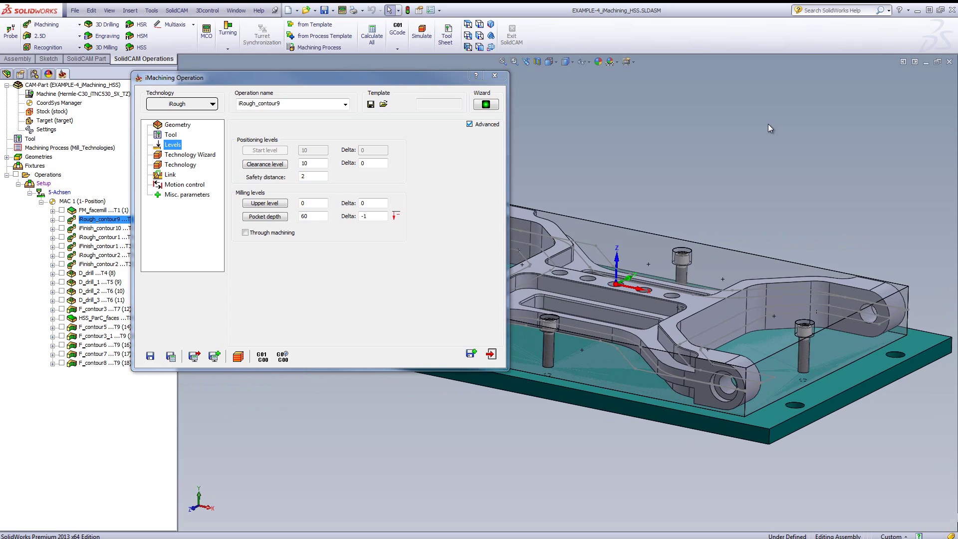
Step: Review the Technology Wizard's cutting conditions for iRough_contour9, including the material database, Turbo Mode and automatic step down
{"action": "left_click", "coordinate": [194, 155]}
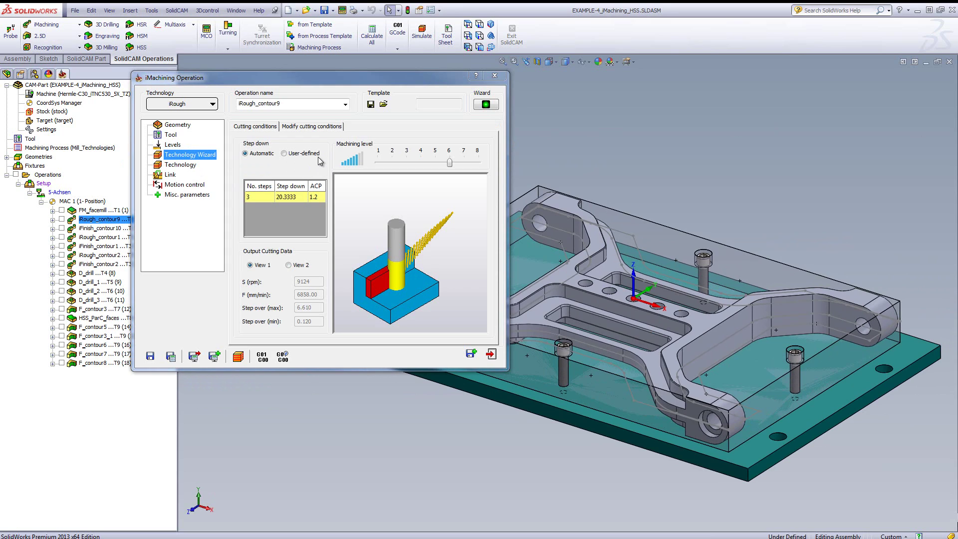
{"action": "left_click", "coordinate": [302, 129]}
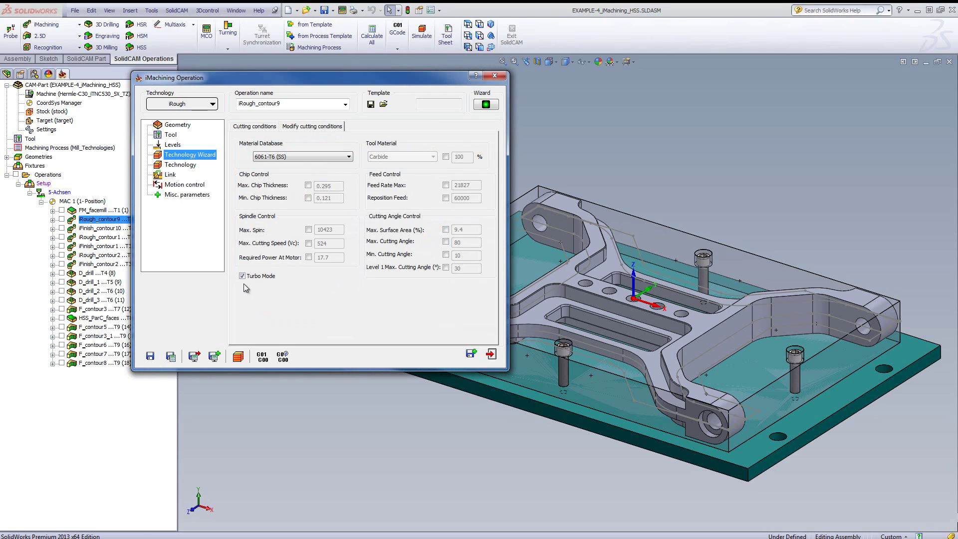
{"action": "left_click", "coordinate": [249, 128]}
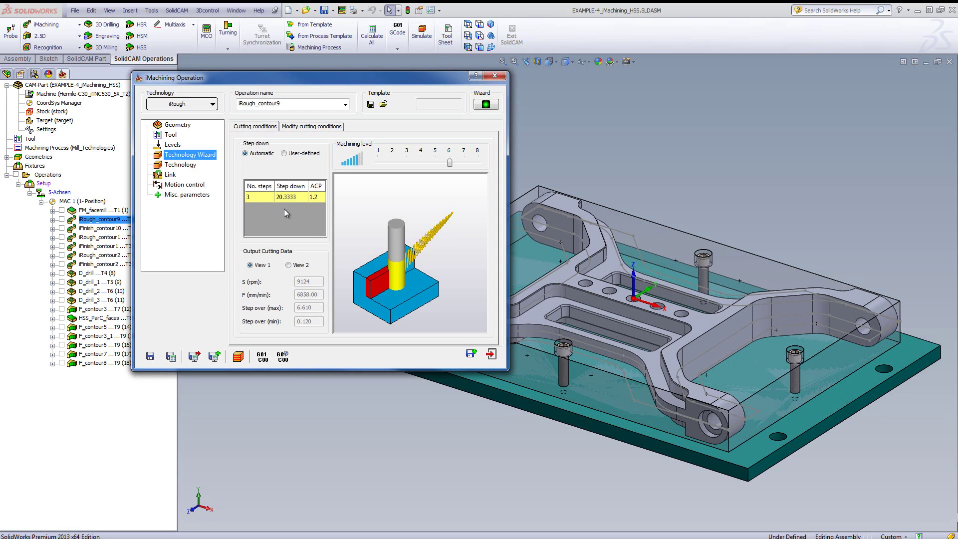
Step: Simulate the iRough_contour9 operation with solid verification, first by single steps and then continuously
{"action": "left_click", "coordinate": [238, 356]}
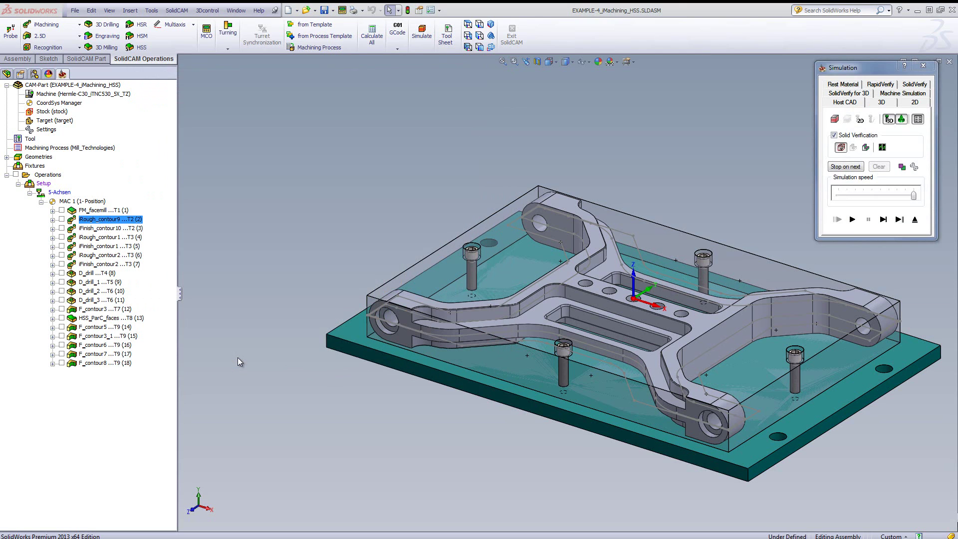
{"action": "left_click", "coordinate": [889, 221]}
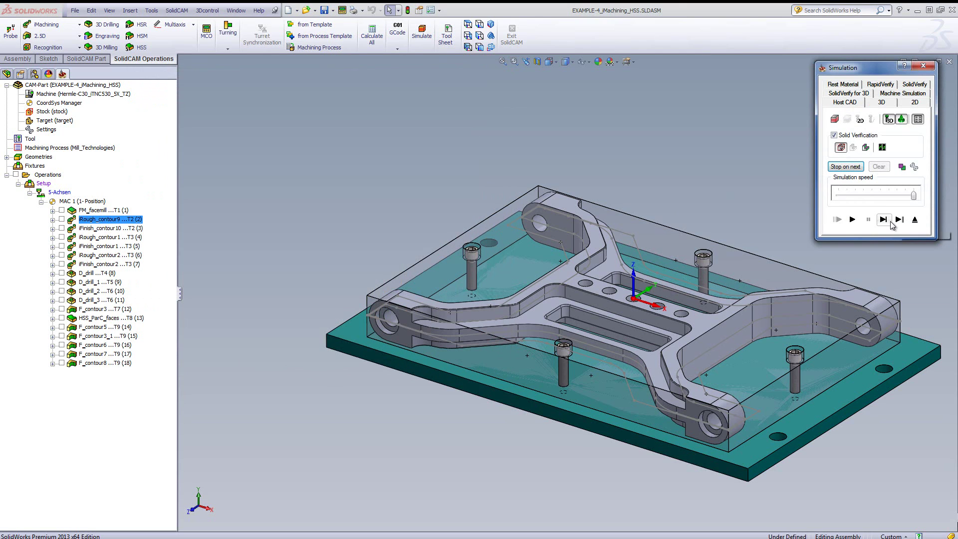
{"action": "left_click", "coordinate": [885, 221]}
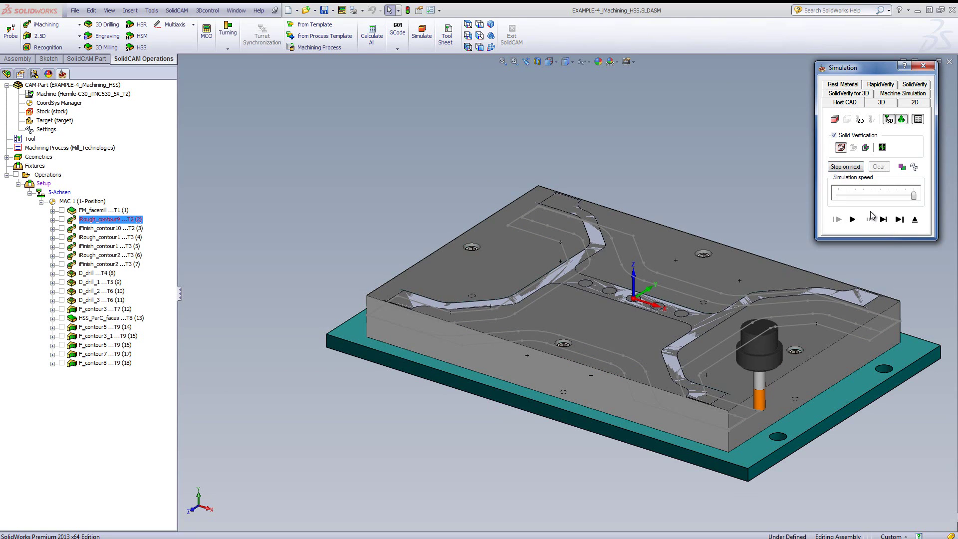
{"action": "left_click", "coordinate": [853, 220]}
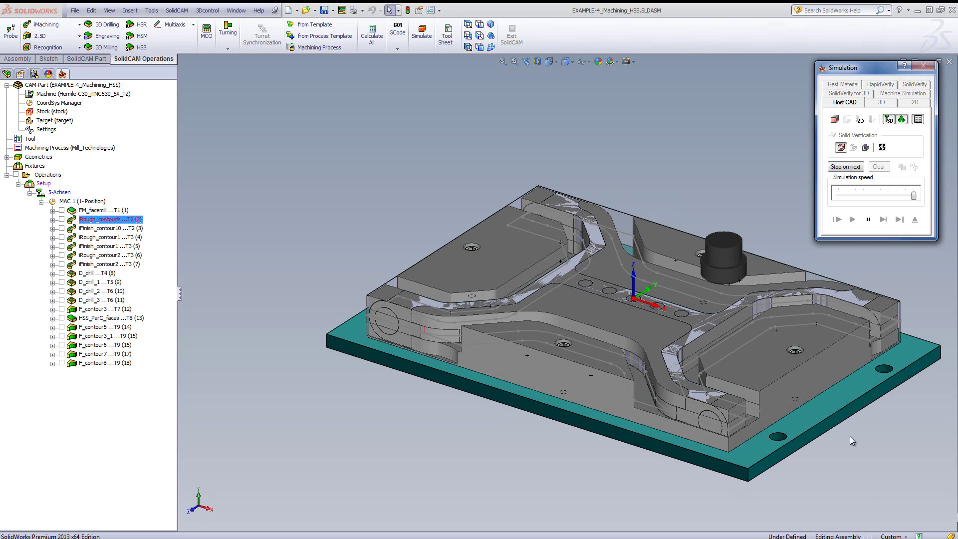
{"action": "left_click", "coordinate": [468, 24]}
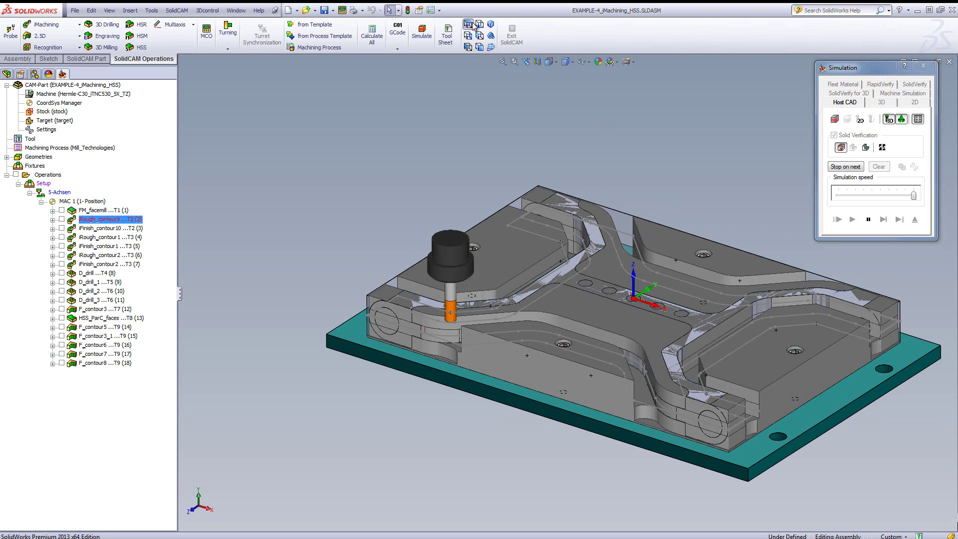
{"action": "left_click", "coordinate": [834, 120]}
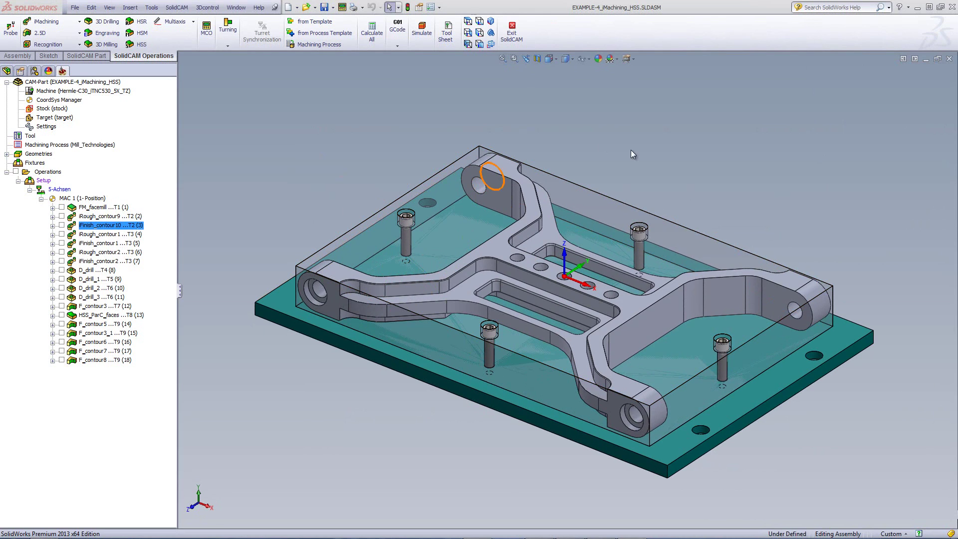
Step: Open the iFinish_contour10 operation and display its contour10 geometry on the part from above
{"action": "double_click", "coordinate": [126, 226]}
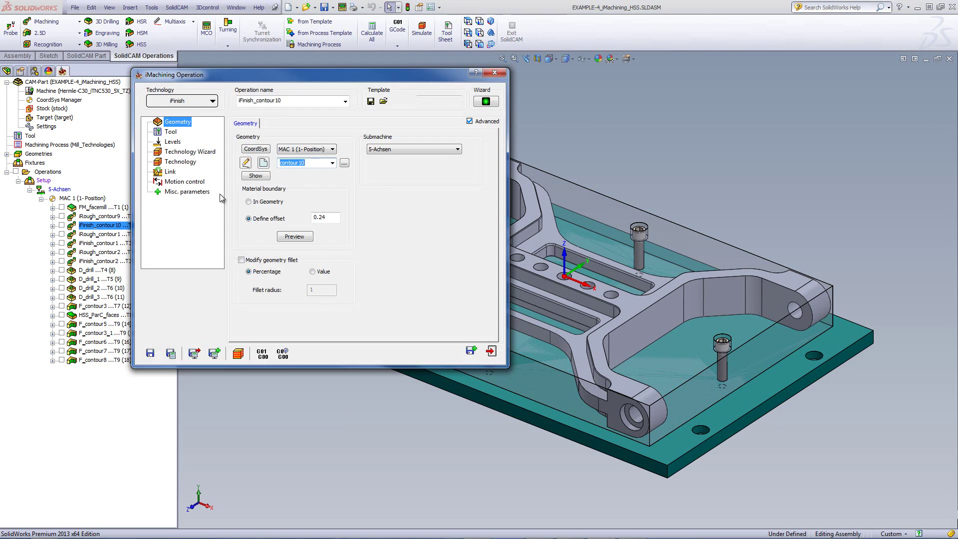
{"action": "left_click", "coordinate": [266, 175]}
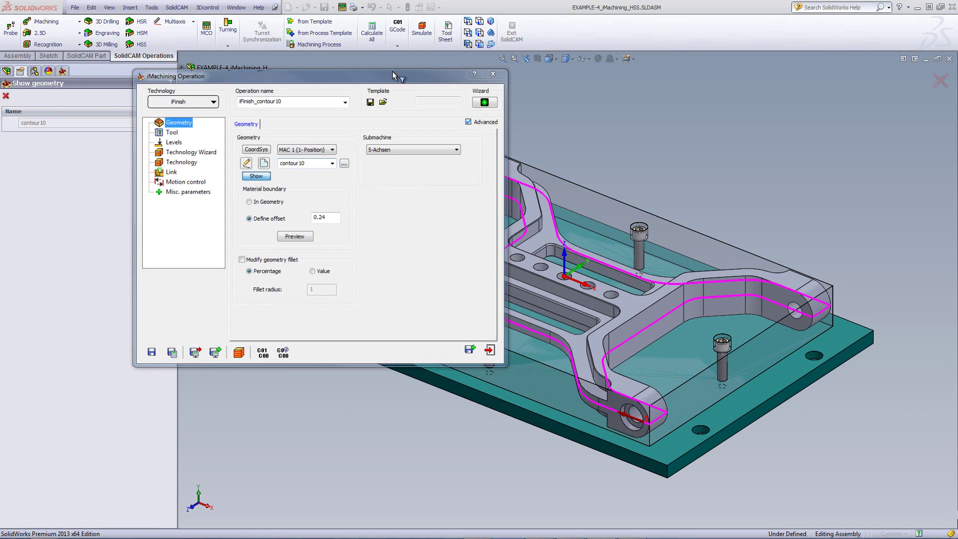
{"action": "left_click", "coordinate": [469, 22]}
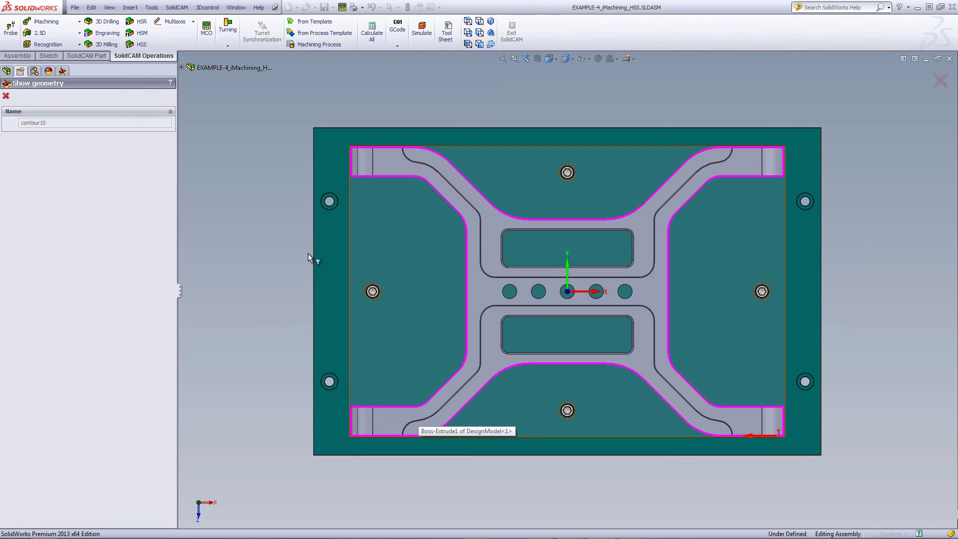
{"action": "left_click", "coordinate": [5, 96]}
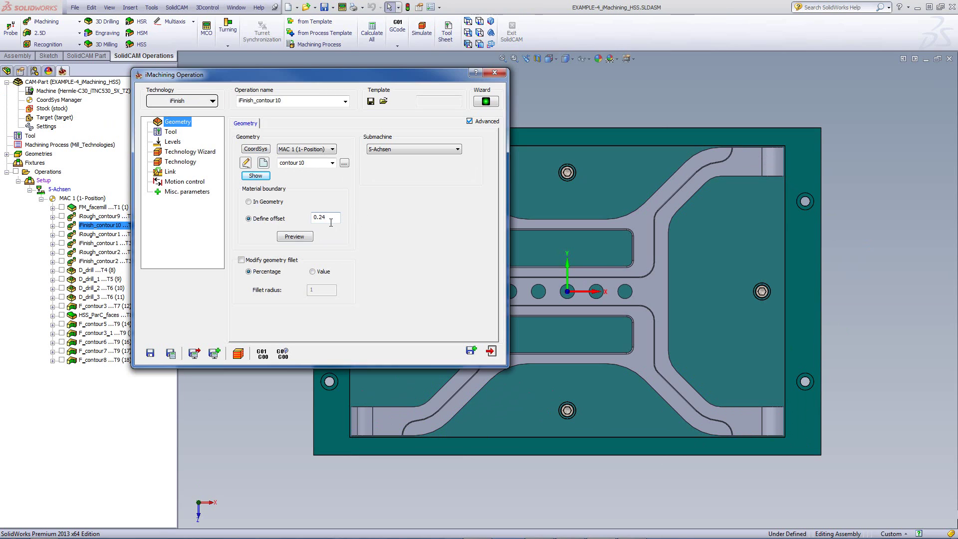
Step: Check the end mill, the technology settings and the iRest data of iFinish_contour10
{"action": "left_click", "coordinate": [171, 132]}
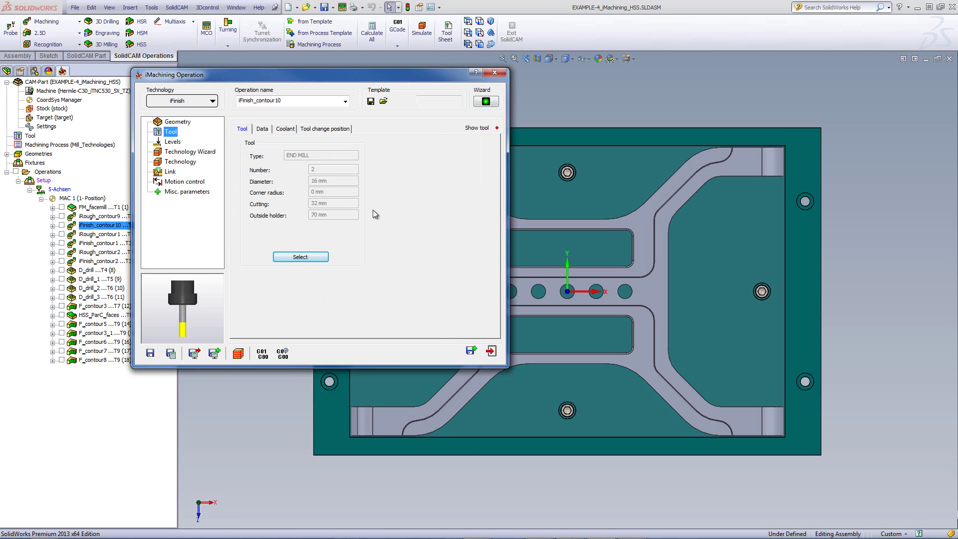
{"action": "left_click", "coordinate": [181, 162]}
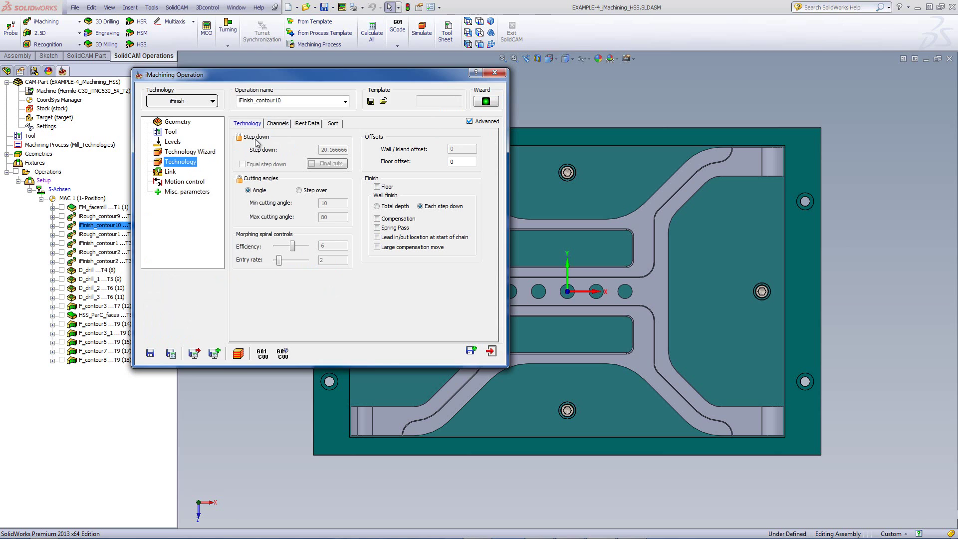
{"action": "left_click", "coordinate": [309, 124]}
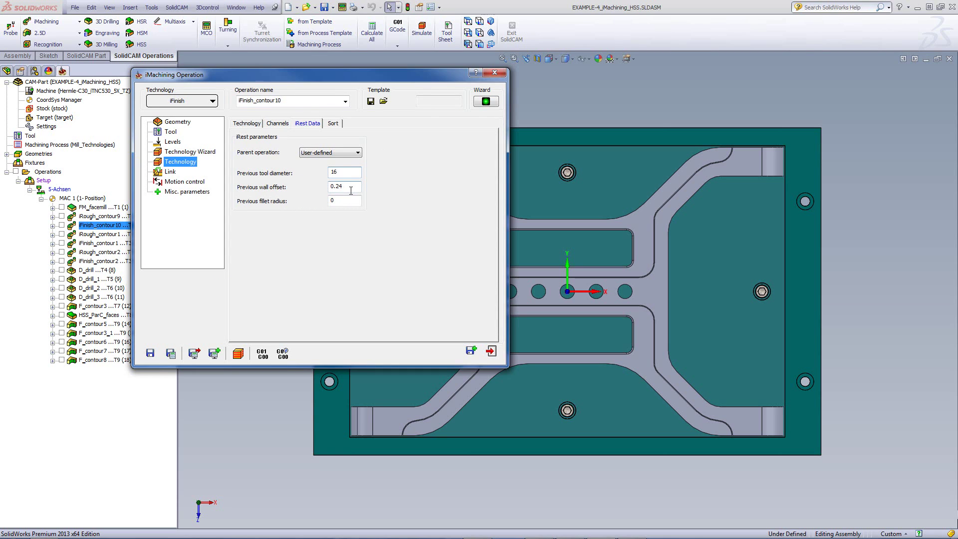
Step: Simulate the iFinish_contour10 operation with SolidVerify in single-step mode and inspect the finished outer walls
{"action": "left_click", "coordinate": [238, 353]}
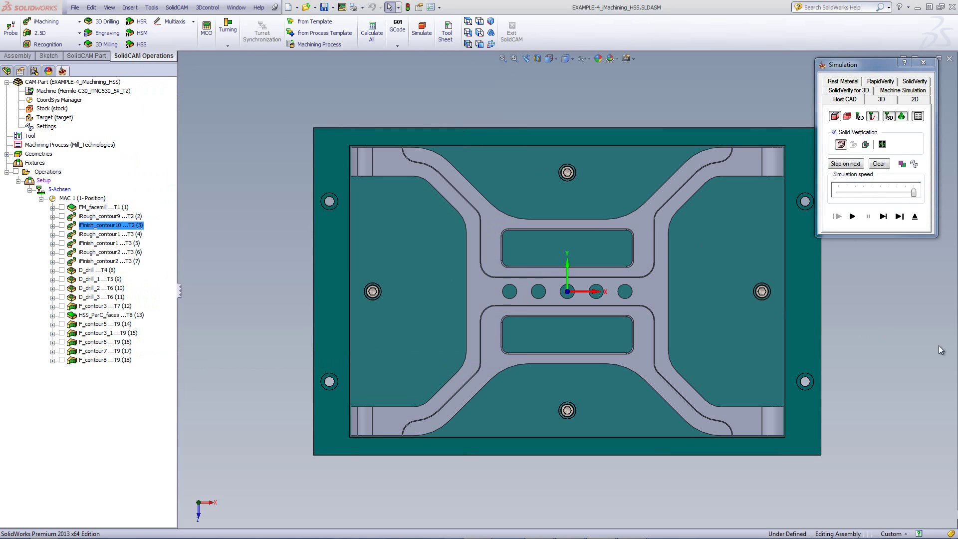
{"action": "left_click", "coordinate": [915, 81]}
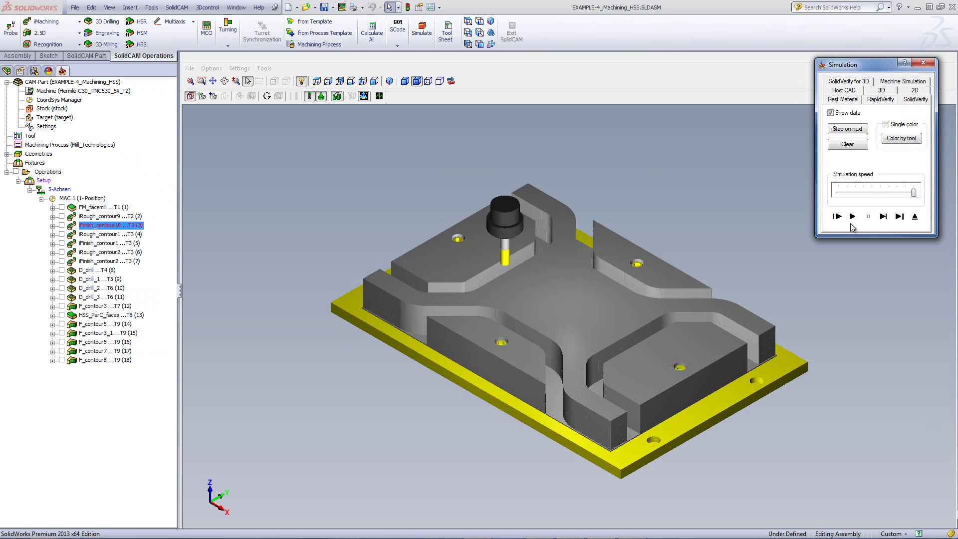
{"action": "left_click", "coordinate": [884, 216]}
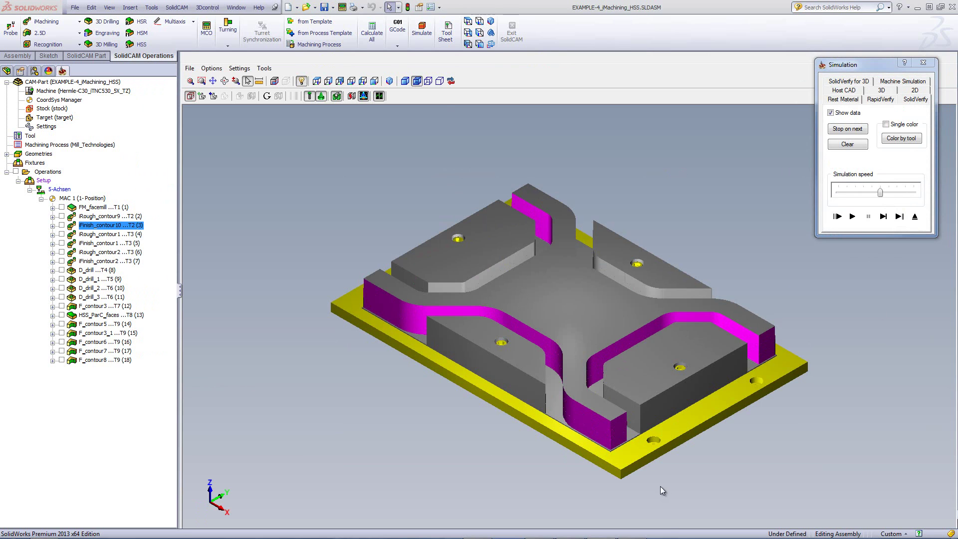
{"action": "scroll", "coordinate": [658, 484], "scroll_direction": "up", "scroll_amount": 5}
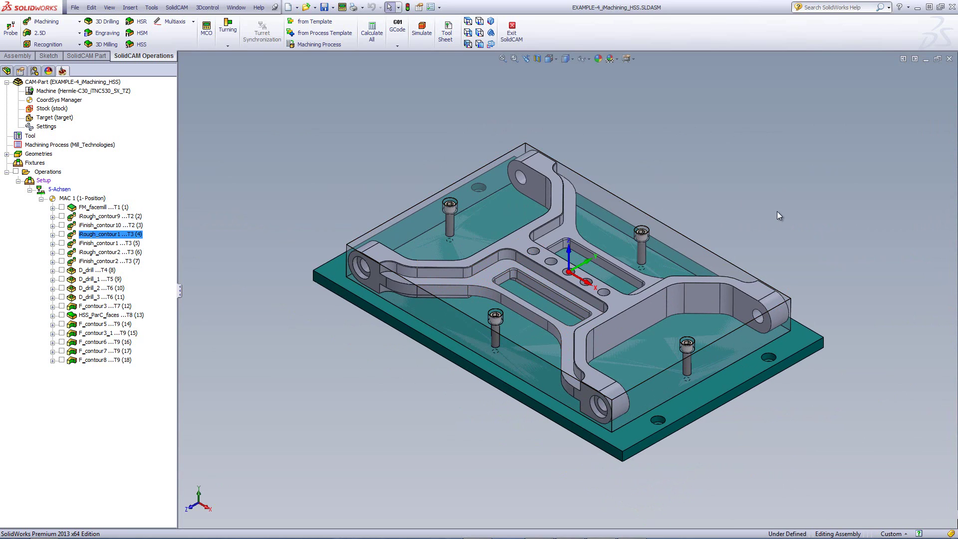
Step: Activate the Standard configuration of EXAMPLE-4_iMachining_HSS and return to the list of machining operations
{"action": "left_click", "coordinate": [34, 71]}
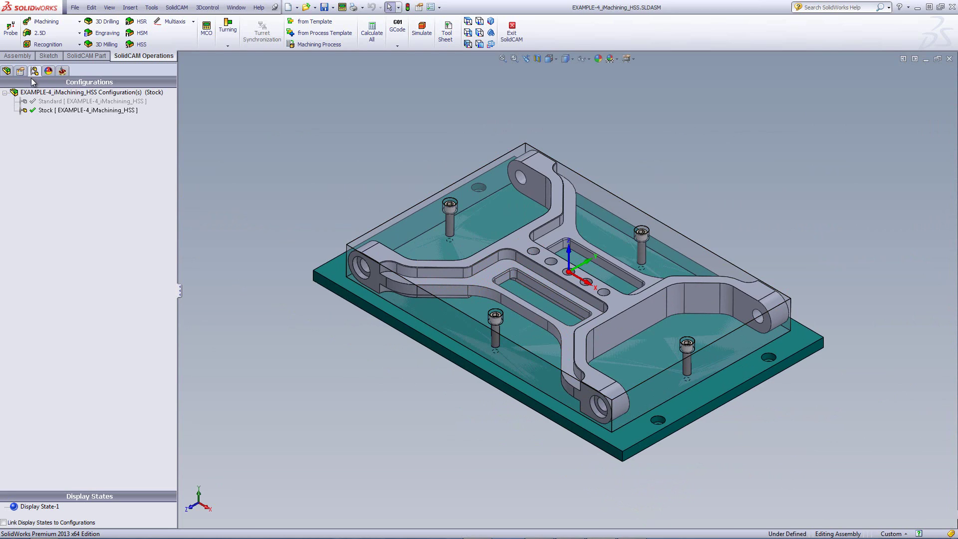
{"action": "double_click", "coordinate": [50, 101]}
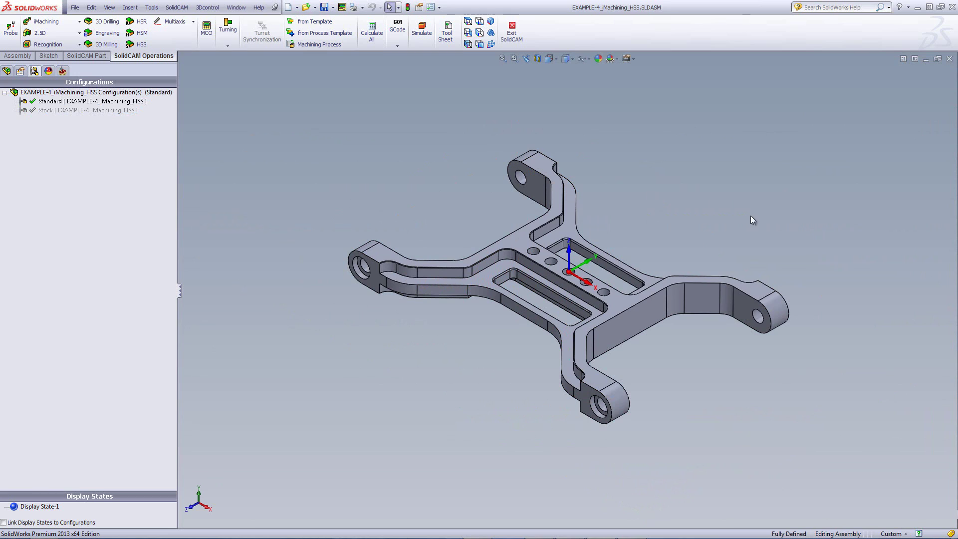
{"action": "left_click", "coordinate": [61, 72]}
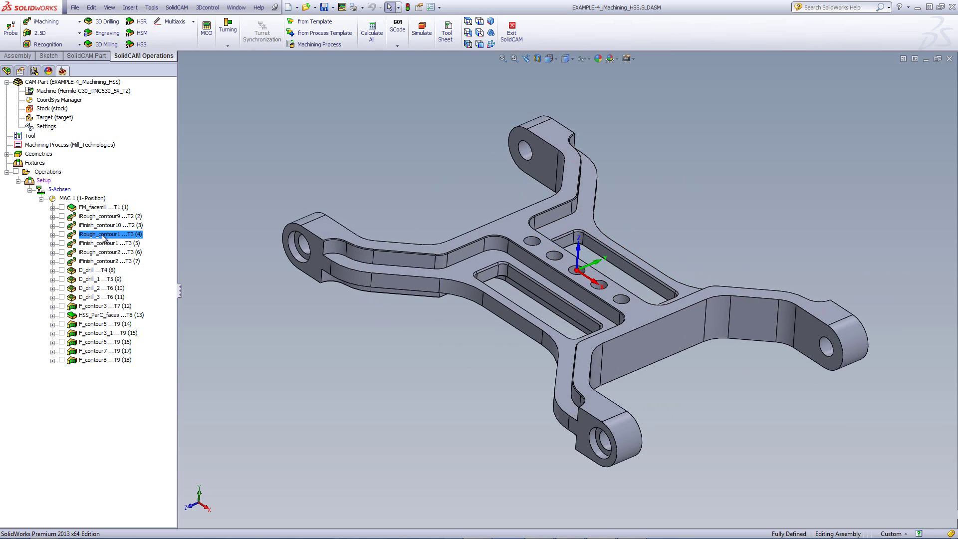
Step: Open the iRough_contour1 operation, display its contour1 geometry from above, and check the parameters of its end mill
{"action": "double_click", "coordinate": [103, 235]}
{"action": "left_click", "coordinate": [256, 178]}
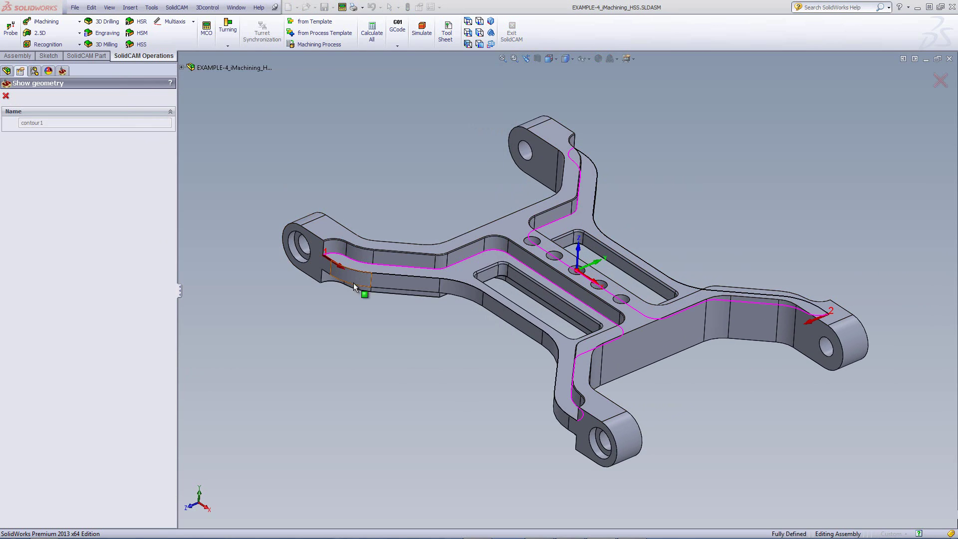
{"action": "key", "text": "ctrl+5"}
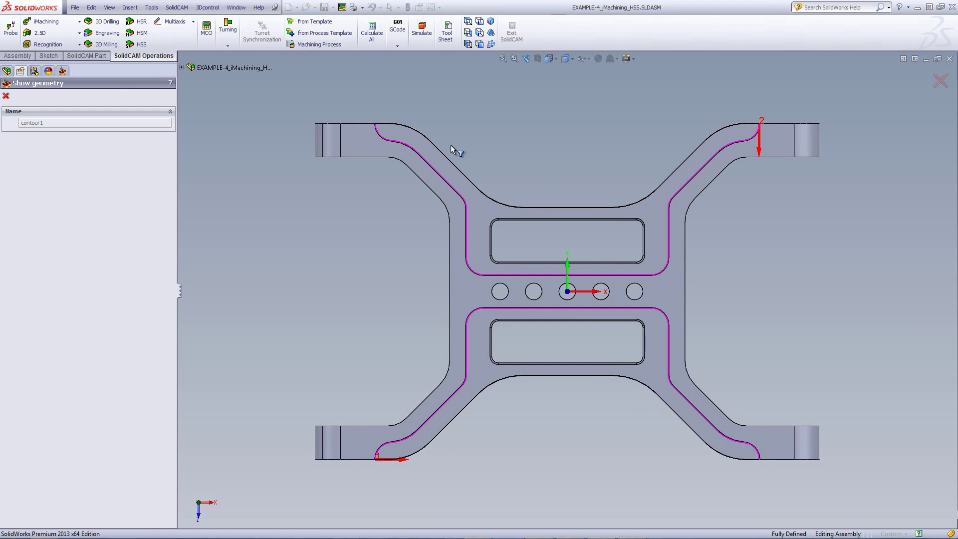
{"action": "key", "text": "Escape"}
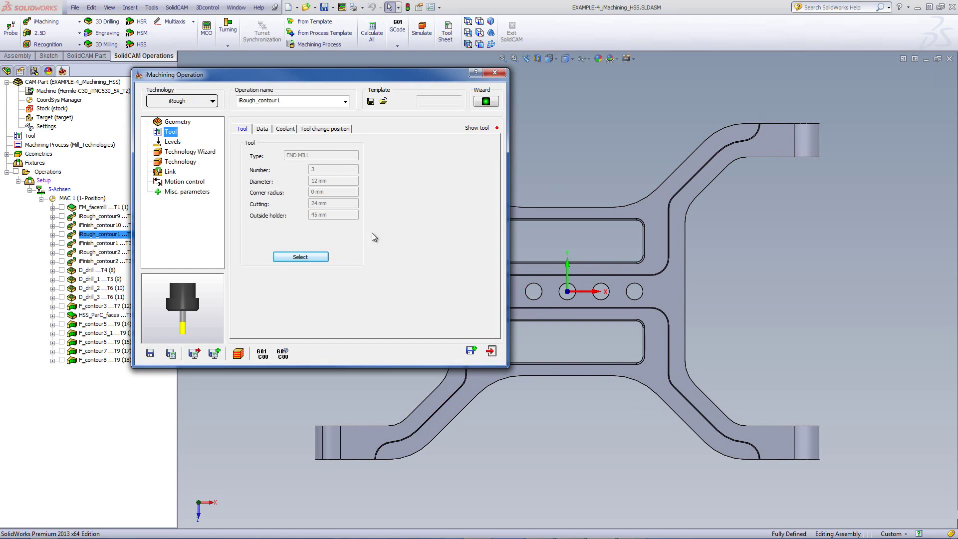
{"action": "left_click", "coordinate": [305, 258]}
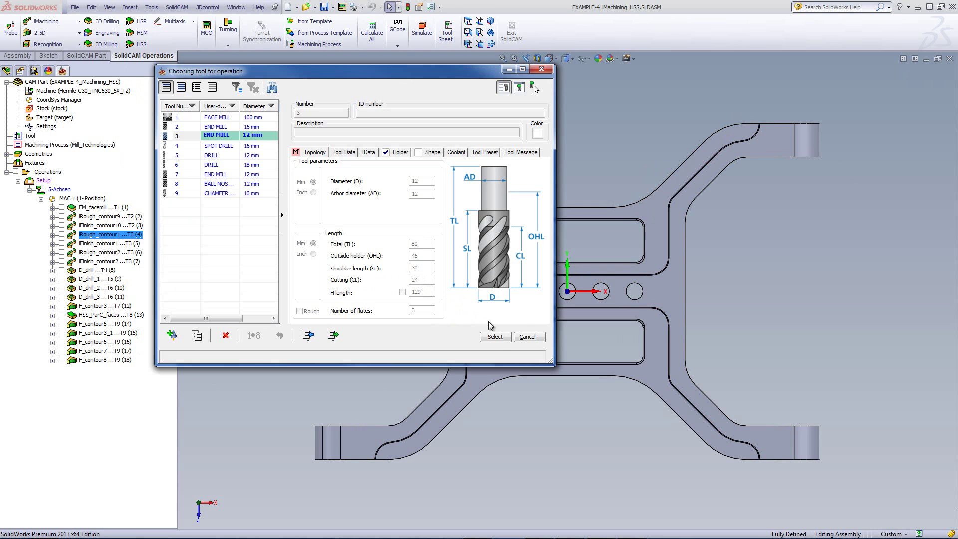
{"action": "left_click", "coordinate": [496, 338]}
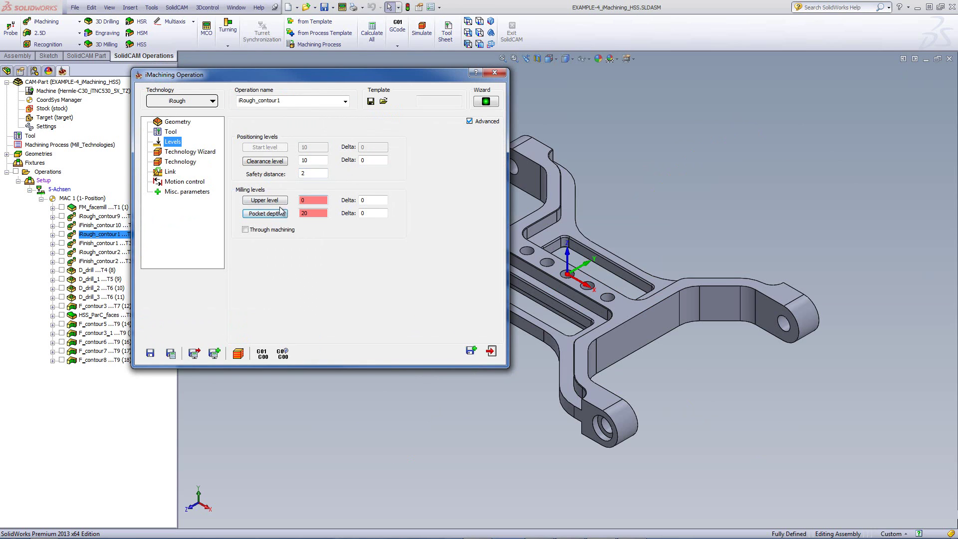
Step: Check the pocket depth face of iRough_contour1 on the part and the Technology Wizard's cutting conditions
{"action": "left_click", "coordinate": [273, 215]}
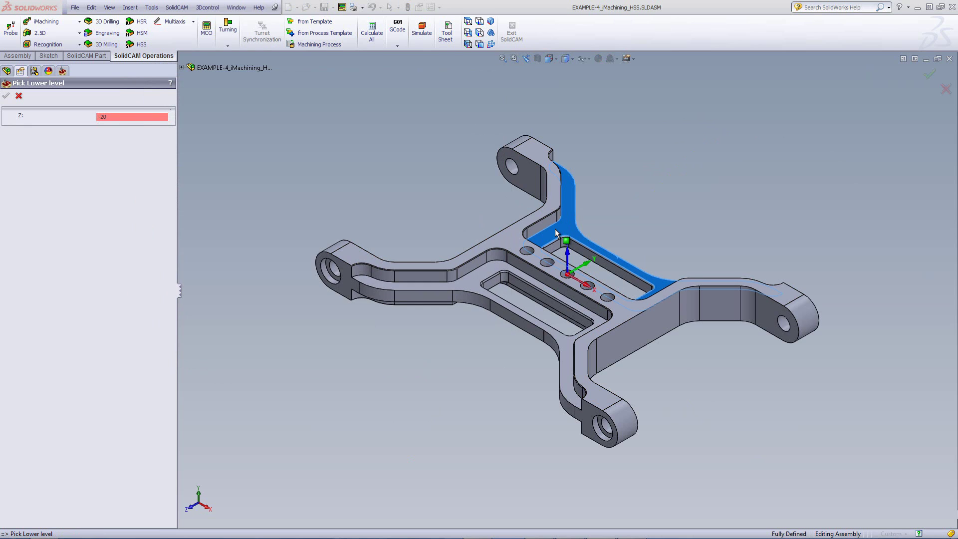
{"action": "left_click", "coordinate": [7, 96]}
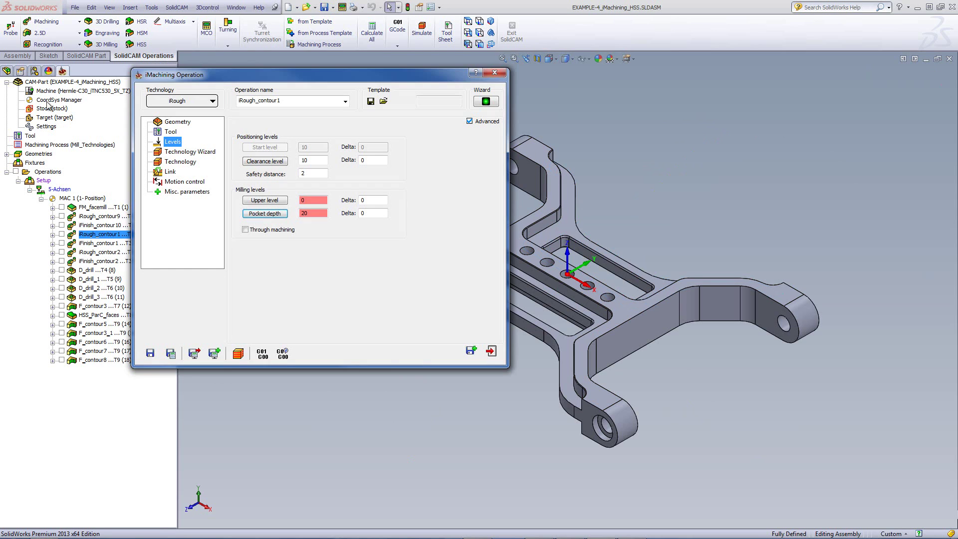
{"action": "left_click", "coordinate": [196, 153]}
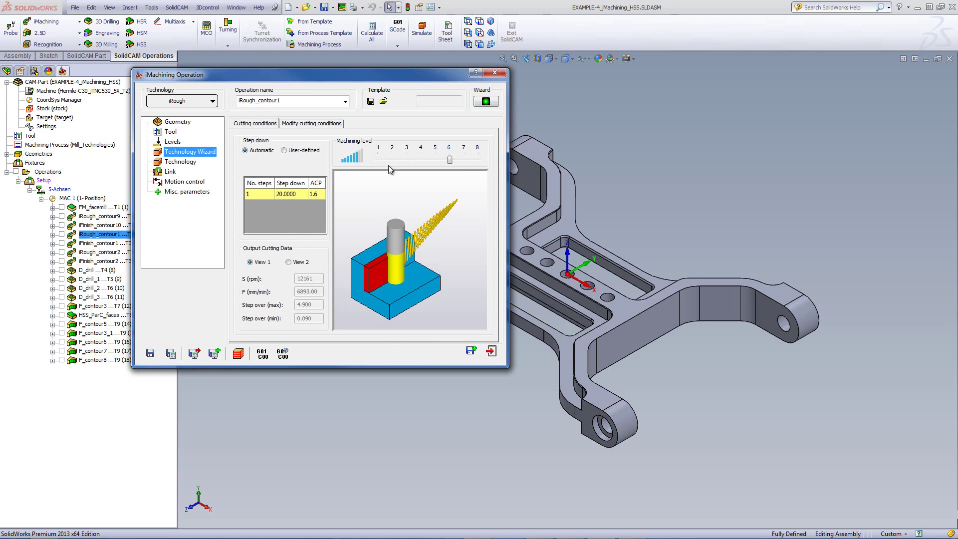
{"action": "left_click", "coordinate": [322, 125]}
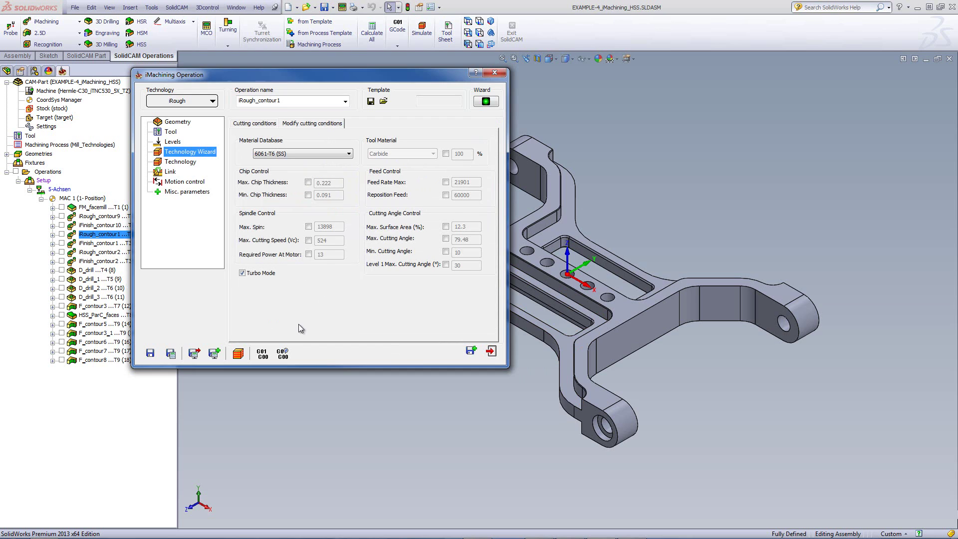
Step: Simulate the iRough_contour1 operation with SolidVerify, adjusting the simulation speed, and close the operation
{"action": "left_click", "coordinate": [238, 353]}
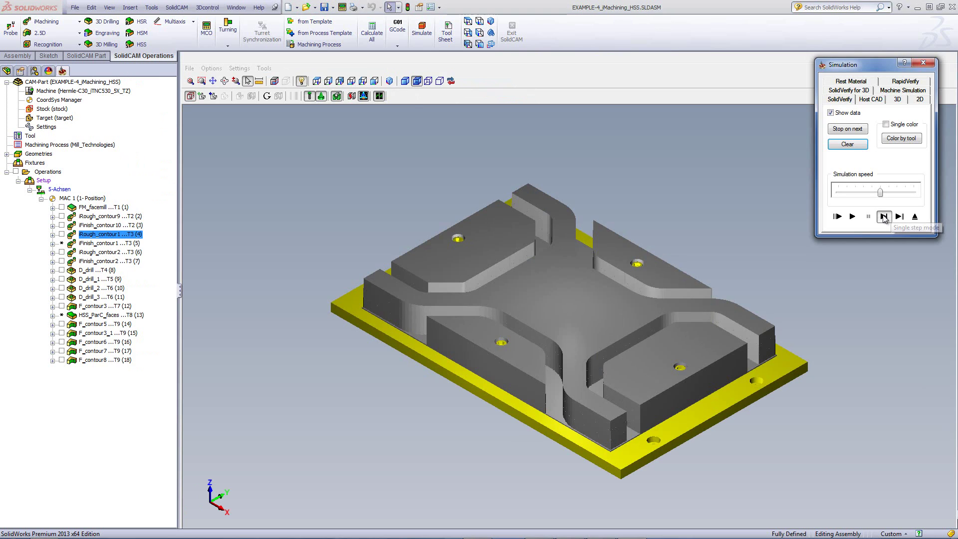
{"action": "left_click", "coordinate": [884, 216]}
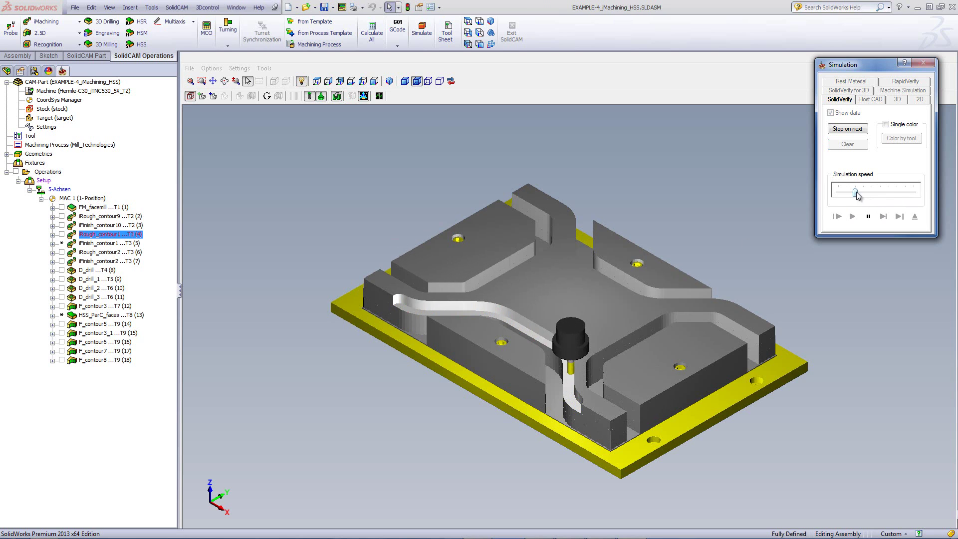
{"action": "left_click_drag", "start_coordinate": [855, 193], "coordinate": [880, 193]}
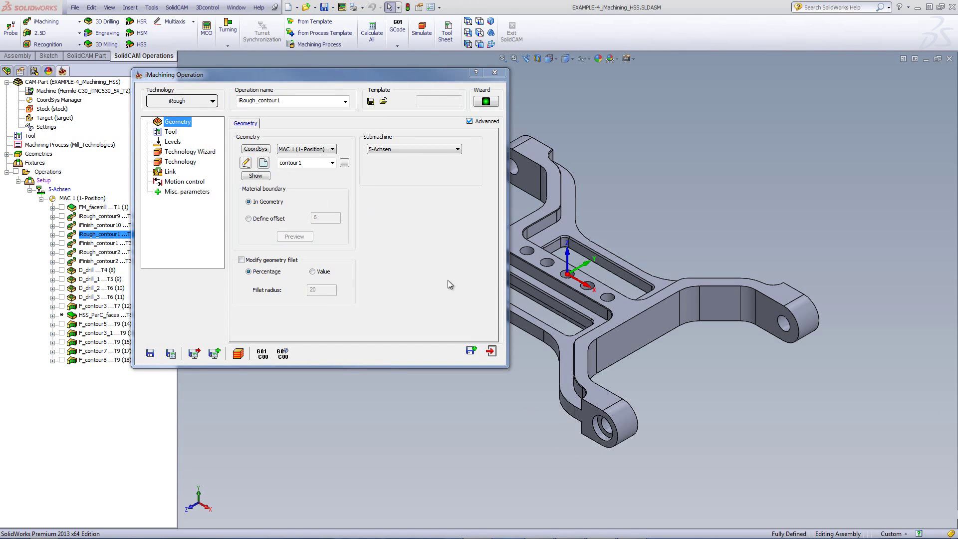
{"action": "left_click", "coordinate": [491, 351]}
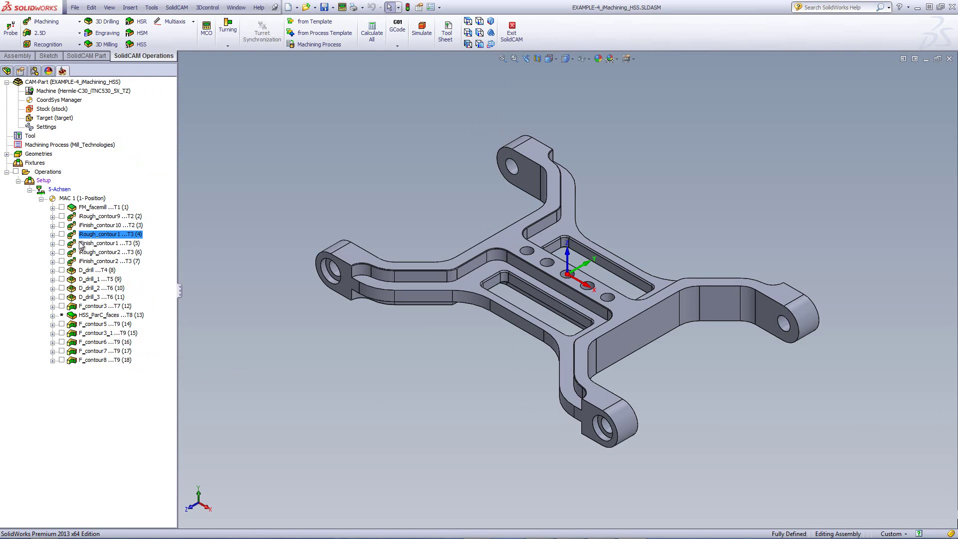
Step: Open the iFinish_contour1 operation and check its technology settings and the parent operation in the iRest data
{"action": "double_click", "coordinate": [85, 243]}
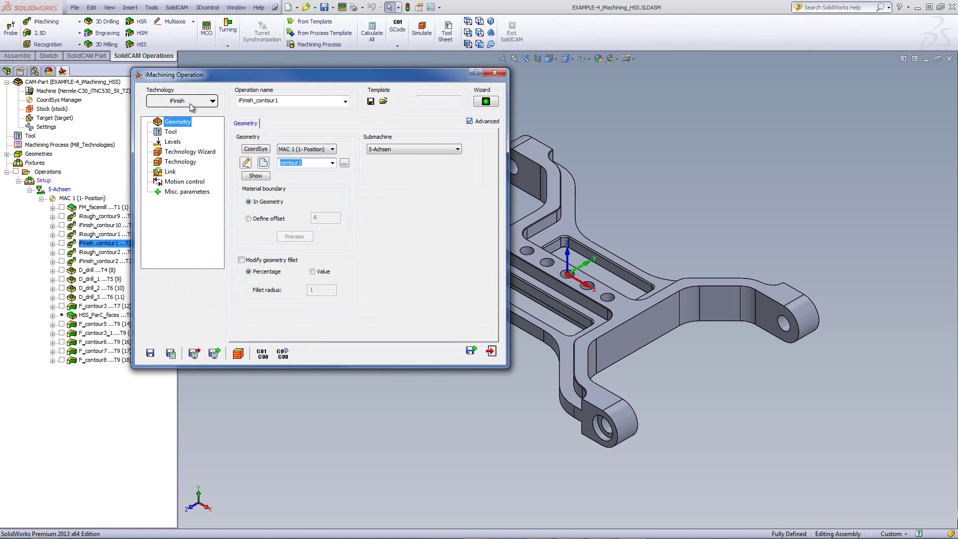
{"action": "left_click", "coordinate": [177, 162]}
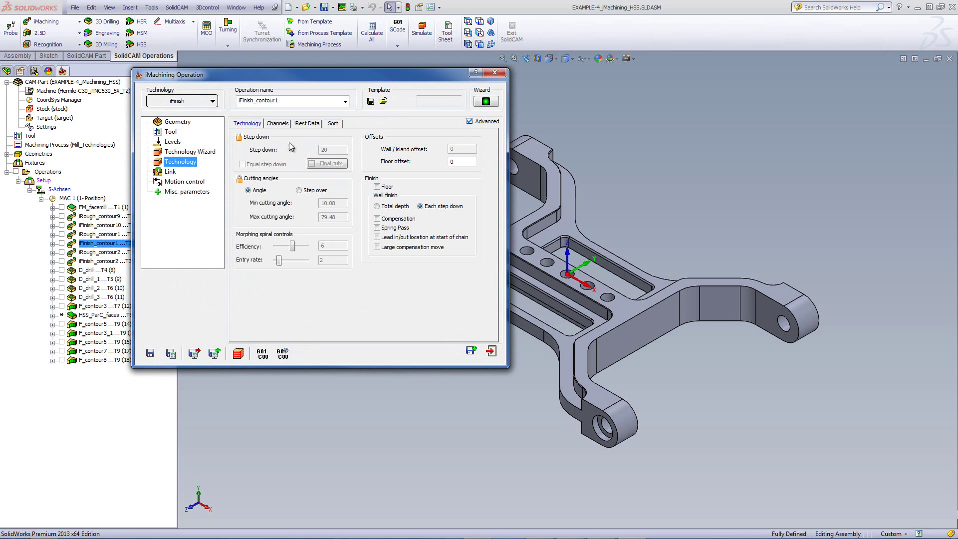
{"action": "left_click", "coordinate": [313, 124]}
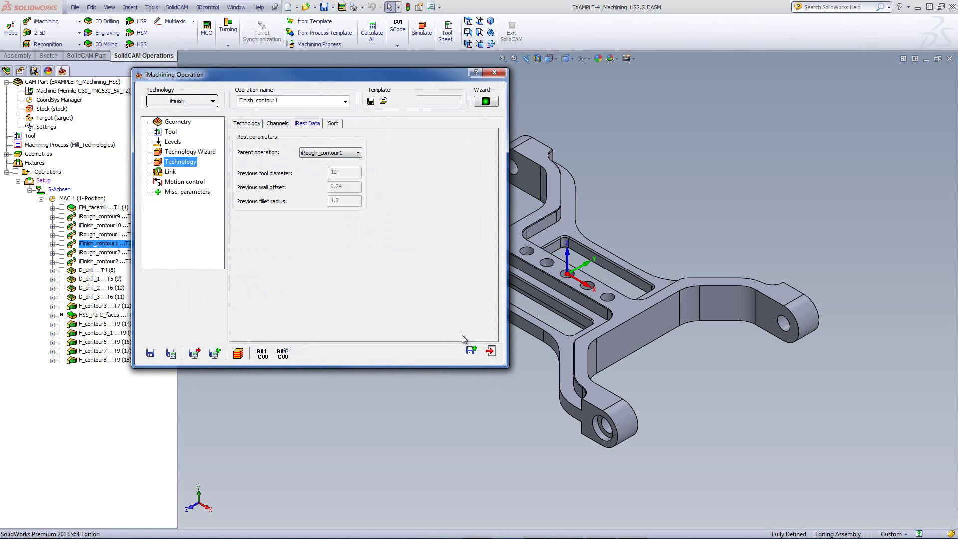
{"action": "left_click", "coordinate": [492, 353]}
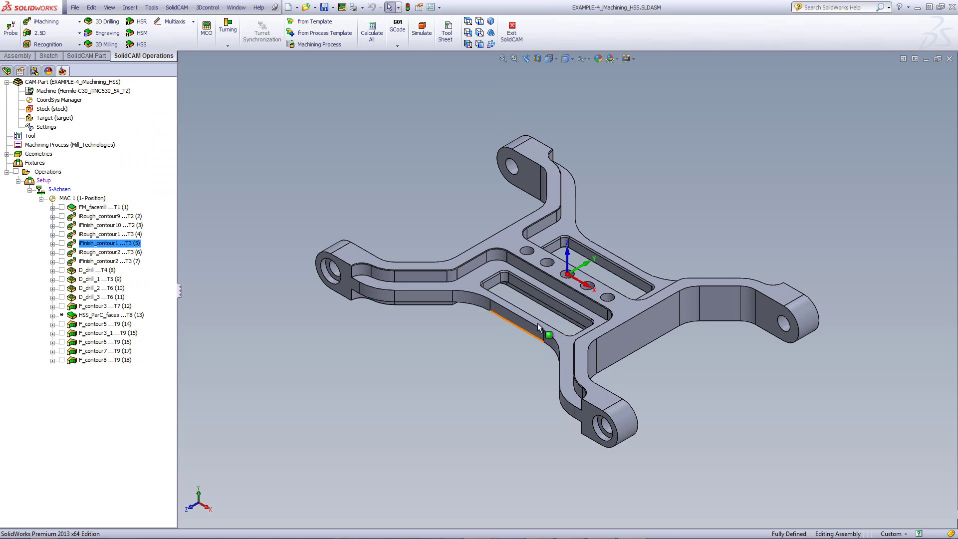
Step: Examine an edge of the rectangular pocket, then open iRough_contour2 and display its contour2 geometry
{"action": "left_click", "coordinate": [554, 301]}
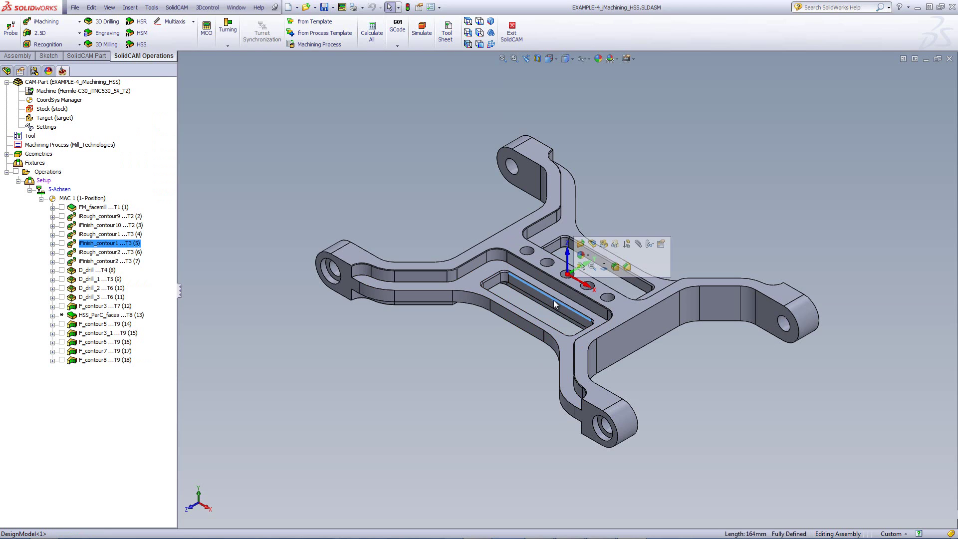
{"action": "left_click", "coordinate": [410, 168]}
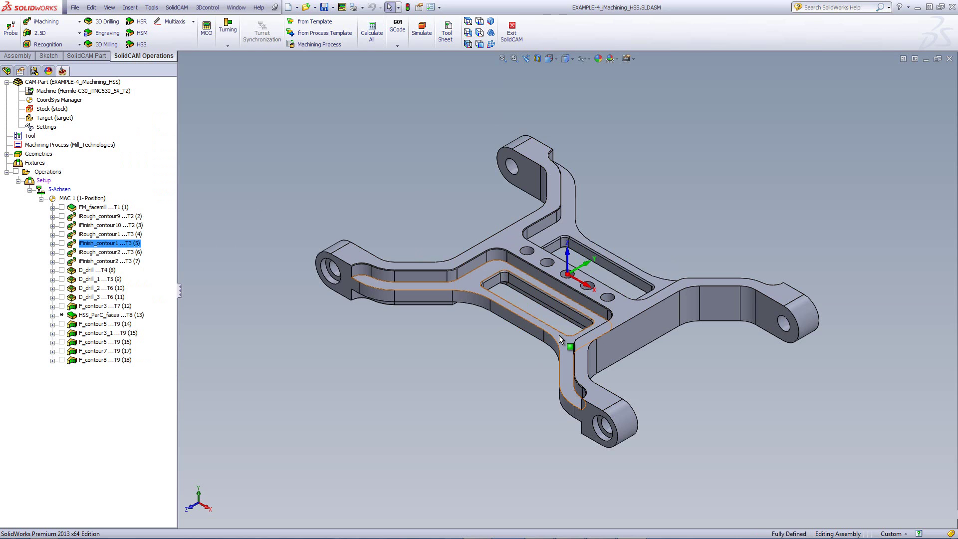
{"action": "double_click", "coordinate": [100, 252]}
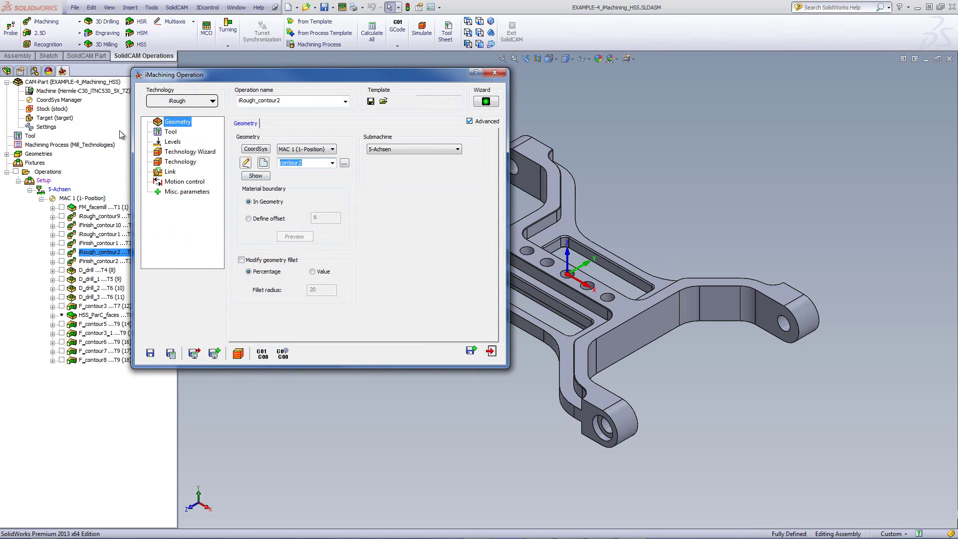
{"action": "left_click", "coordinate": [263, 178]}
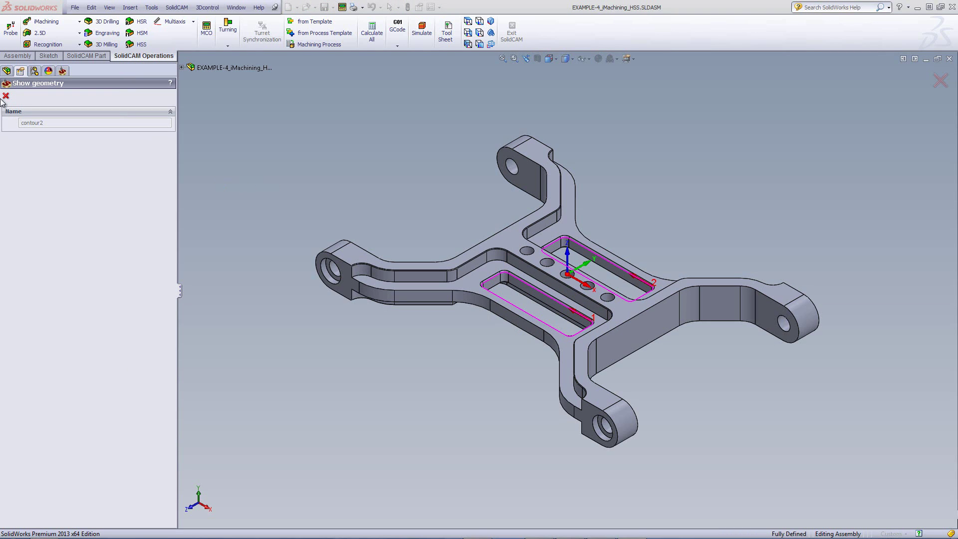
Step: Close the contour2 geometry display and check the levels of iRough_contour2, including the upper level face on the part
{"action": "left_click", "coordinate": [5, 96]}
{"action": "left_click", "coordinate": [173, 143]}
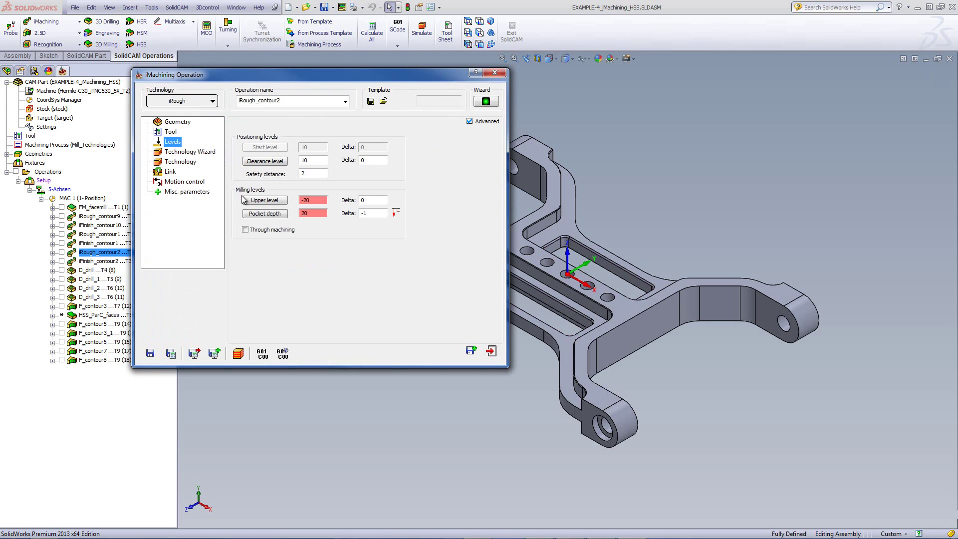
{"action": "left_click", "coordinate": [264, 200]}
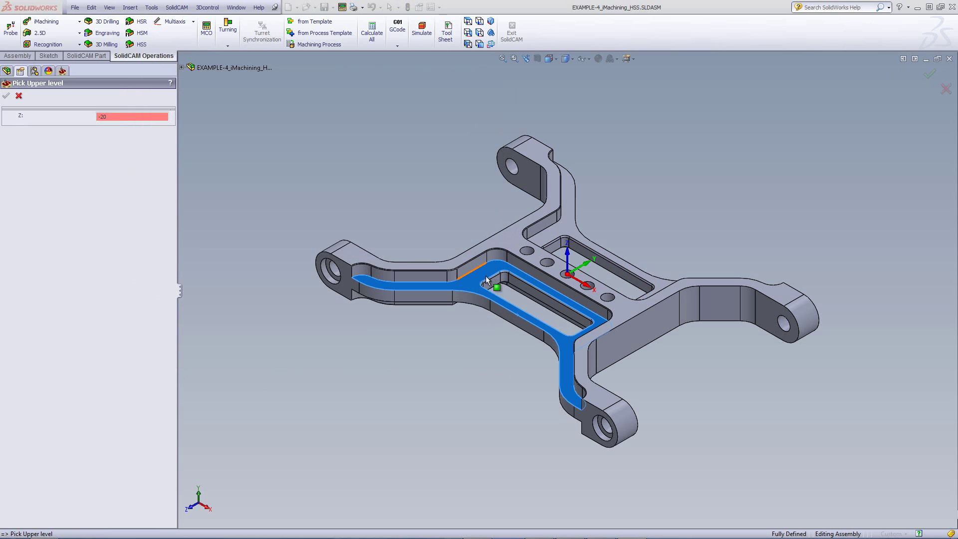
{"action": "left_click", "coordinate": [18, 97]}
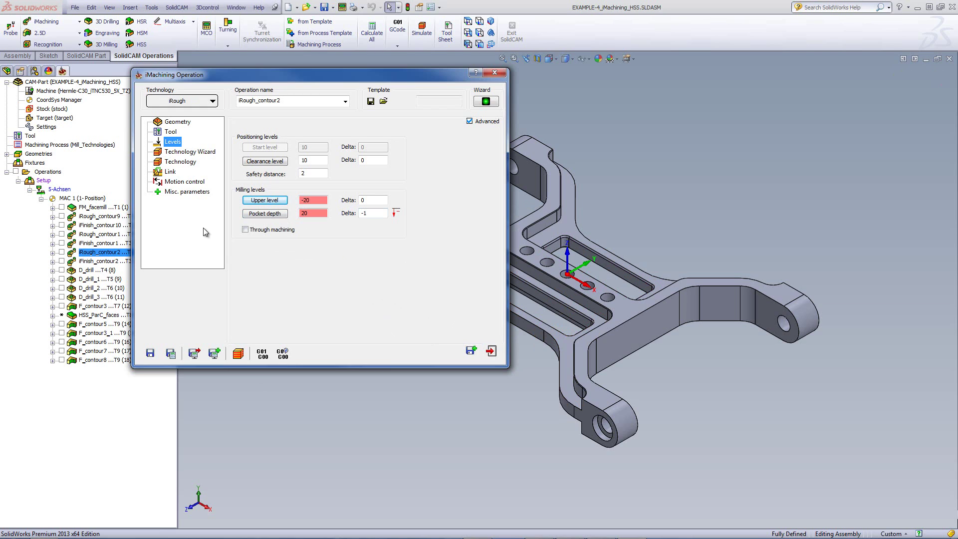
Step: Simulate iRough_contour2 in Host CAD mode with solid verification and inspect the toolpaths in both rectangular pockets
{"action": "left_click", "coordinate": [239, 353]}
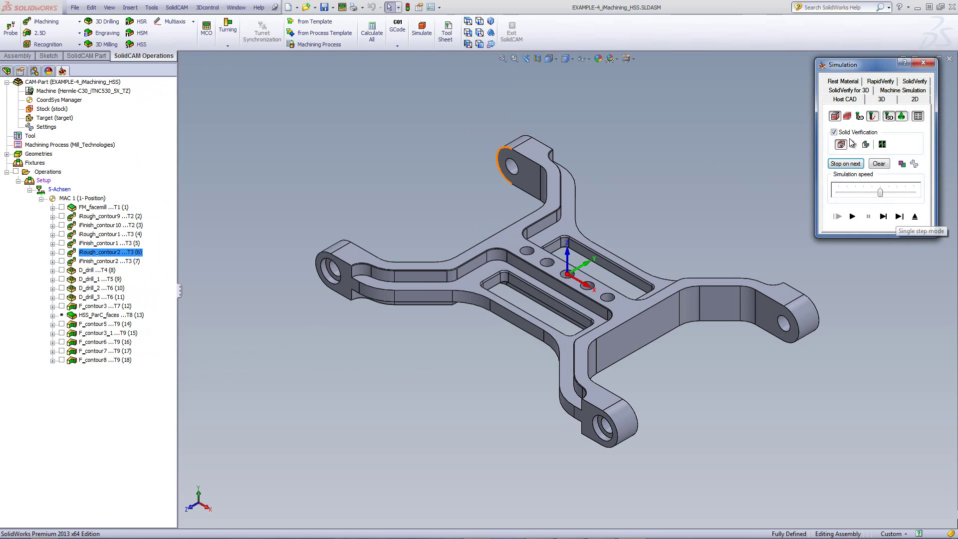
{"action": "left_click", "coordinate": [857, 219]}
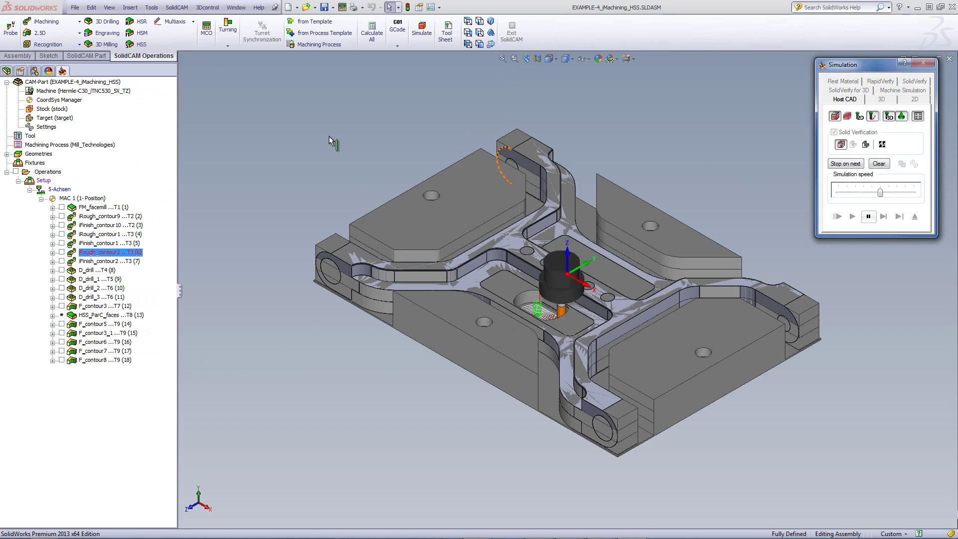
{"action": "scroll", "coordinate": [531, 274], "scroll_direction": "down", "scroll_amount": 8}
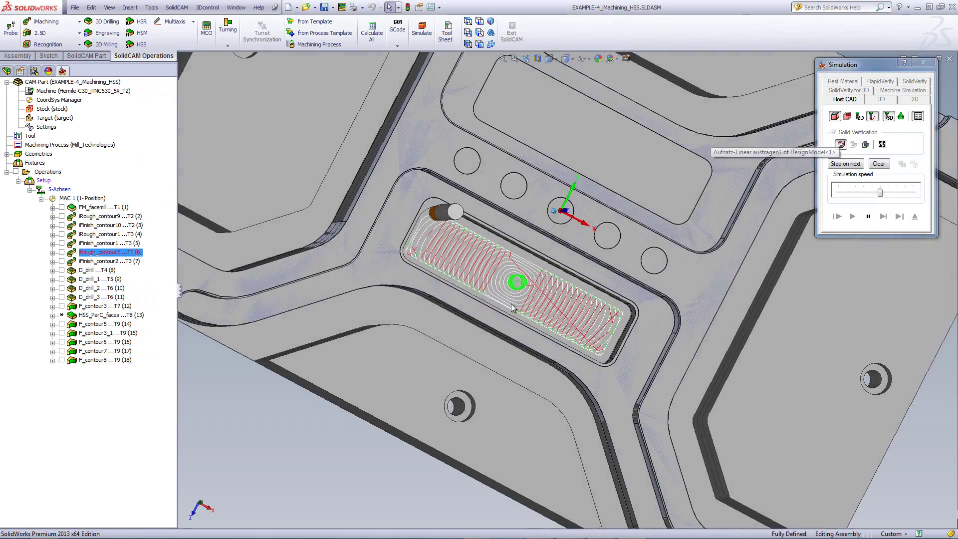
{"action": "scroll", "coordinate": [531, 275], "scroll_direction": "up", "scroll_amount": 2}
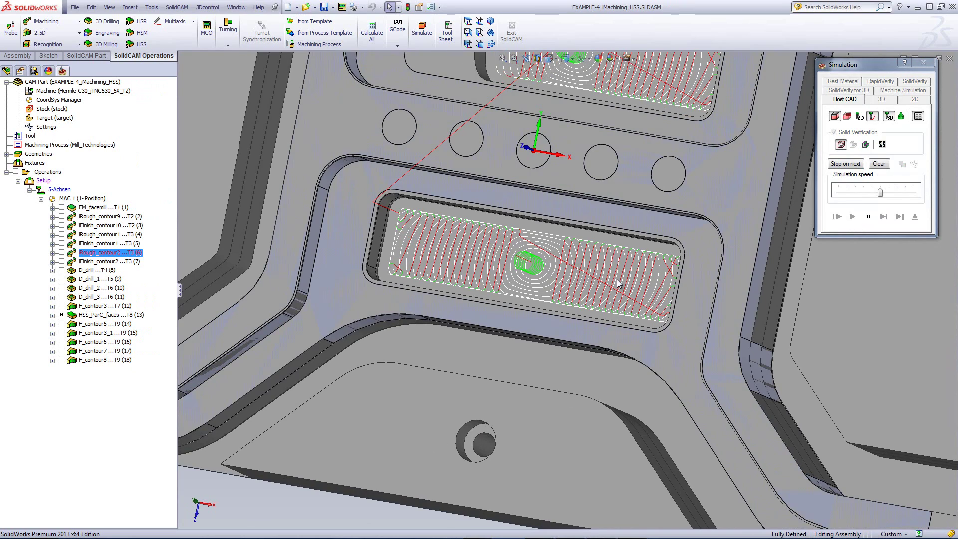
{"action": "scroll", "coordinate": [617, 280], "scroll_direction": "up", "scroll_amount": 2}
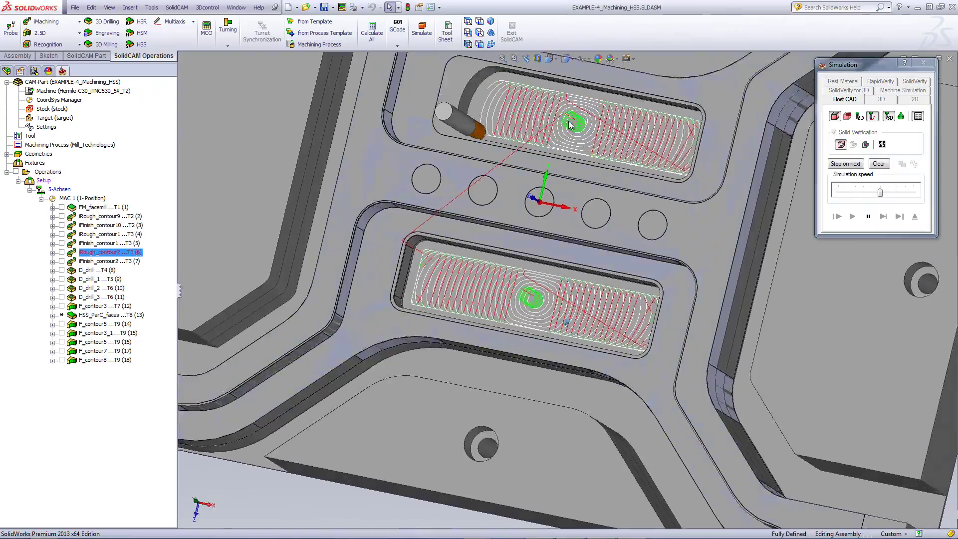
{"action": "middle_click_drag", "start_coordinate": [568, 121], "coordinate": [631, 156]}
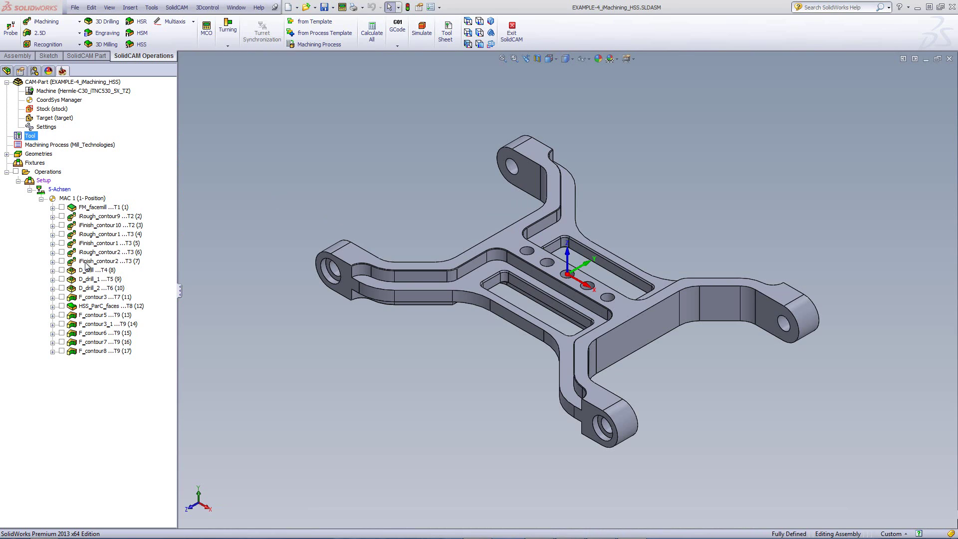
Step: Select the iFinish_contour2 operation, then check the diameter of the first hole in the central row of five
{"action": "left_click", "coordinate": [86, 263]}
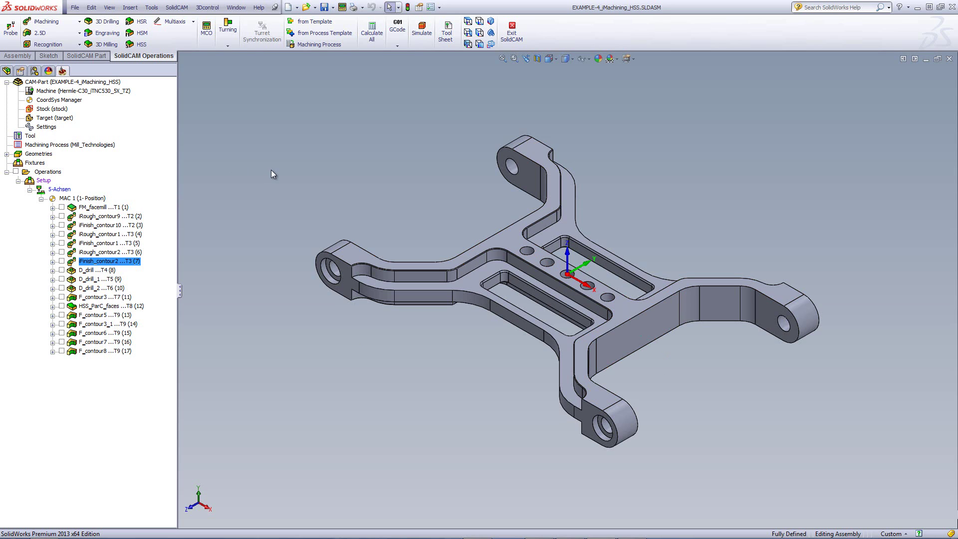
{"action": "scroll", "coordinate": [538, 264], "scroll_direction": "down", "scroll_amount": 5}
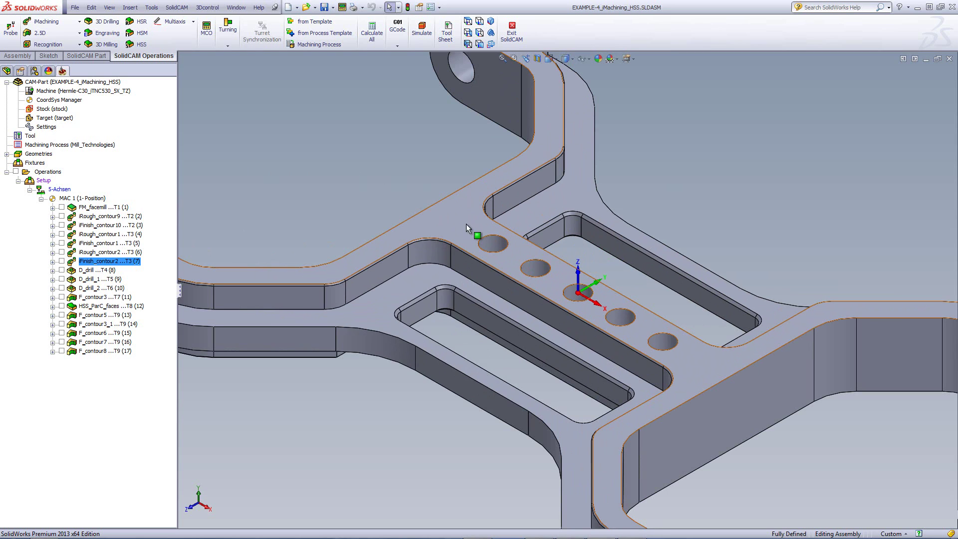
{"action": "left_click", "coordinate": [485, 235]}
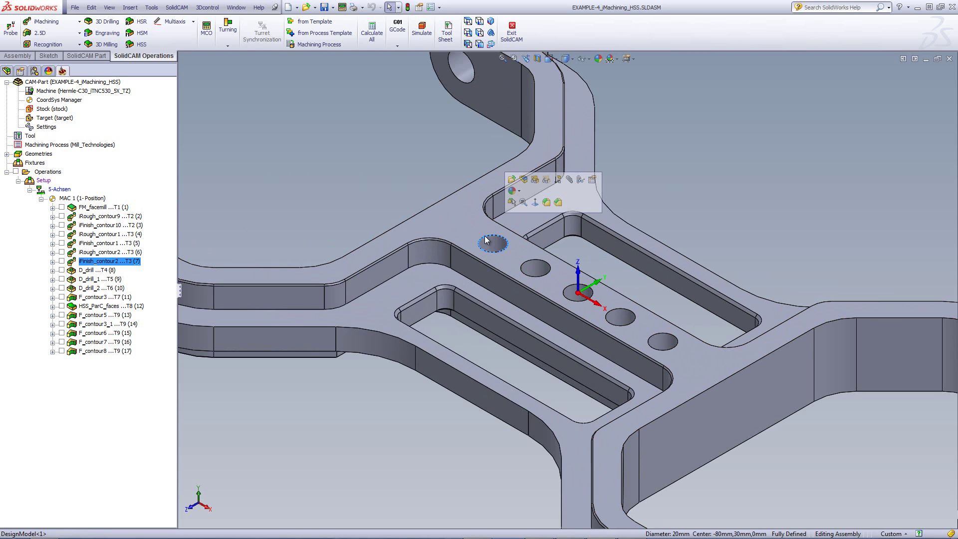
{"action": "left_click", "coordinate": [401, 155]}
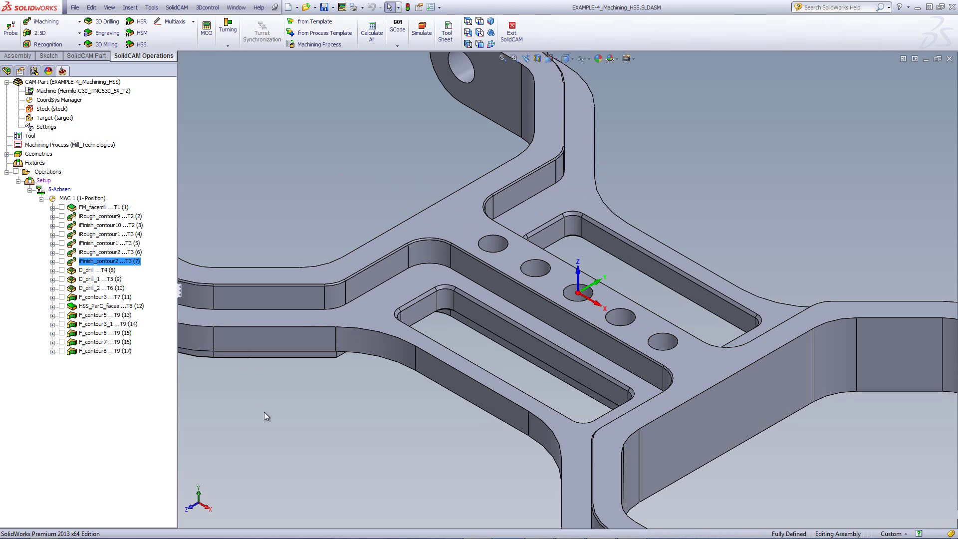
Step: Open the D_drill operation, display its drill geometry, check its tool and levels, and exit the operation
{"action": "left_click", "coordinate": [88, 280]}
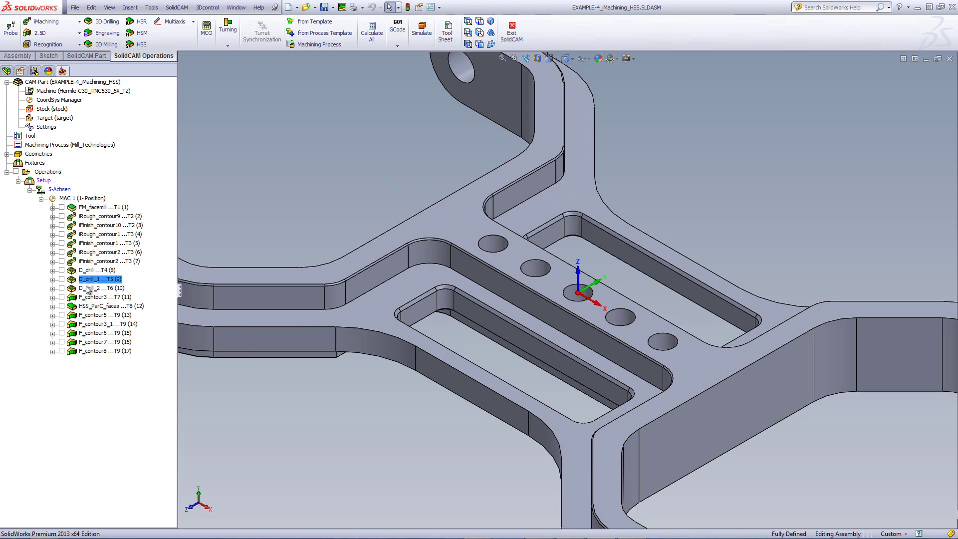
{"action": "double_click", "coordinate": [88, 270]}
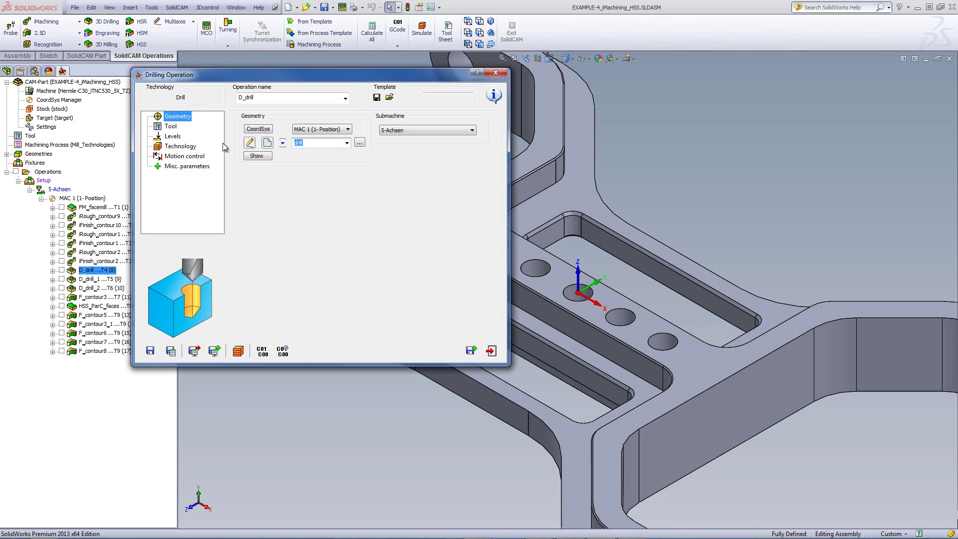
{"action": "left_click", "coordinate": [257, 156]}
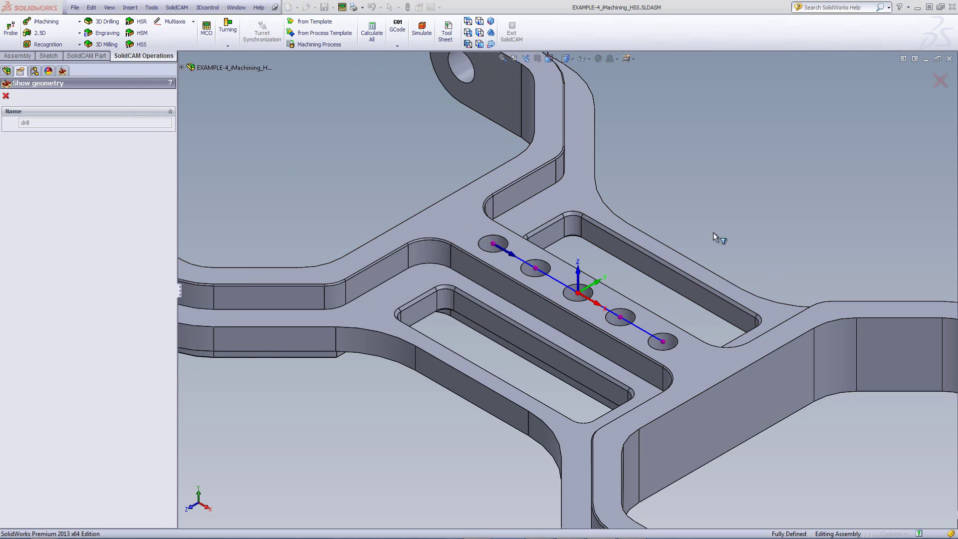
{"action": "left_click", "coordinate": [5, 95]}
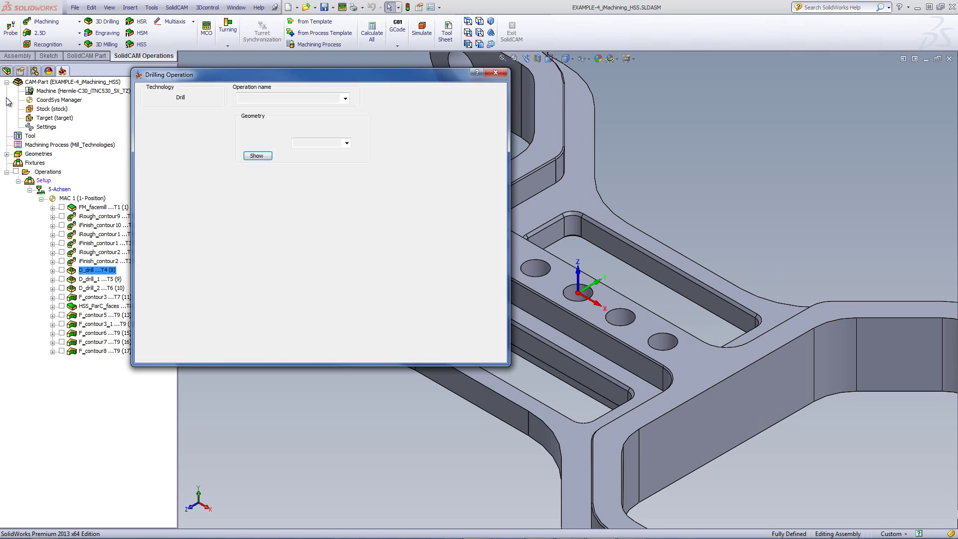
{"action": "left_click", "coordinate": [171, 127]}
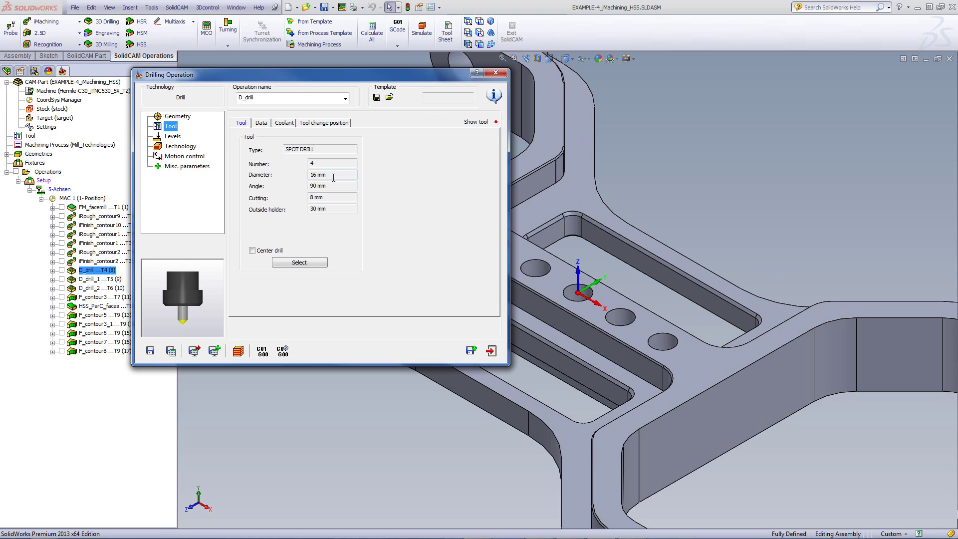
{"action": "left_click", "coordinate": [173, 137]}
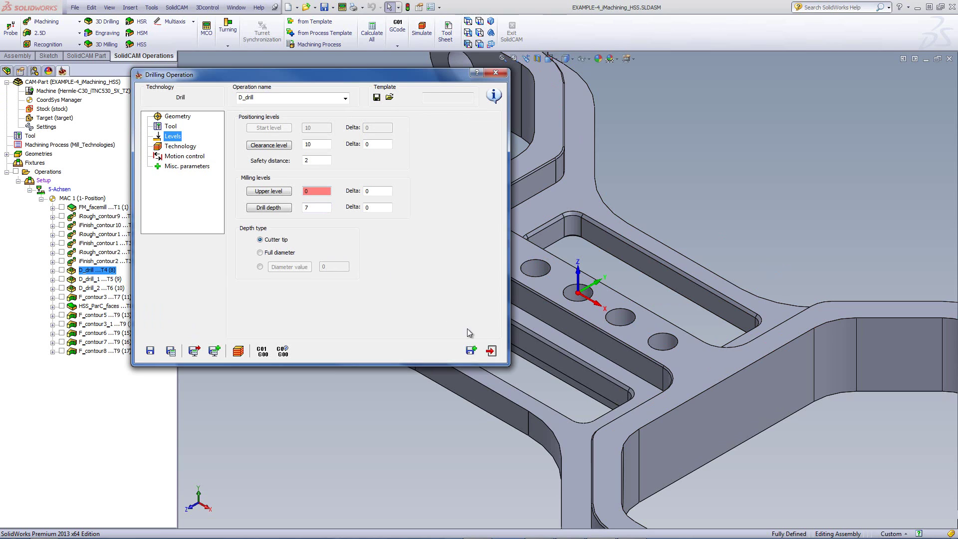
{"action": "left_click", "coordinate": [490, 351]}
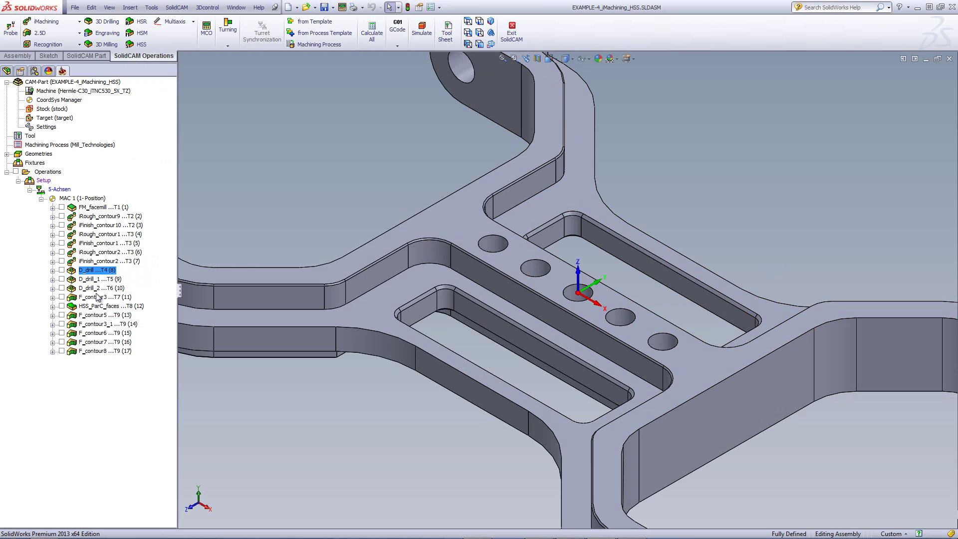
Step: Open the D_drill_1 operation, check its tool data and drilling levels, and exit it
{"action": "double_click", "coordinate": [92, 280]}
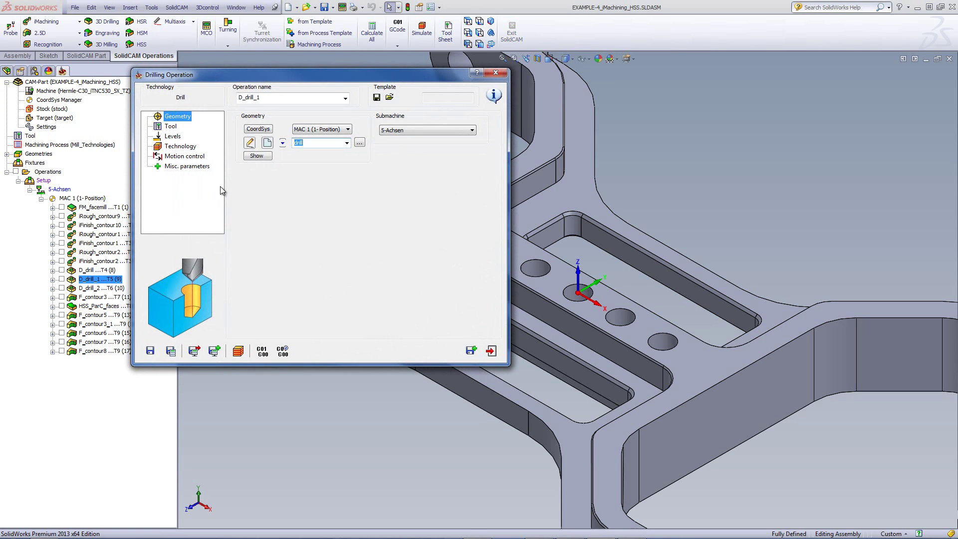
{"action": "left_click", "coordinate": [173, 128]}
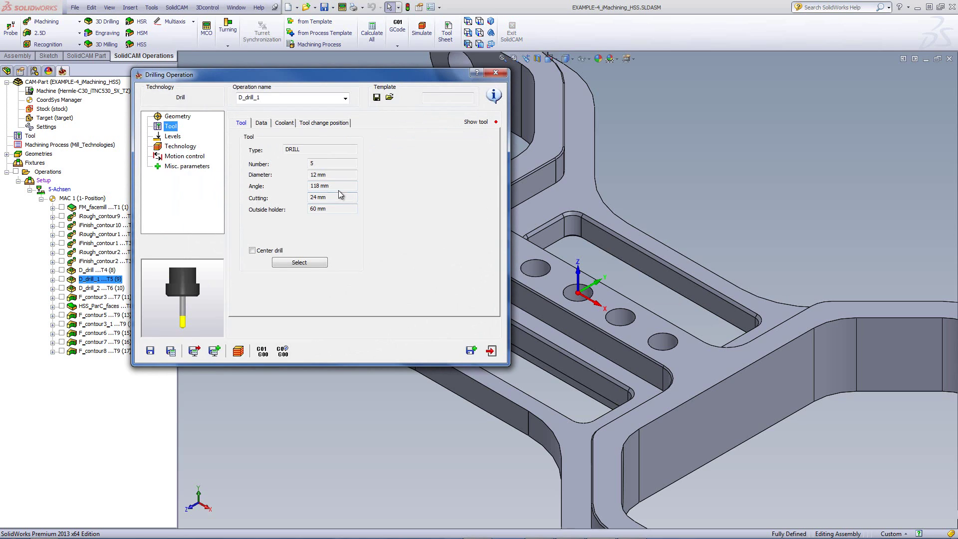
{"action": "key", "text": "Down"}
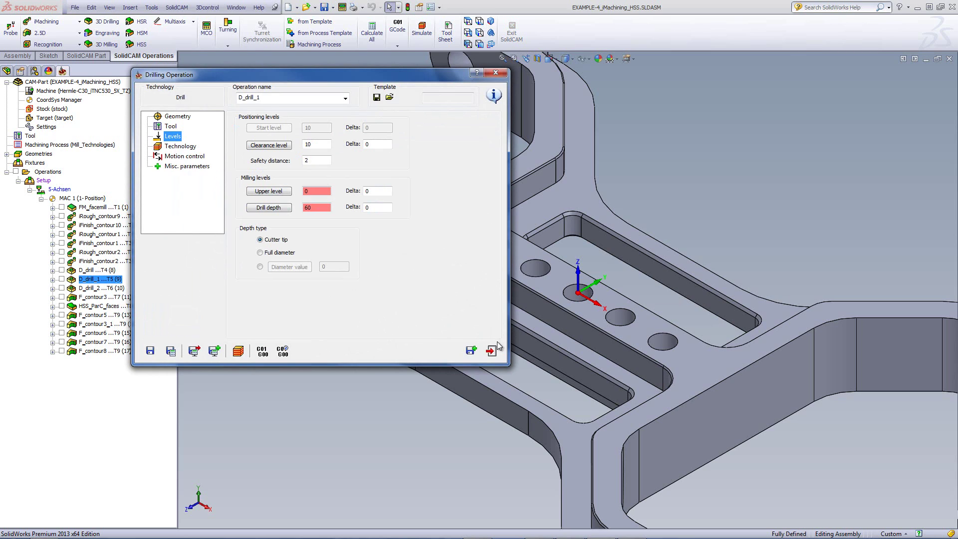
{"action": "left_click", "coordinate": [492, 352]}
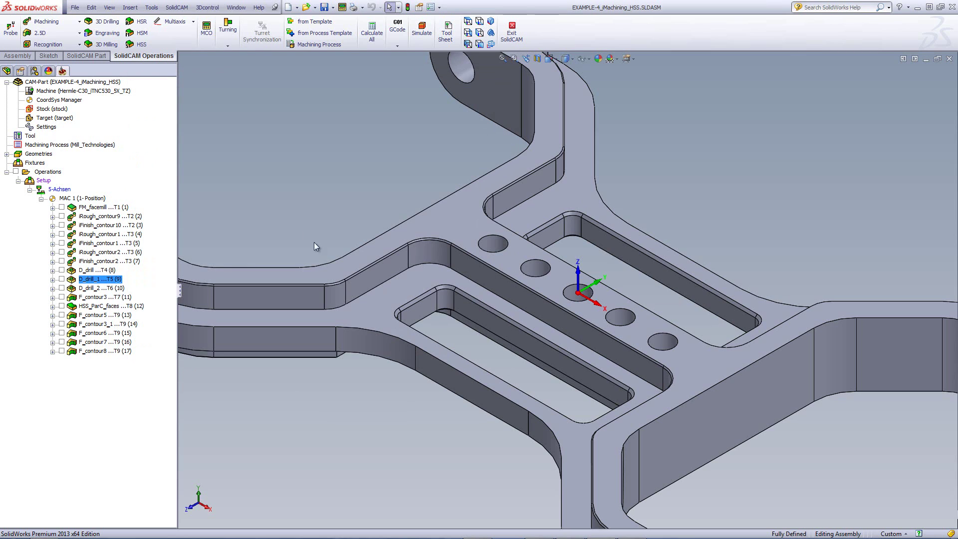
Step: Open the D_drill_2 operation, check its tool data and drilling levels, and exit it
{"action": "double_click", "coordinate": [91, 288]}
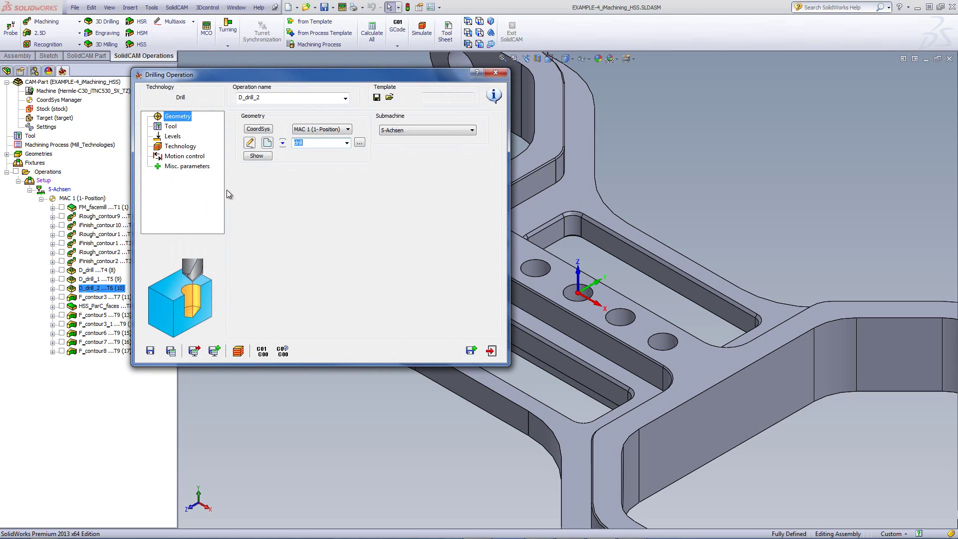
{"action": "left_click", "coordinate": [171, 127]}
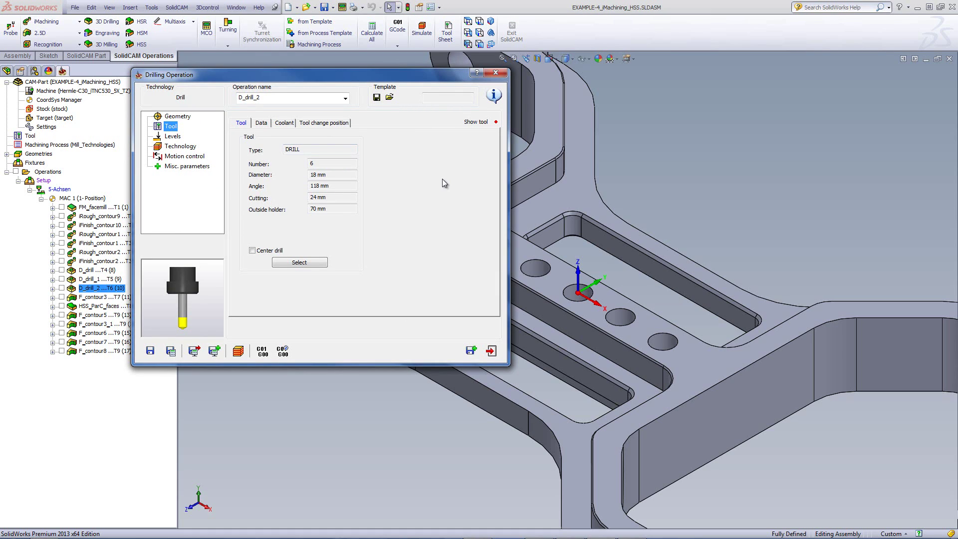
{"action": "left_click", "coordinate": [179, 137]}
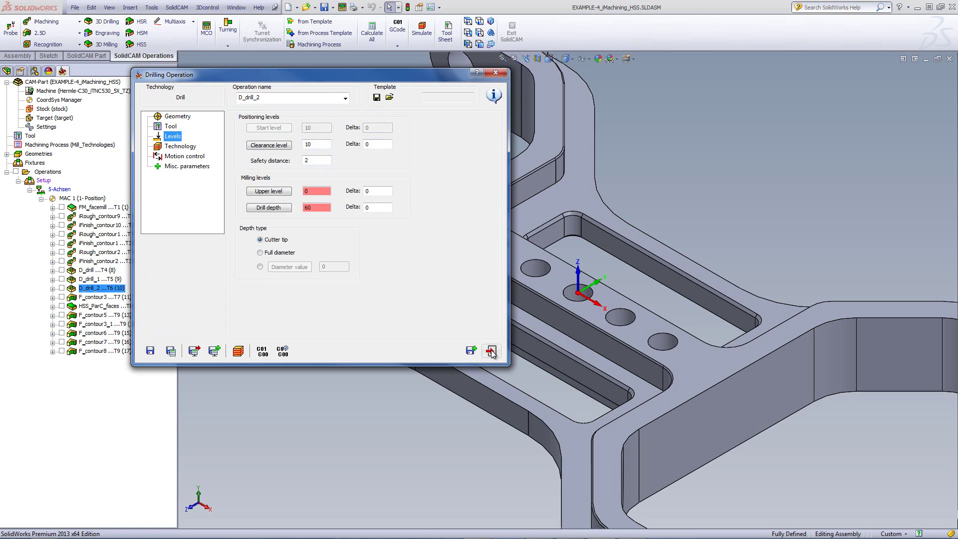
{"action": "left_click", "coordinate": [492, 352]}
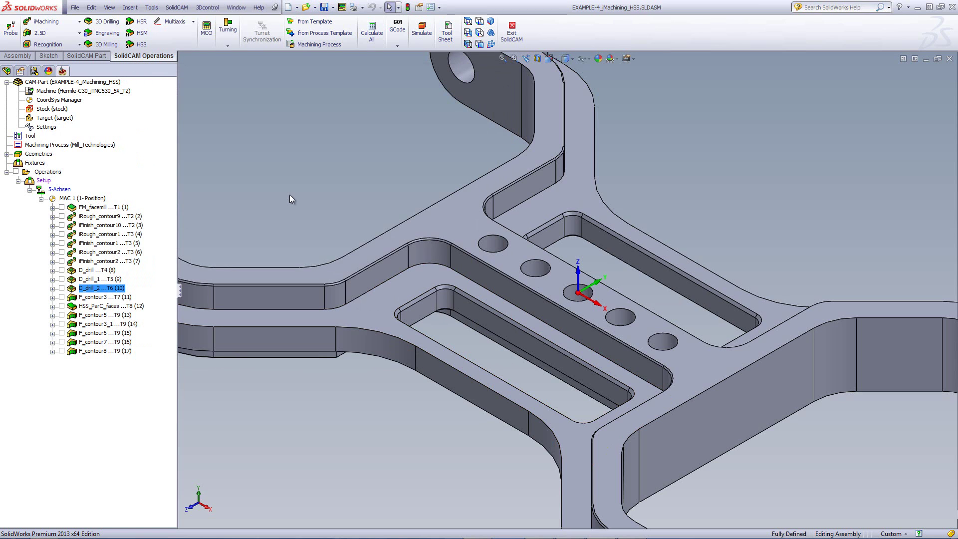
Step: Open the F_contour3 profile operation and examine its contour3 geometry on the central holes from above
{"action": "key", "text": "Down"}
{"action": "key", "text": "Return"}
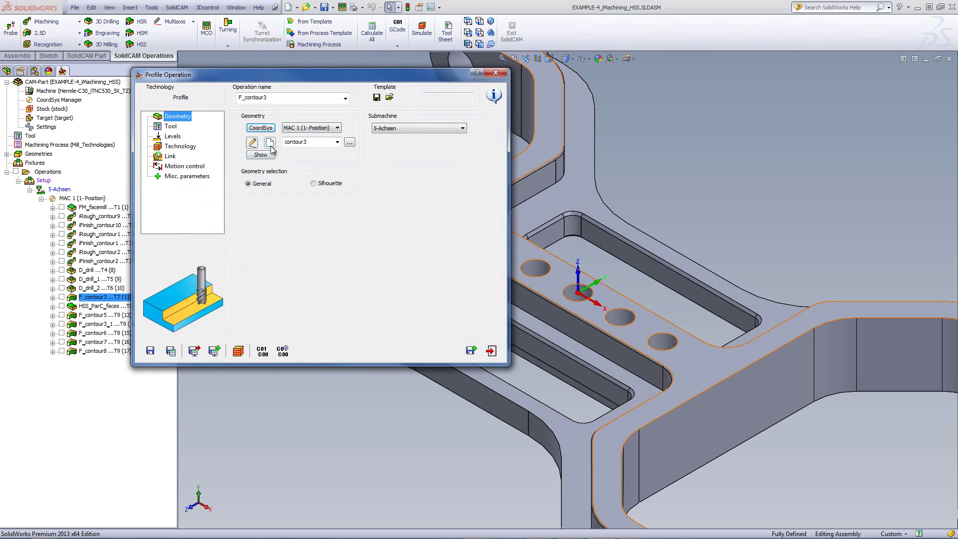
{"action": "left_click", "coordinate": [260, 155]}
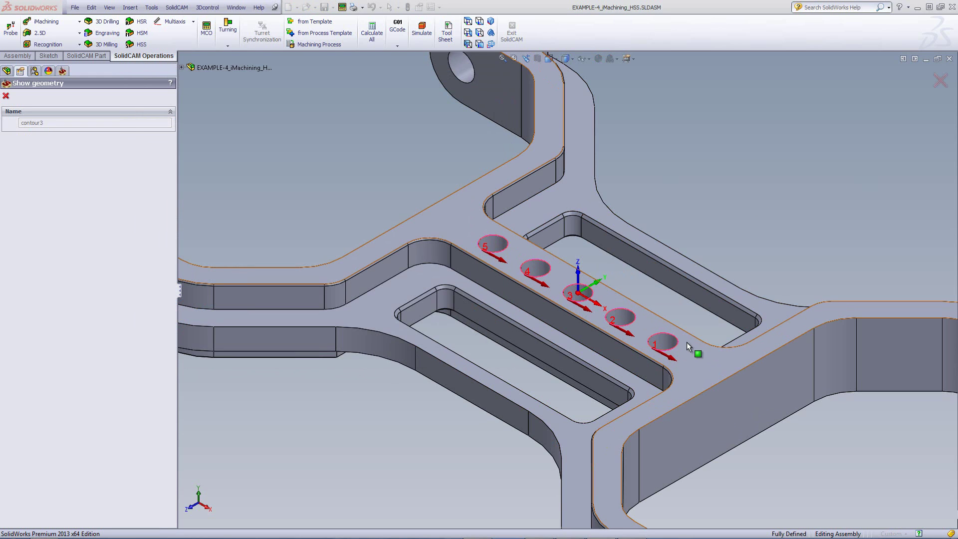
{"action": "left_click", "coordinate": [468, 23]}
{"action": "scroll", "coordinate": [524, 299], "scroll_direction": "down", "scroll_amount": 3}
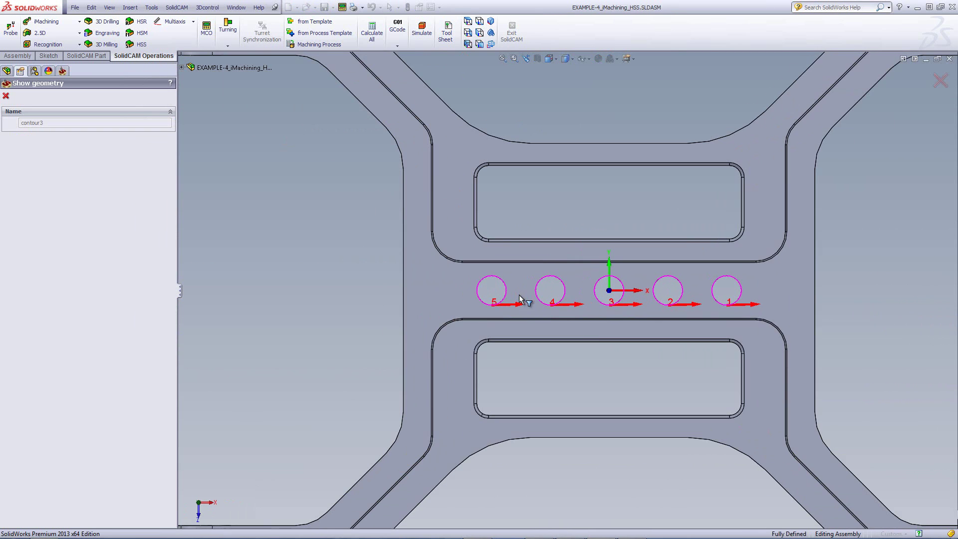
{"action": "key", "text": "Escape"}
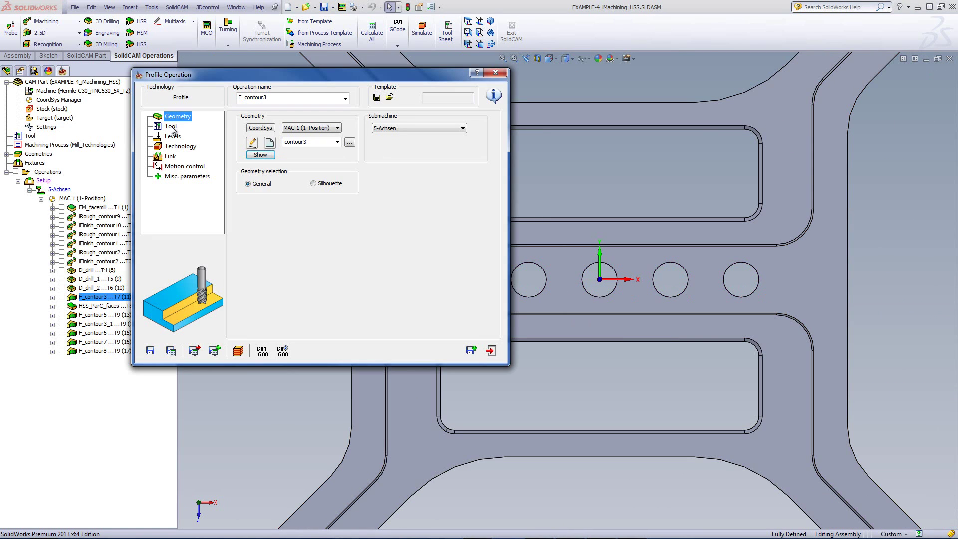
Step: Check the tool data, milling levels and technology settings of the F_contour3 operation
{"action": "left_click", "coordinate": [171, 126]}
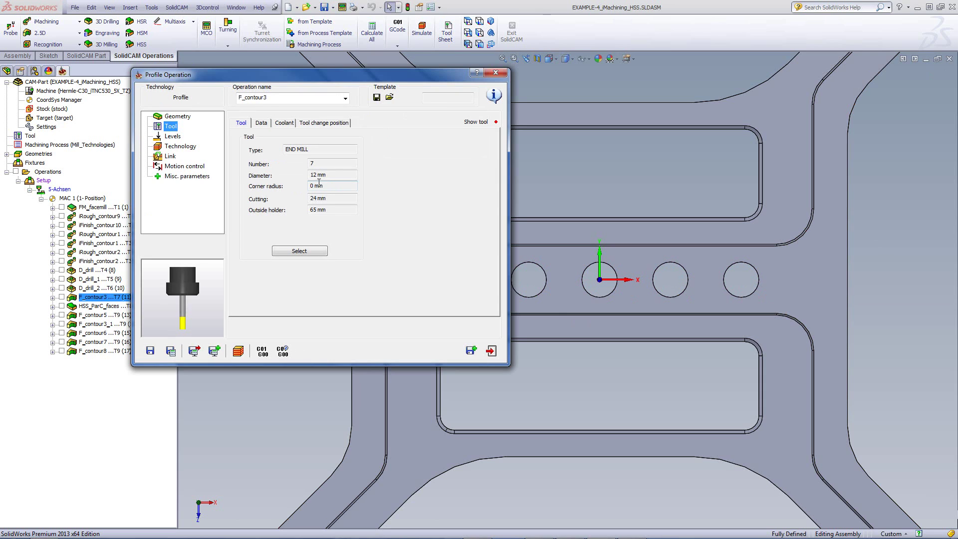
{"action": "key", "text": "Down"}
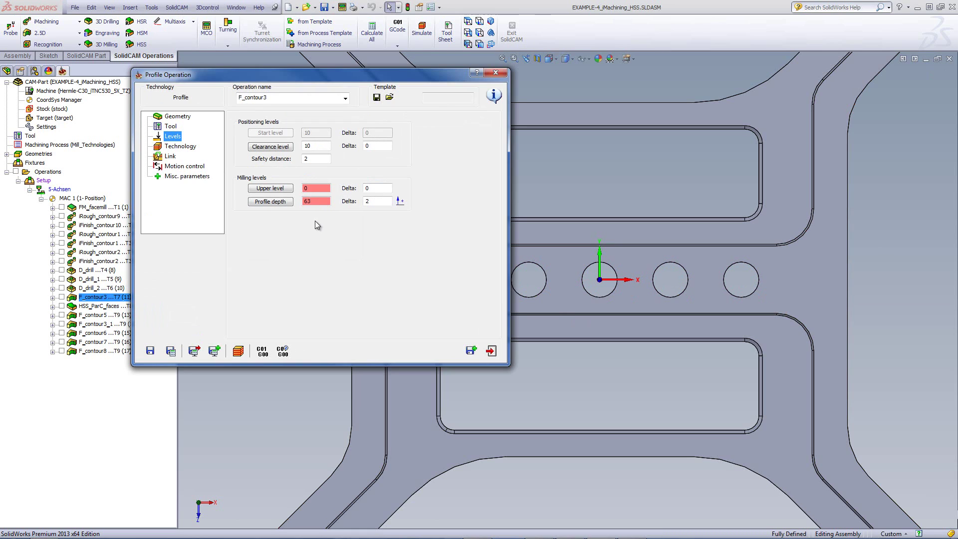
{"action": "left_click", "coordinate": [188, 151]}
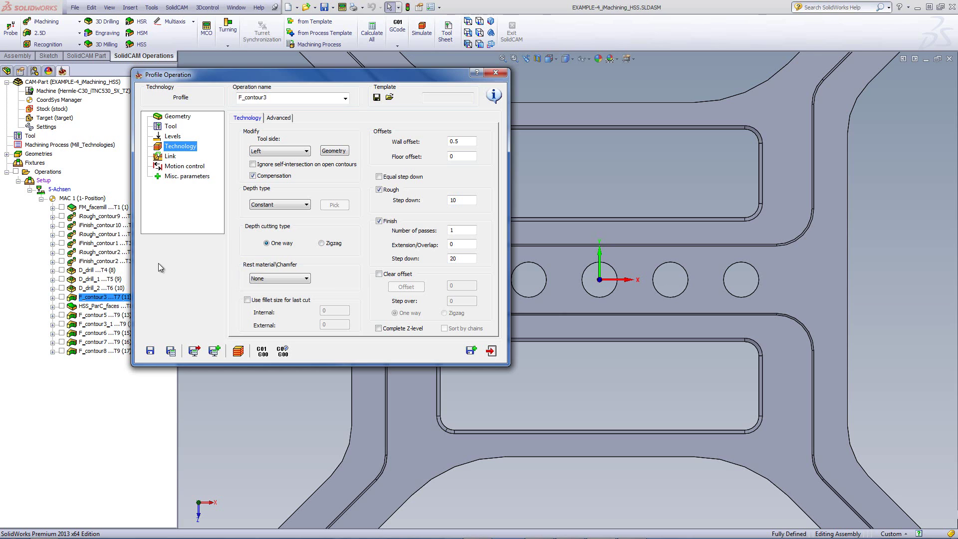
Step: Check the link settings of the F_contour3 operation and simulate its toolpath on the central holes in Host CAD mode
{"action": "left_click", "coordinate": [170, 157]}
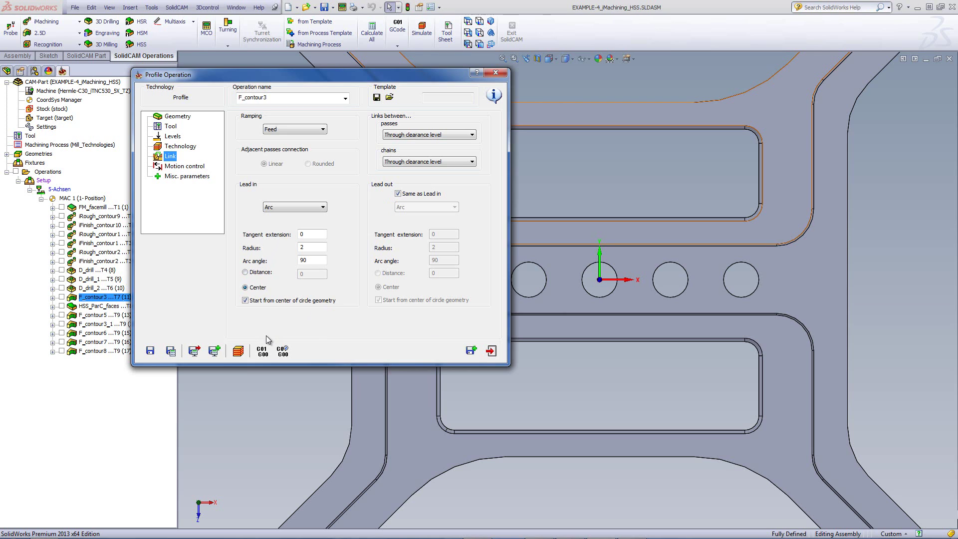
{"action": "left_click", "coordinate": [238, 351]}
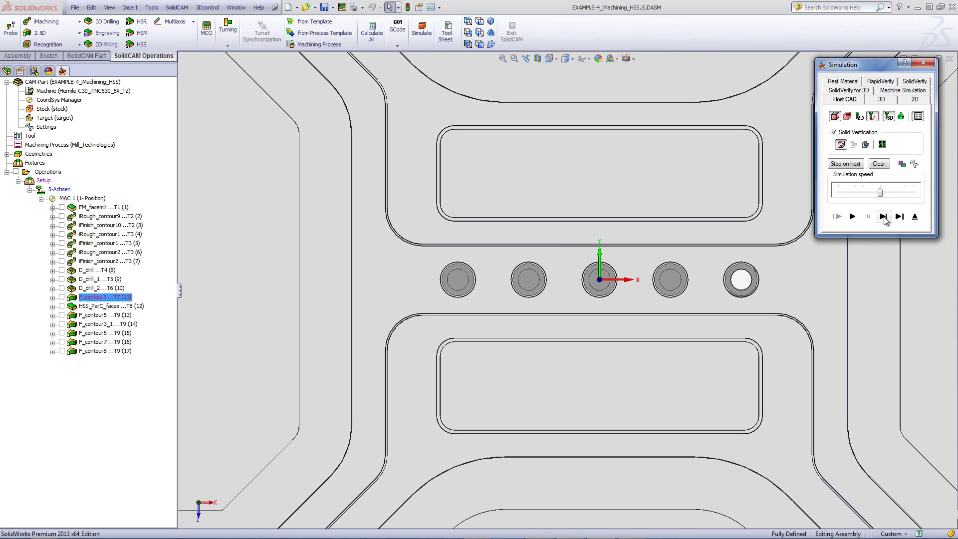
{"action": "left_click", "coordinate": [884, 216]}
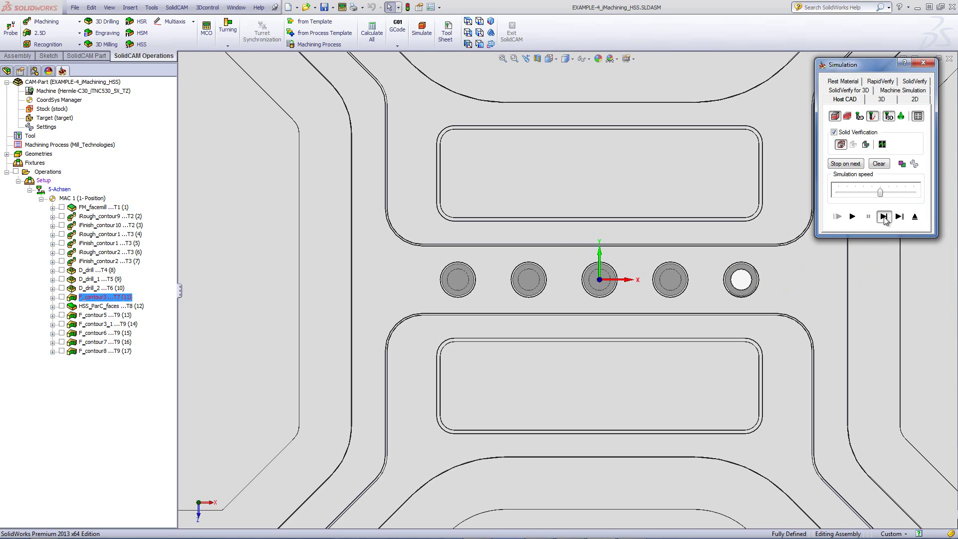
{"action": "left_click", "coordinate": [852, 216]}
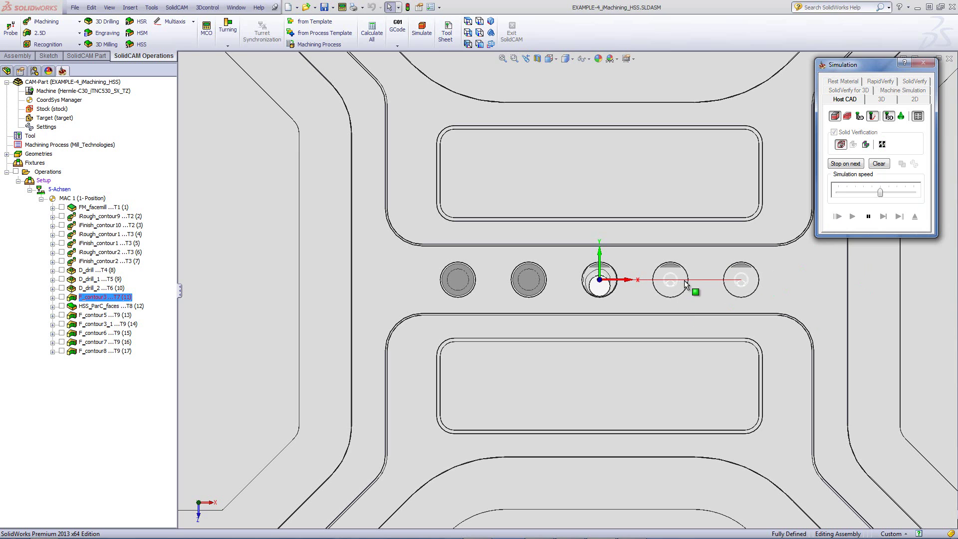
{"action": "scroll", "coordinate": [739, 292], "scroll_direction": "down", "scroll_amount": 5}
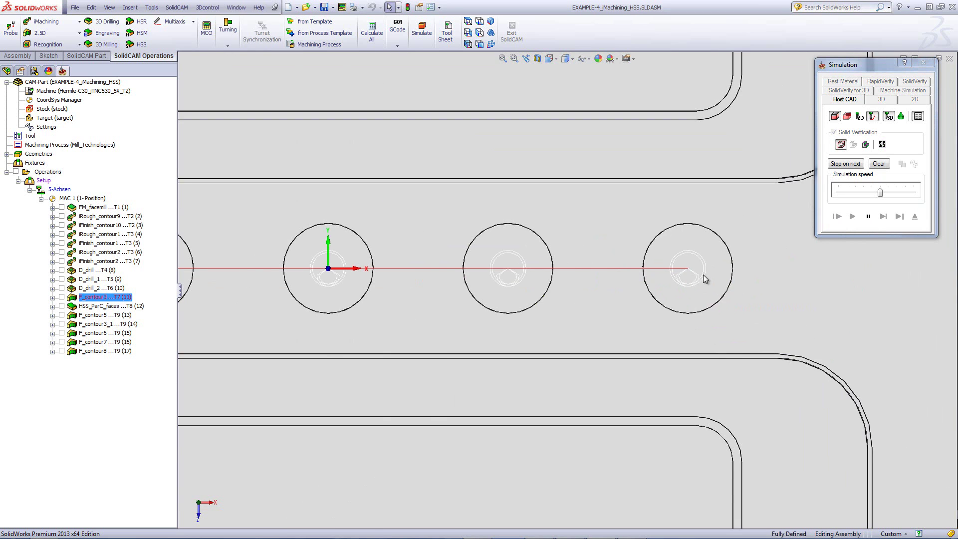
{"action": "scroll", "coordinate": [704, 278], "scroll_direction": "down", "scroll_amount": 8}
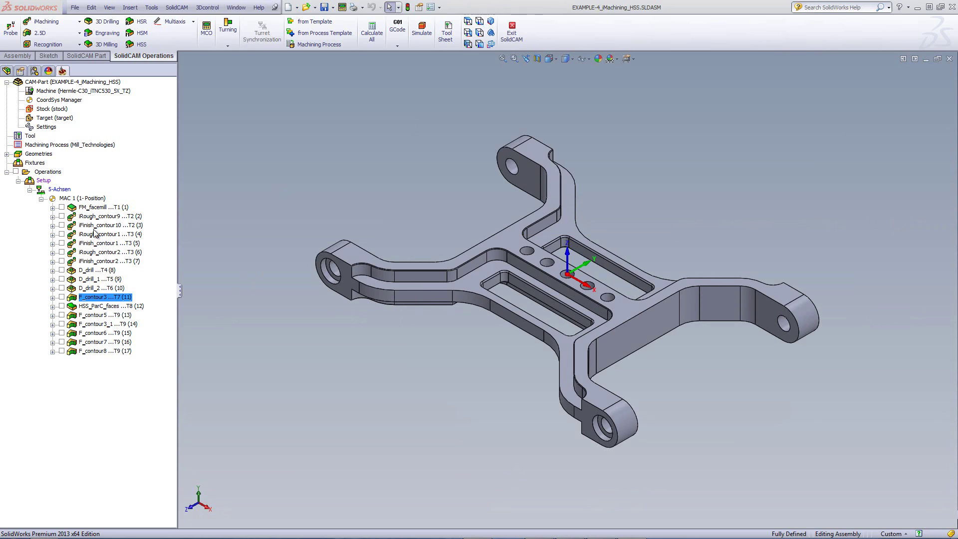
Step: Run the Machine Simulation for the operations from FM_facemill through F_contour3 at an increased simulation speed
{"action": "left_click", "coordinate": [90, 207]}
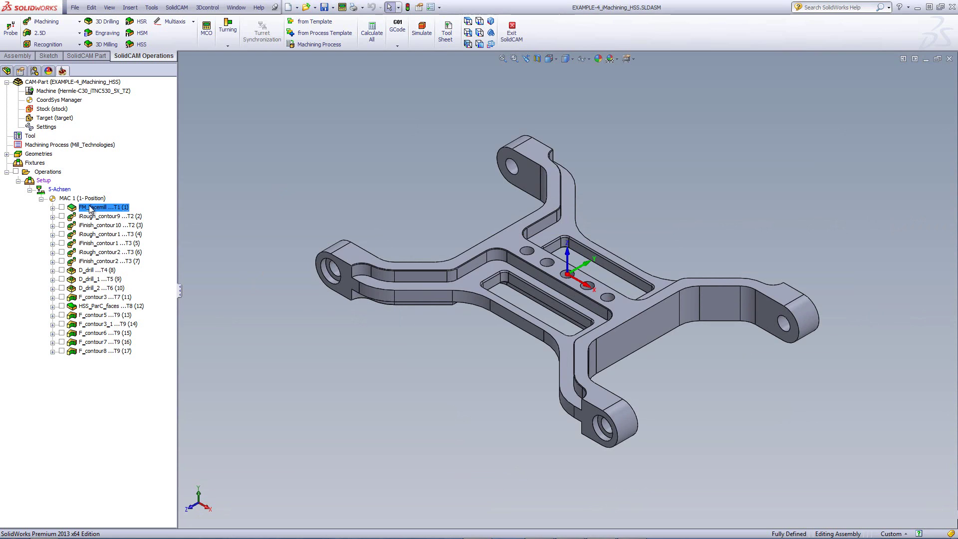
{"action": "left_click", "coordinate": [92, 298], "text": "shift"}
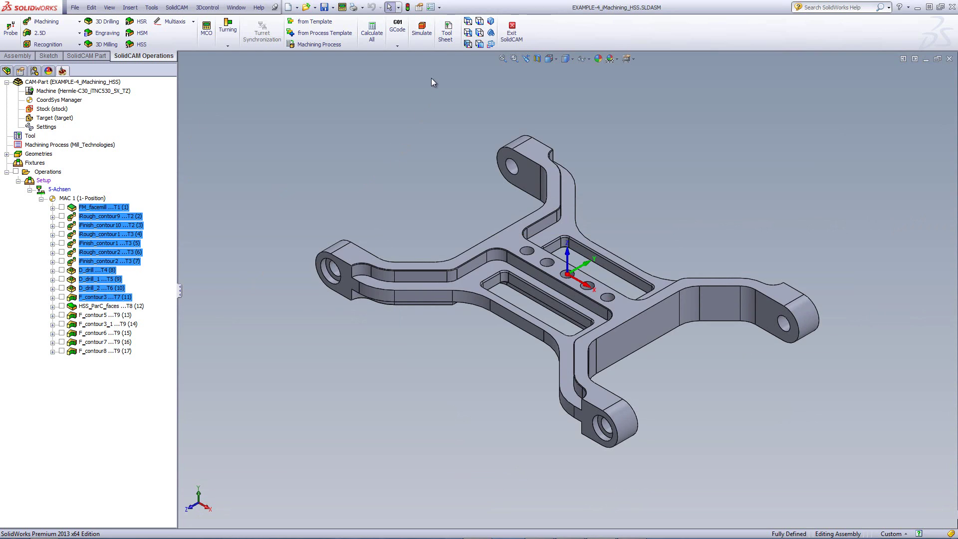
{"action": "left_click", "coordinate": [423, 35]}
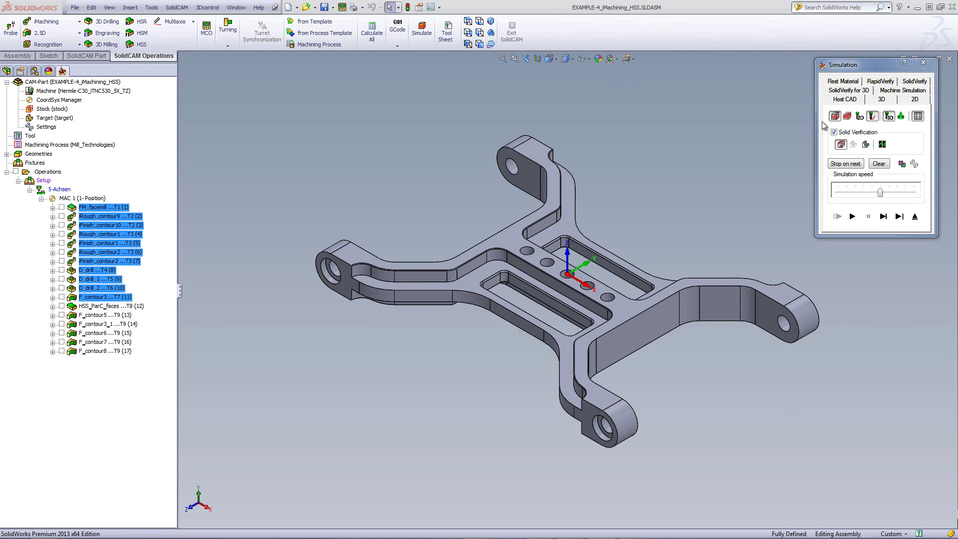
{"action": "left_click", "coordinate": [910, 90]}
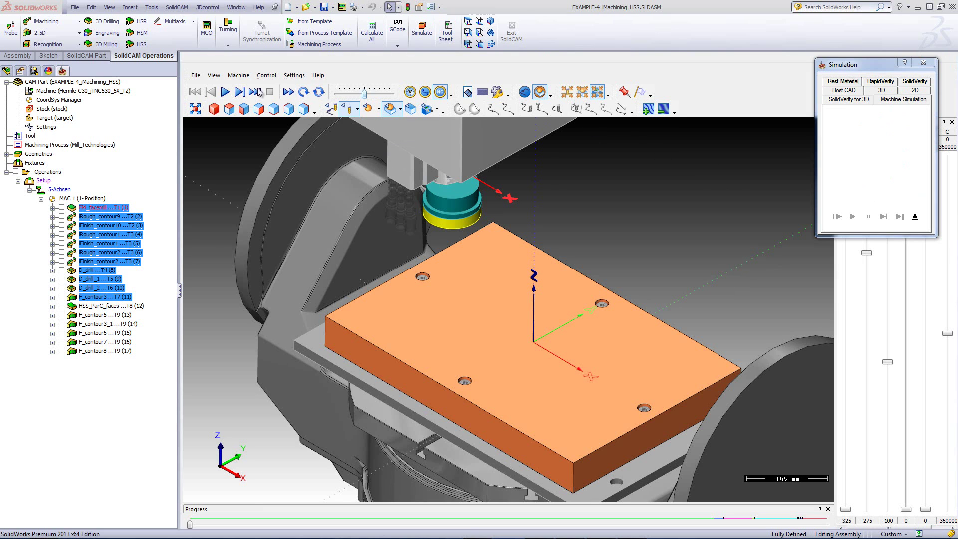
{"action": "left_click", "coordinate": [225, 92]}
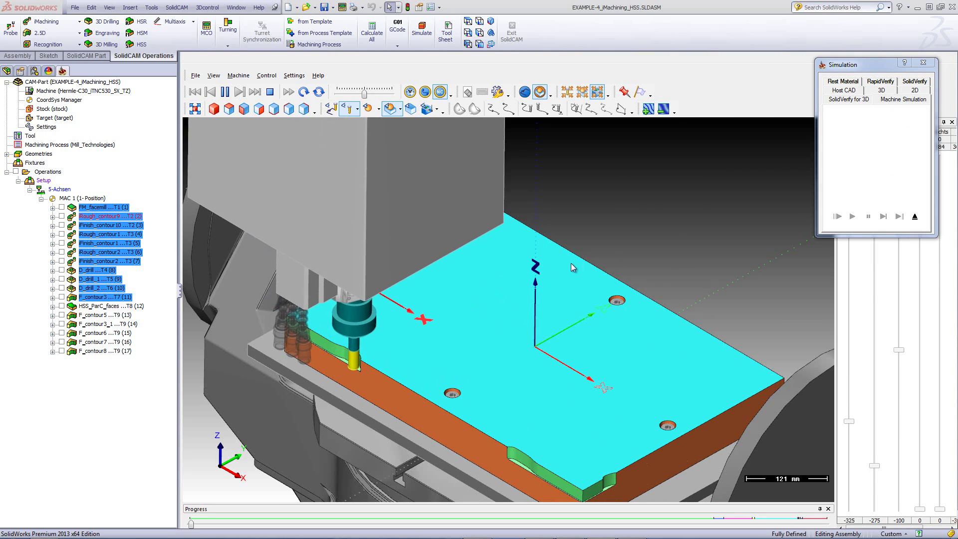
{"action": "left_click_drag", "start_coordinate": [362, 94], "coordinate": [379, 95]}
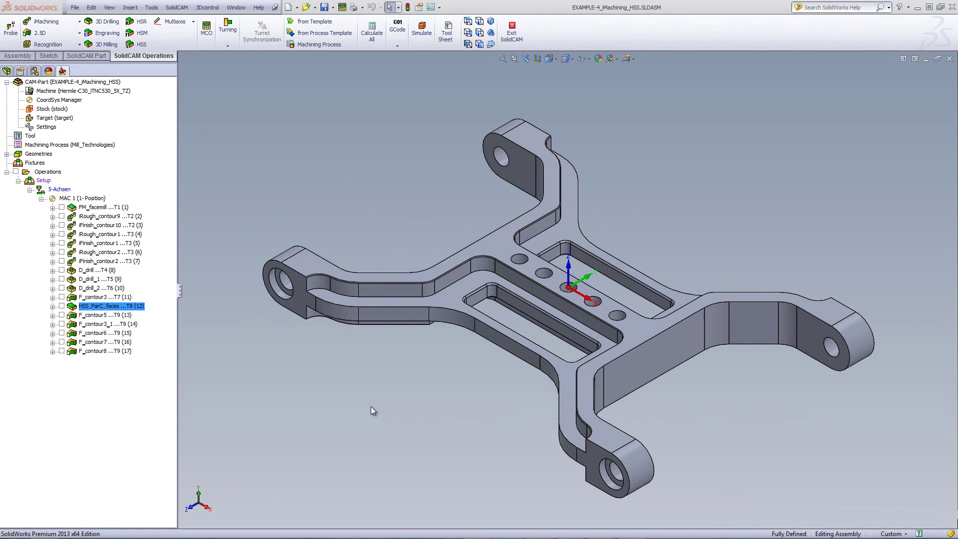
Step: Open the HSS_ParC_faces operation and examine its drive surface geometry faces and edge curve contour4 on the model
{"action": "double_click", "coordinate": [94, 308]}
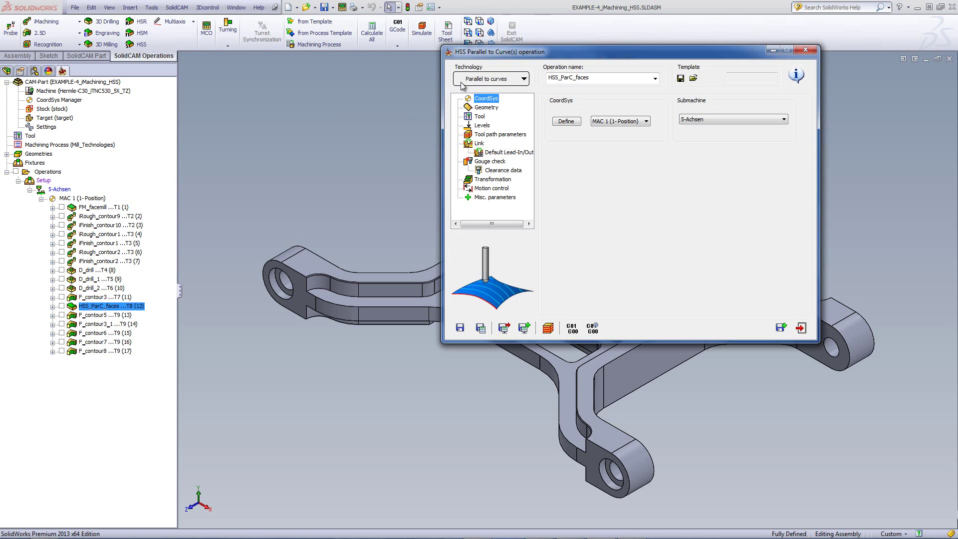
{"action": "left_click", "coordinate": [482, 108]}
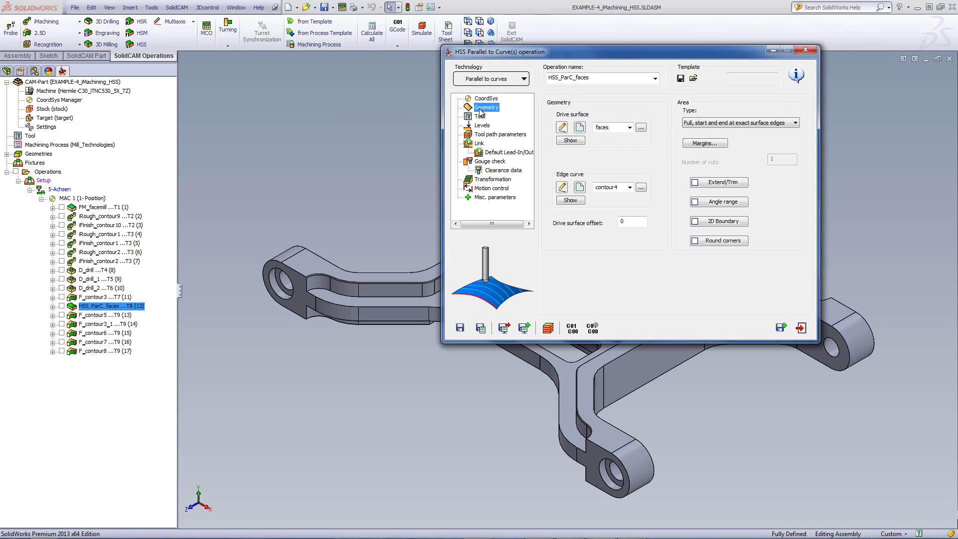
{"action": "left_click", "coordinate": [570, 141]}
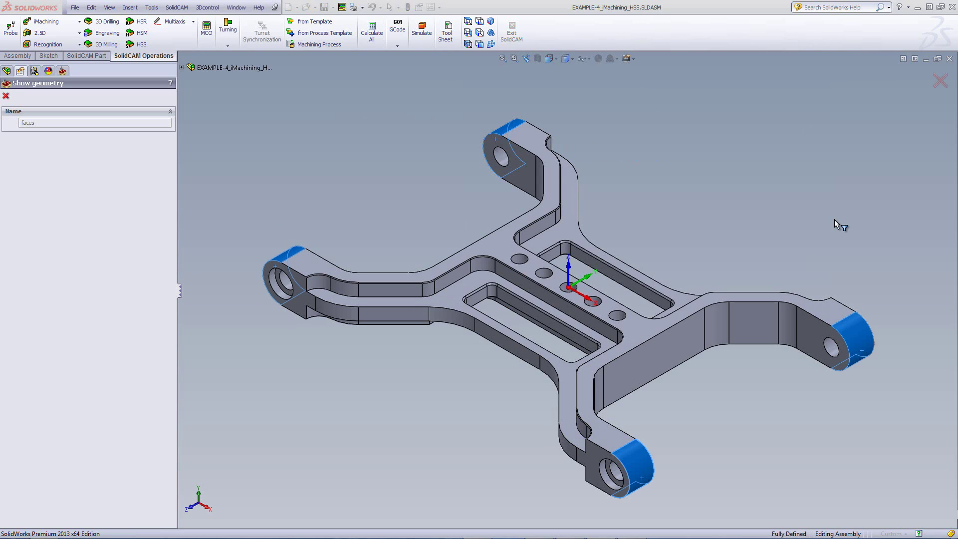
{"action": "middle_click_drag", "start_coordinate": [835, 220], "coordinate": [833, 206]}
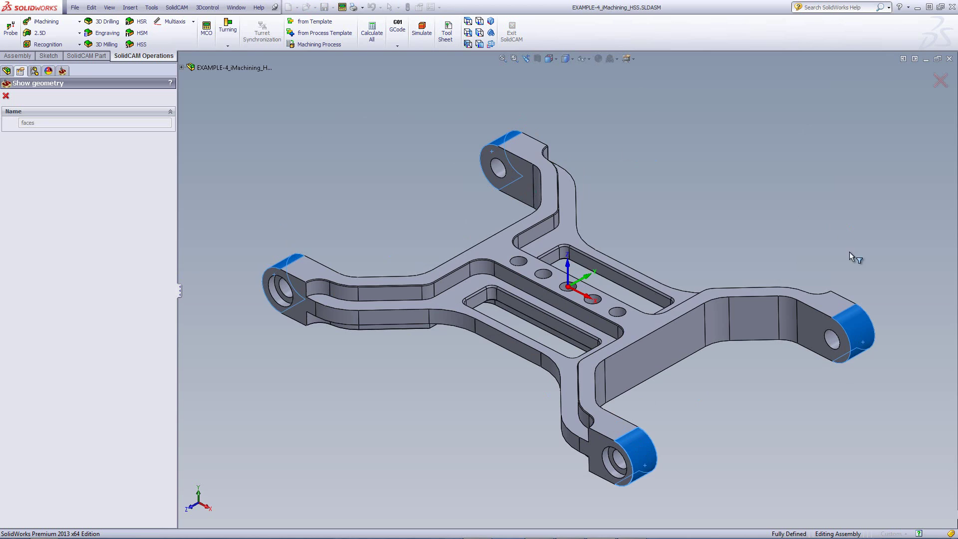
{"action": "right_click", "coordinate": [867, 357]}
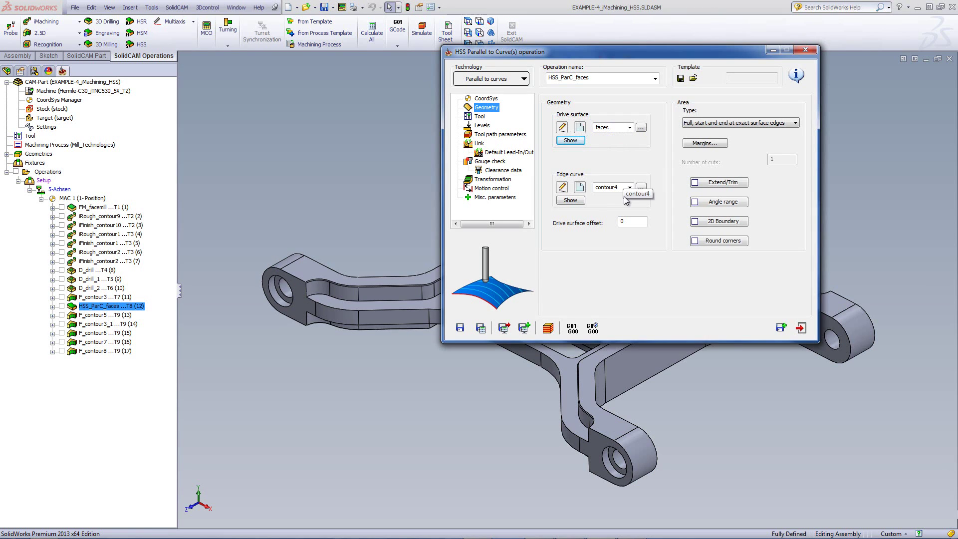
{"action": "left_click", "coordinate": [570, 200]}
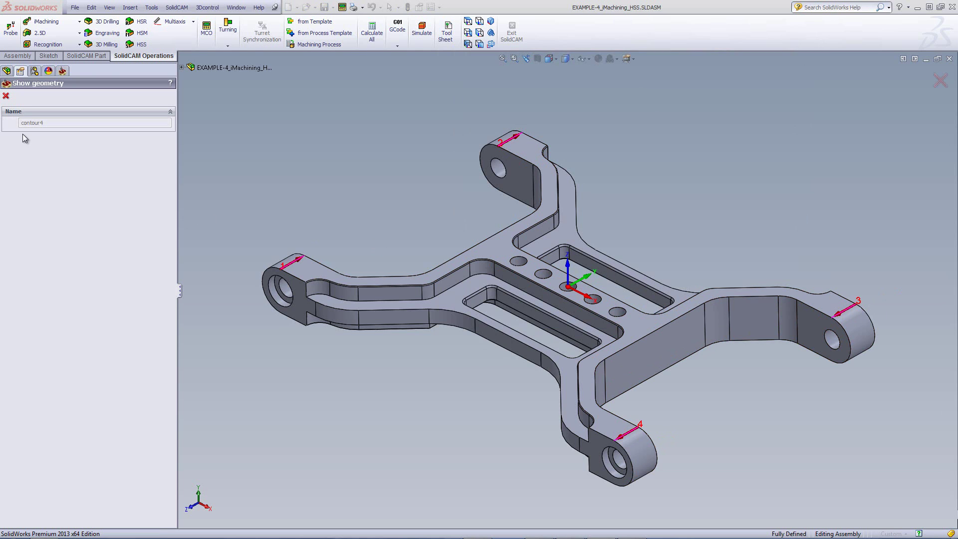
{"action": "left_click", "coordinate": [5, 95]}
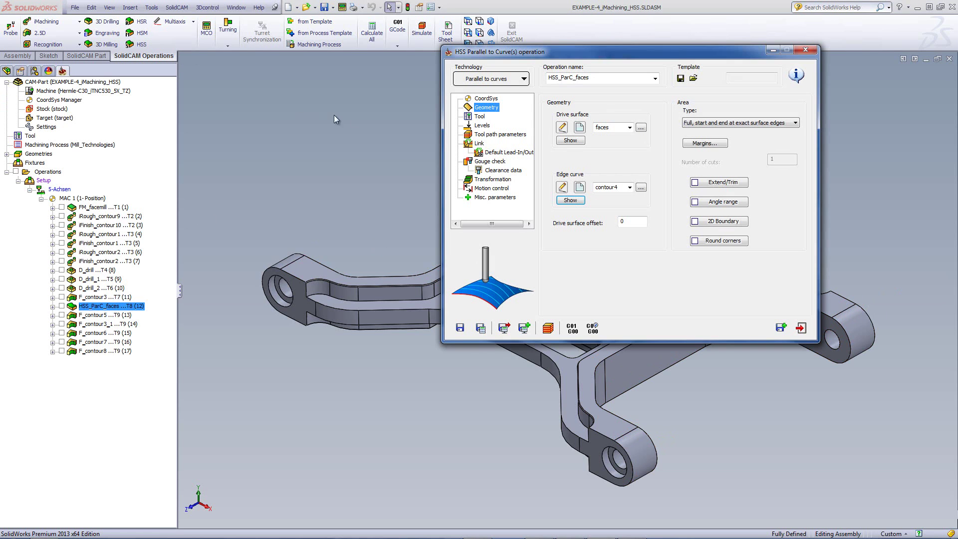
Step: Check the tool, tool path parameters, gouge check and transformation settings of HSS_ParC_faces, including the stock definition in 3D
{"action": "left_click", "coordinate": [480, 117]}
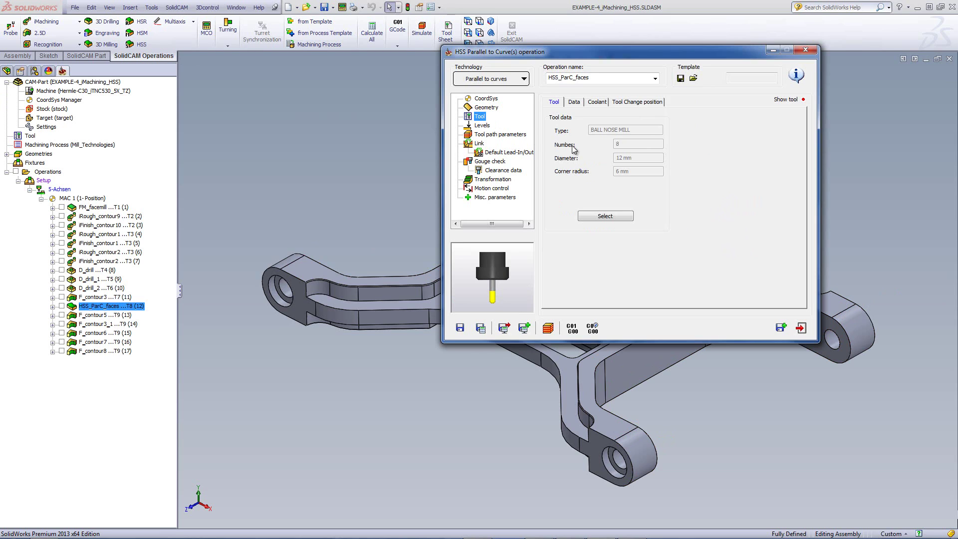
{"action": "left_click", "coordinate": [505, 135]}
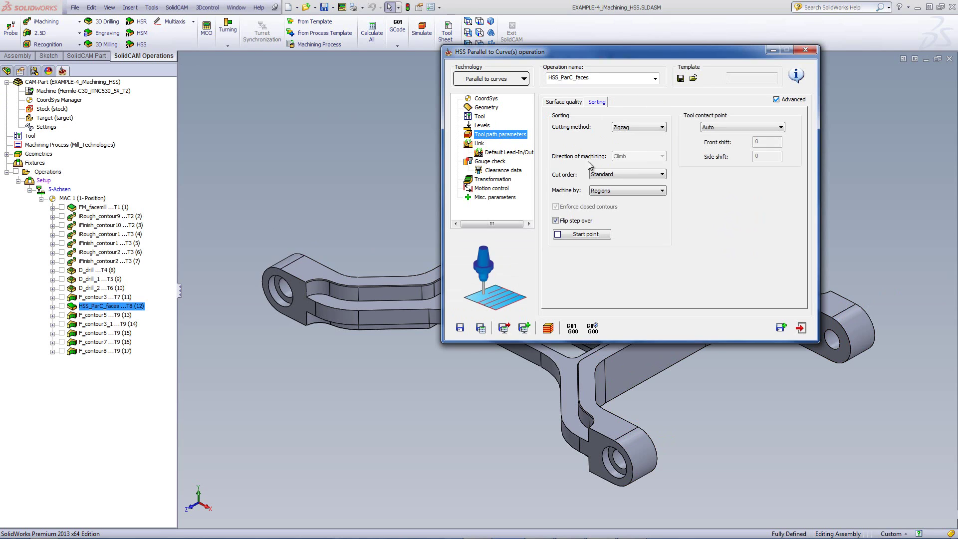
{"action": "left_click", "coordinate": [492, 163]}
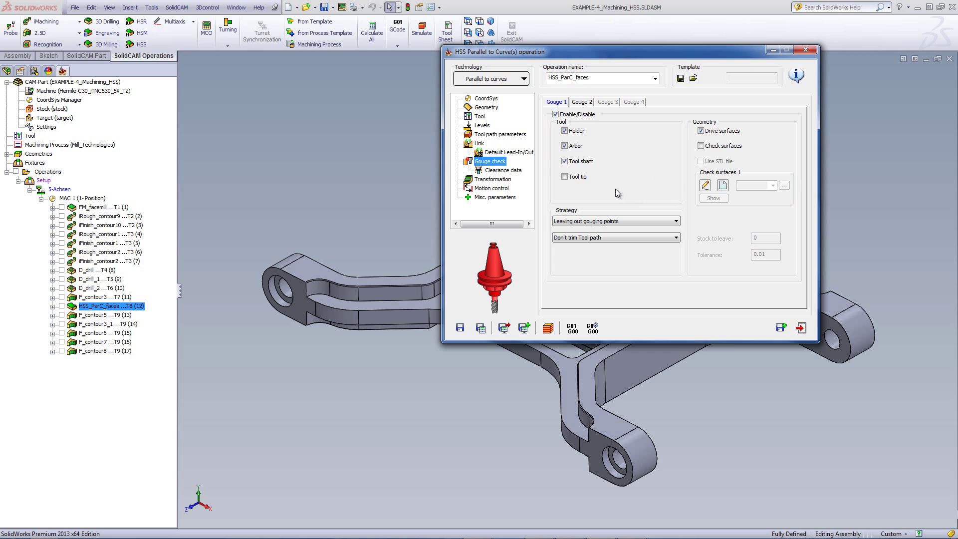
{"action": "left_click", "coordinate": [490, 180]}
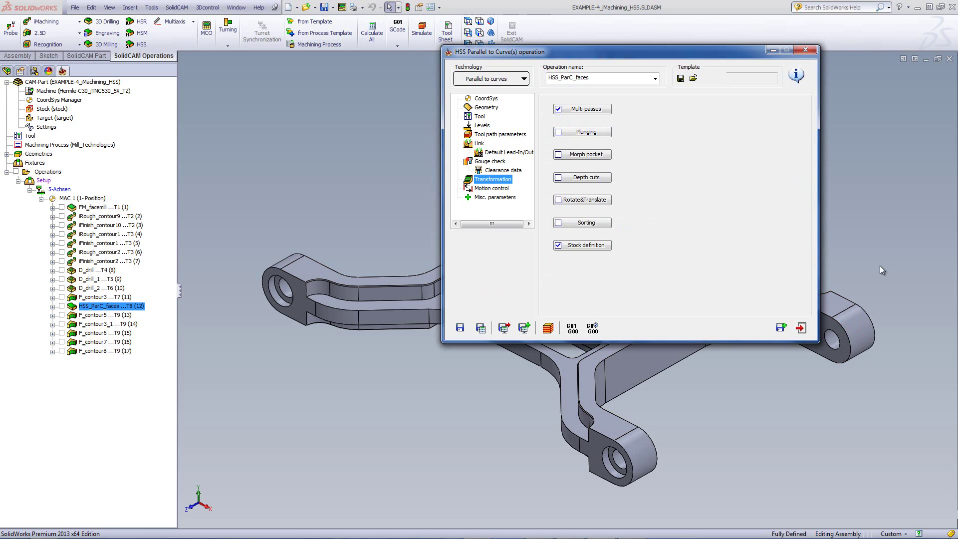
{"action": "left_click", "coordinate": [581, 246]}
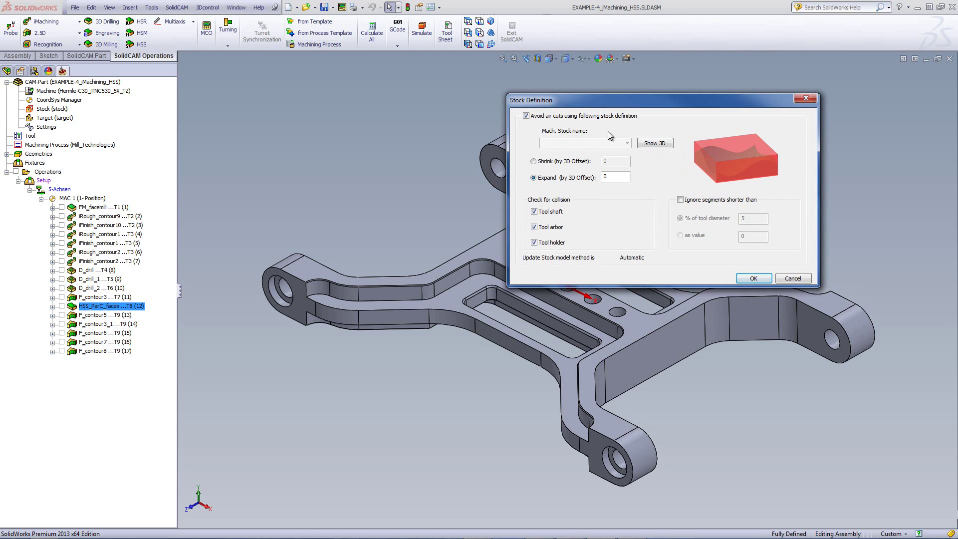
{"action": "left_click", "coordinate": [654, 143]}
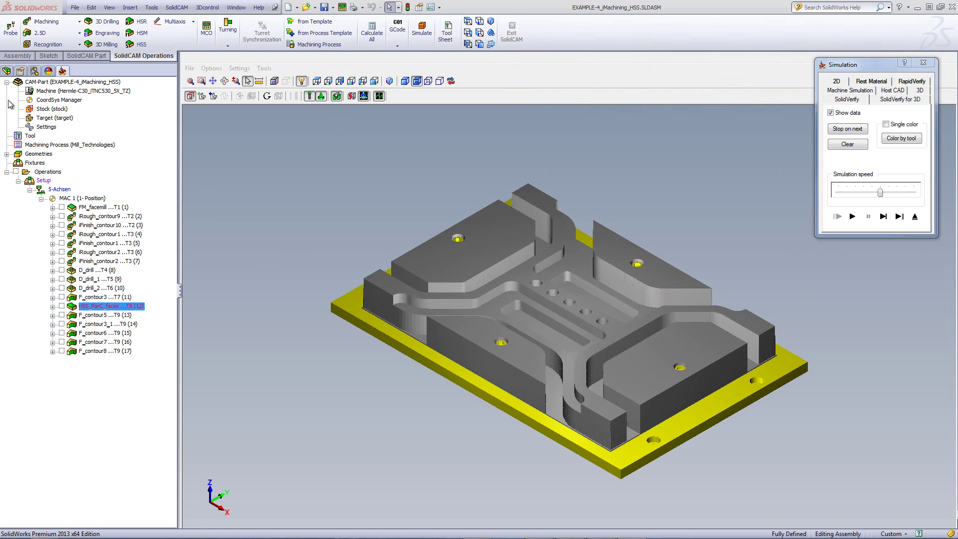
Step: Simulate the HSS_ParC_faces operation in SolidVerify and inspect the machined rounded arm ends
{"action": "left_click", "coordinate": [852, 217]}
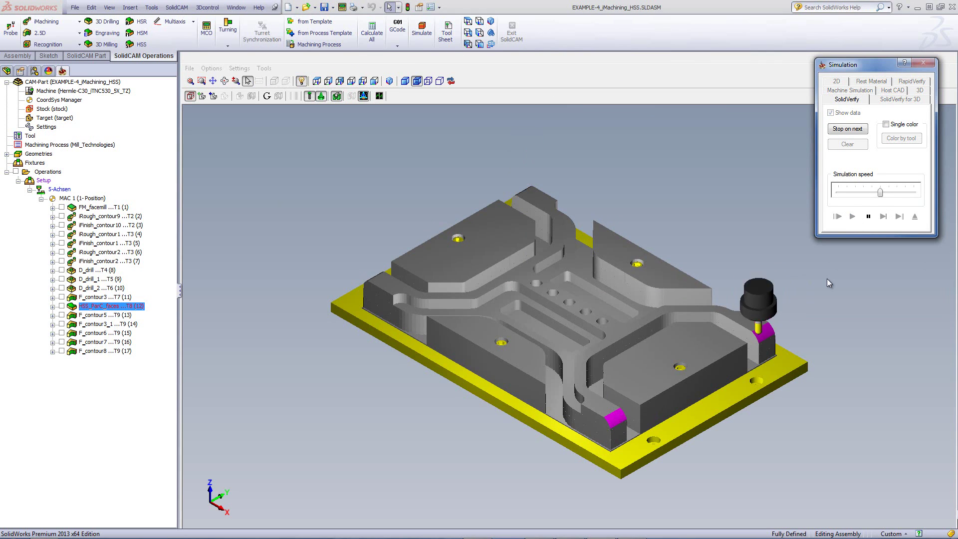
{"action": "left_click", "coordinate": [720, 453]}
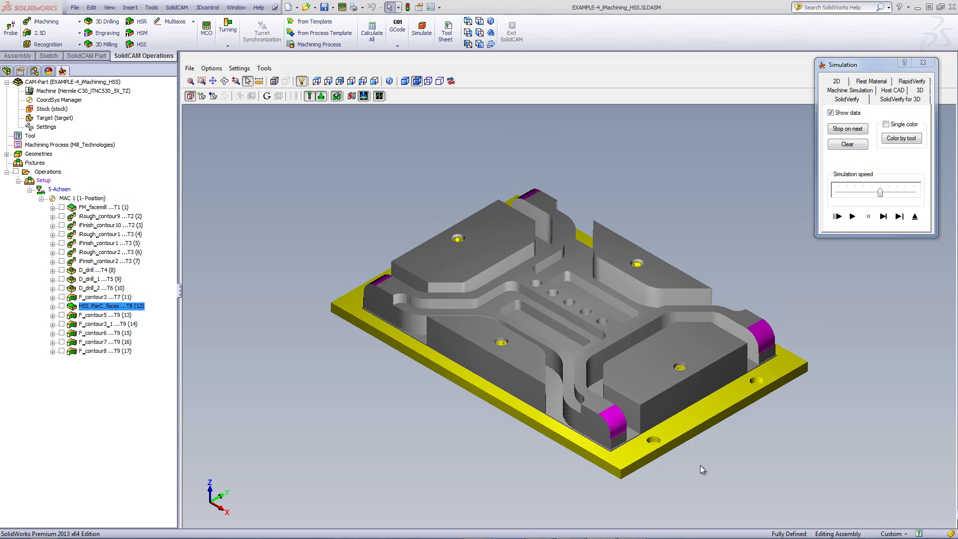
{"action": "middle_click_drag", "start_coordinate": [695, 460], "coordinate": [753, 449]}
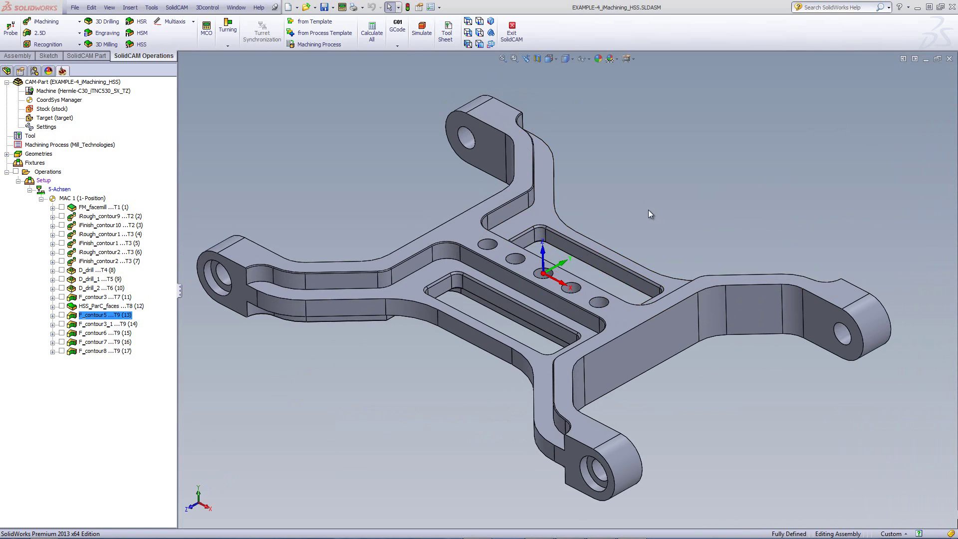
Step: Open the F_contour5 profile operation and examine its contour5 geometry along the upper edges of the part
{"action": "scroll", "coordinate": [452, 276], "scroll_direction": "down", "scroll_amount": 5}
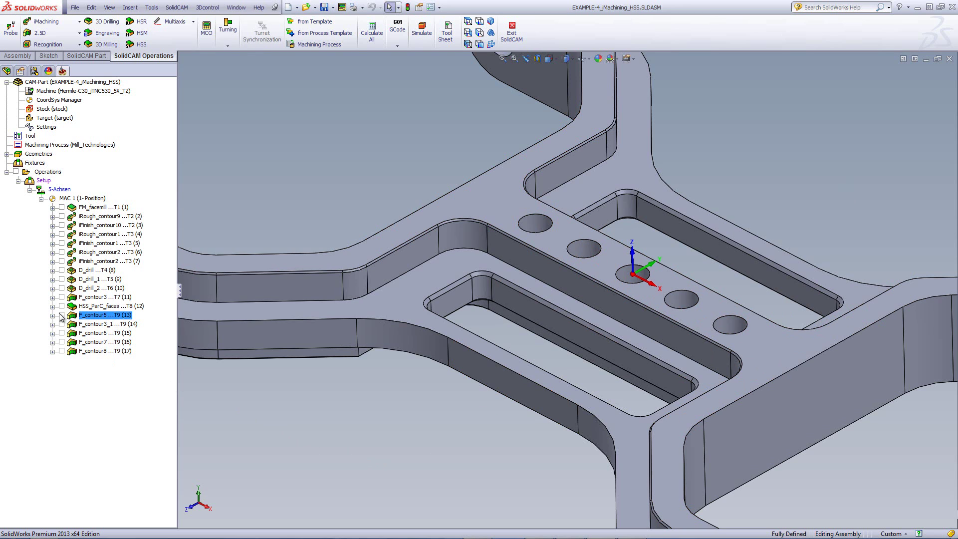
{"action": "double_click", "coordinate": [77, 317]}
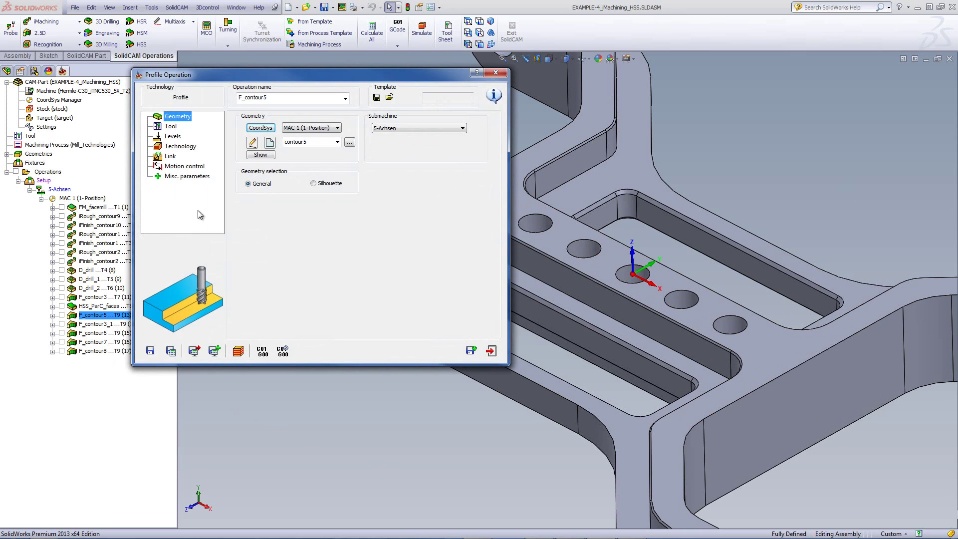
{"action": "left_click", "coordinate": [261, 155]}
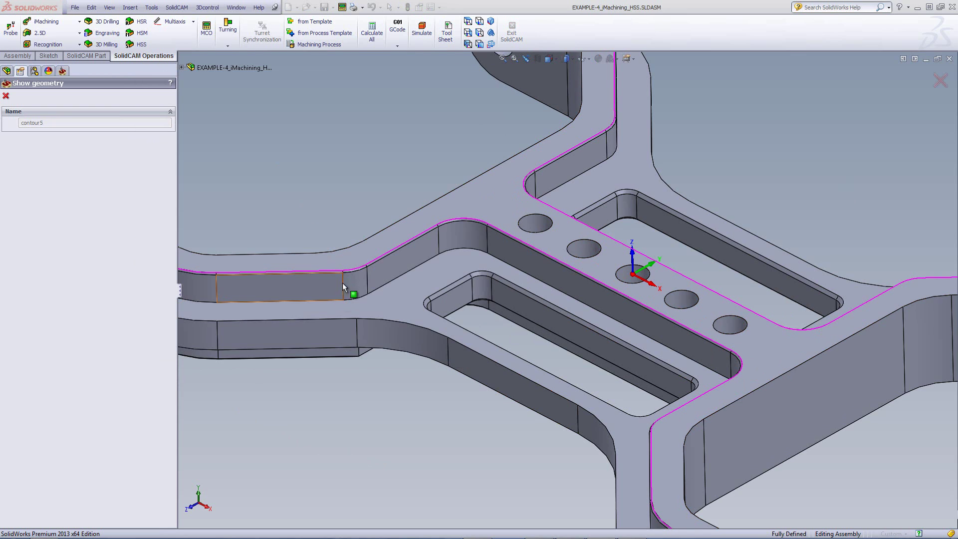
{"action": "left_click", "coordinate": [5, 95]}
Step: Check the chamfer drill tool of F_contour5 and define its profile depth by picking the chamfer's lower edge on the model
{"action": "left_click", "coordinate": [171, 128]}
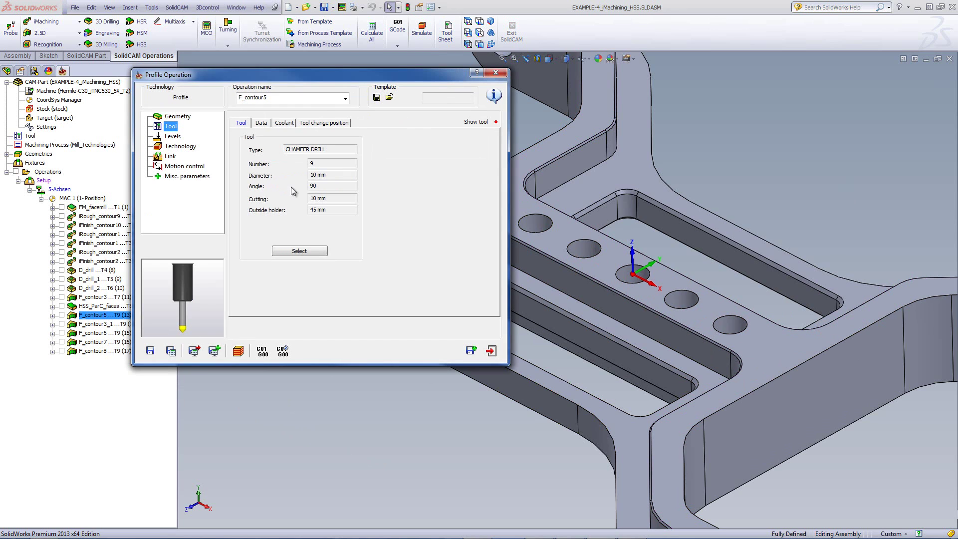
{"action": "left_click", "coordinate": [172, 137]}
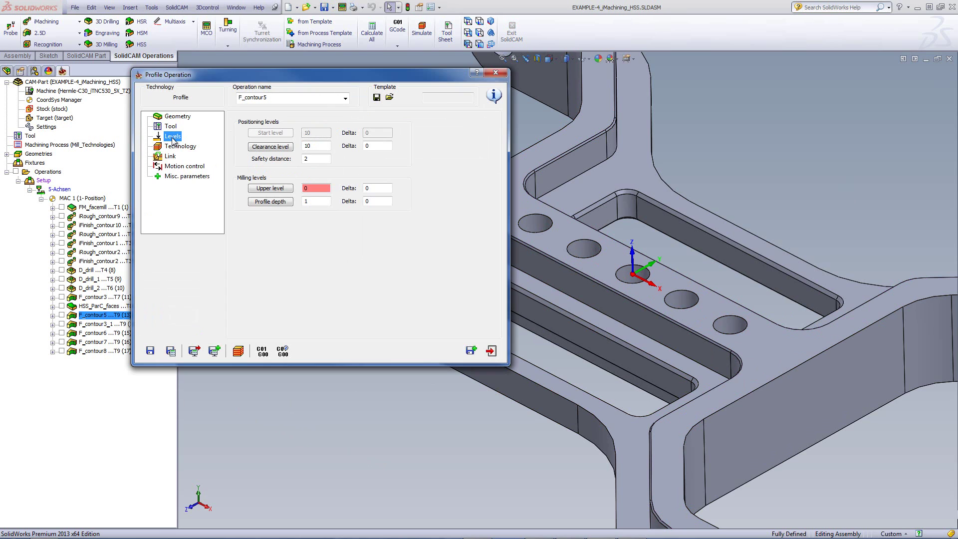
{"action": "left_click", "coordinate": [270, 203]}
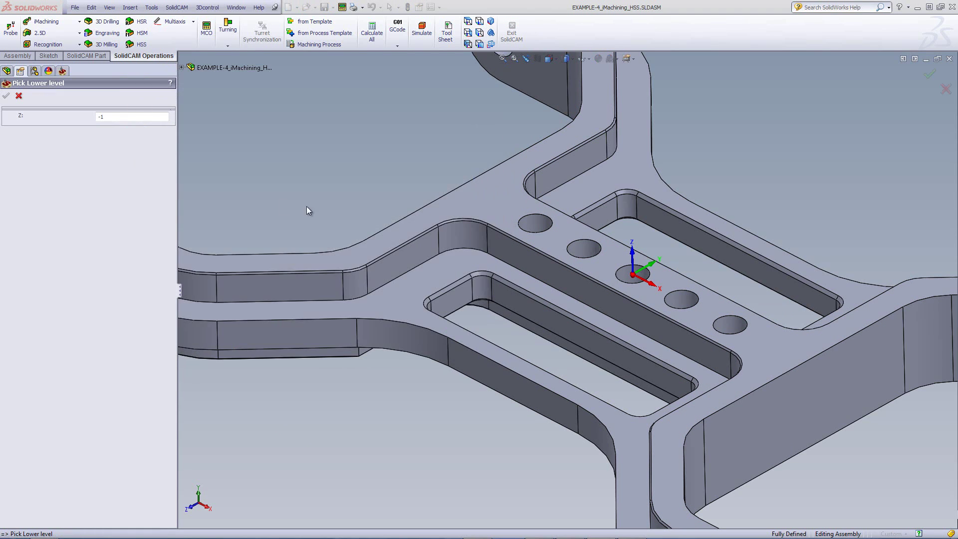
{"action": "left_click", "coordinate": [442, 229]}
{"action": "left_click", "coordinate": [439, 228]}
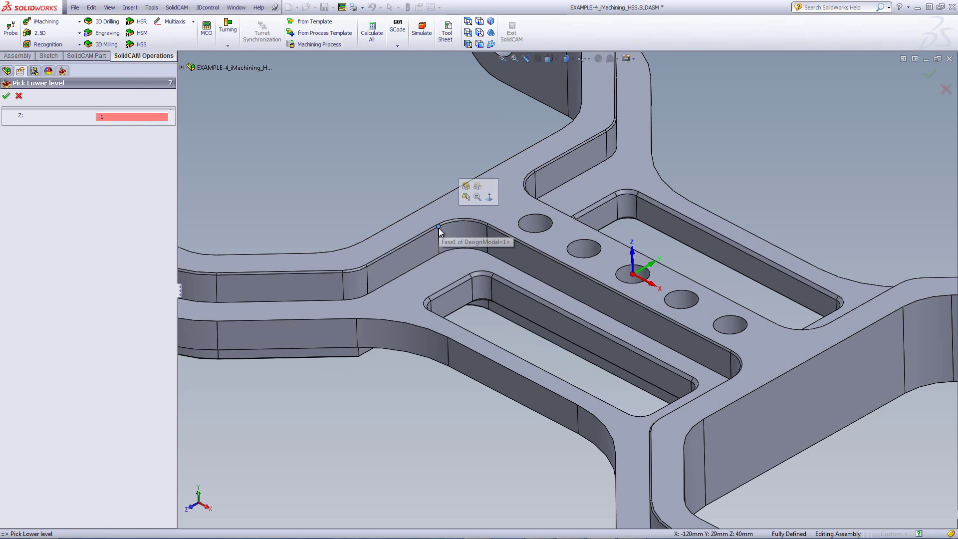
{"action": "left_click", "coordinate": [7, 96]}
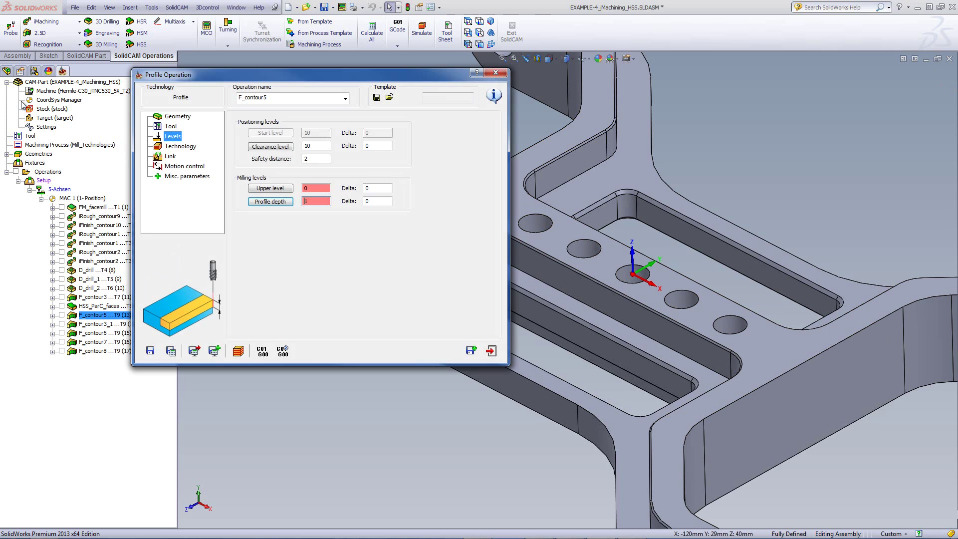
Step: Check the technology settings and chamfer options of F_contour5, including the cutting diameter illustration
{"action": "left_click", "coordinate": [180, 148]}
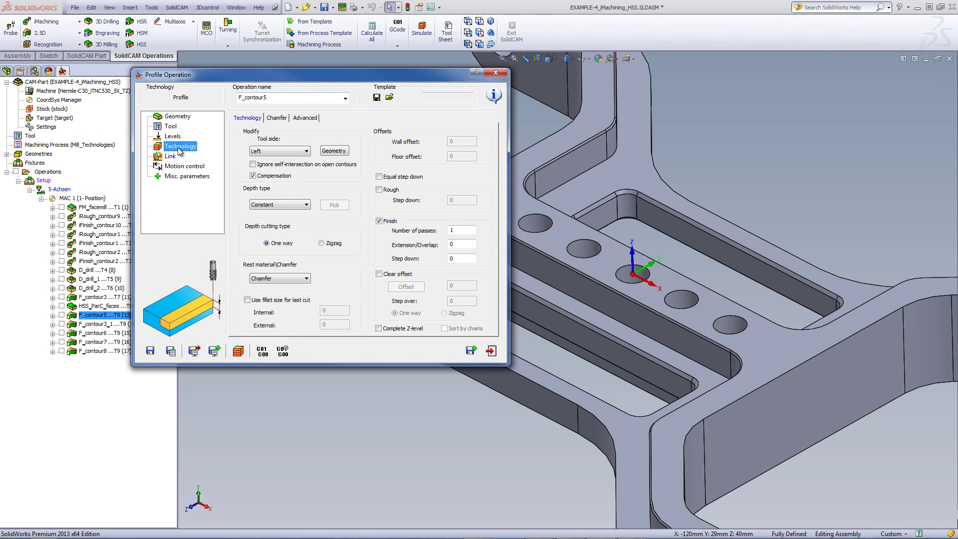
{"action": "left_click", "coordinate": [275, 119]}
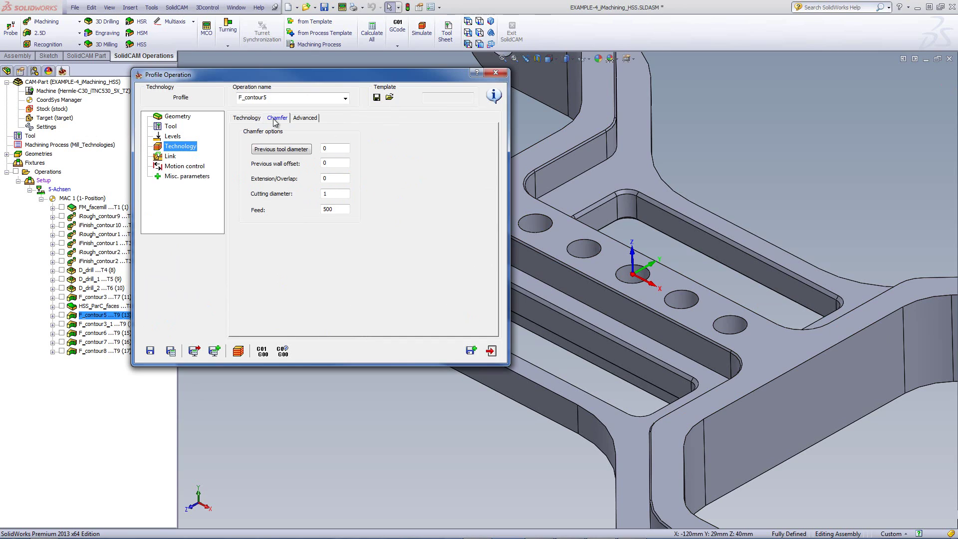
{"action": "left_click", "coordinate": [327, 195]}
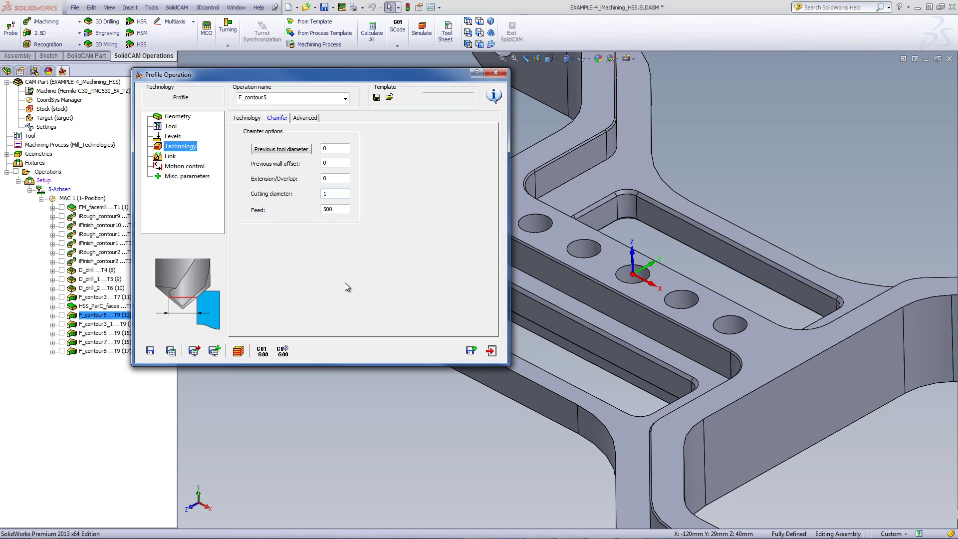
Step: Simulate the F_contour5 operation in SolidVerify, inspect the chamfered upper edges up close, and close the operation
{"action": "left_click", "coordinate": [238, 351]}
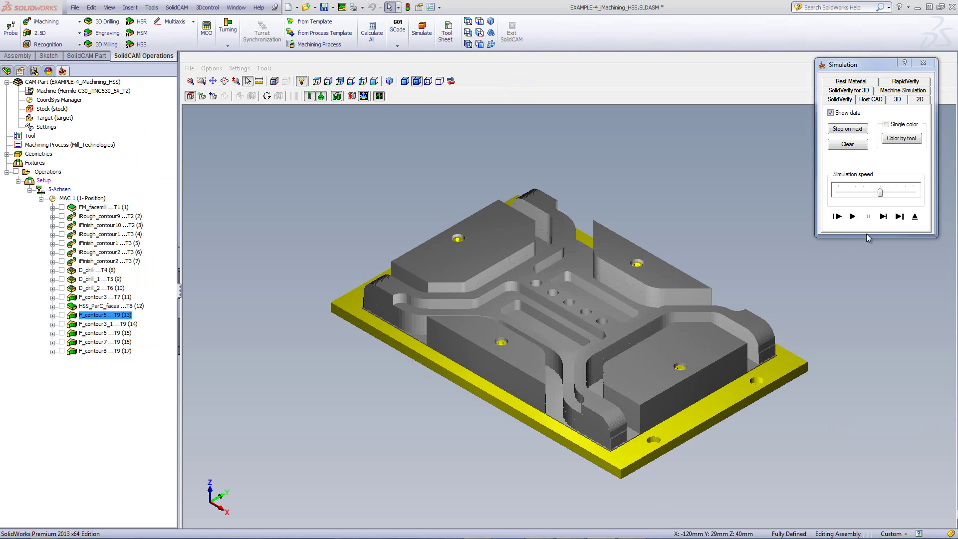
{"action": "left_click", "coordinate": [884, 216]}
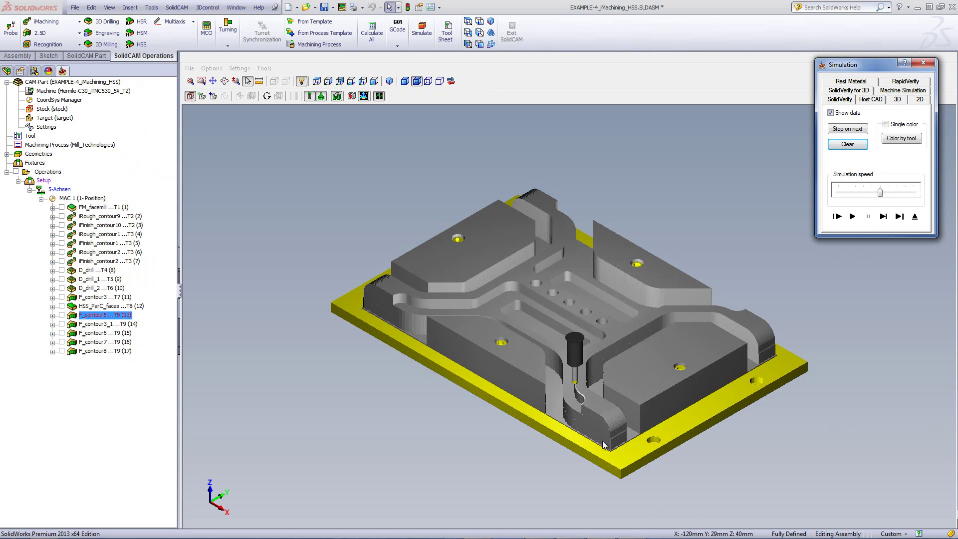
{"action": "scroll", "coordinate": [594, 409], "scroll_direction": "up", "scroll_amount": 3}
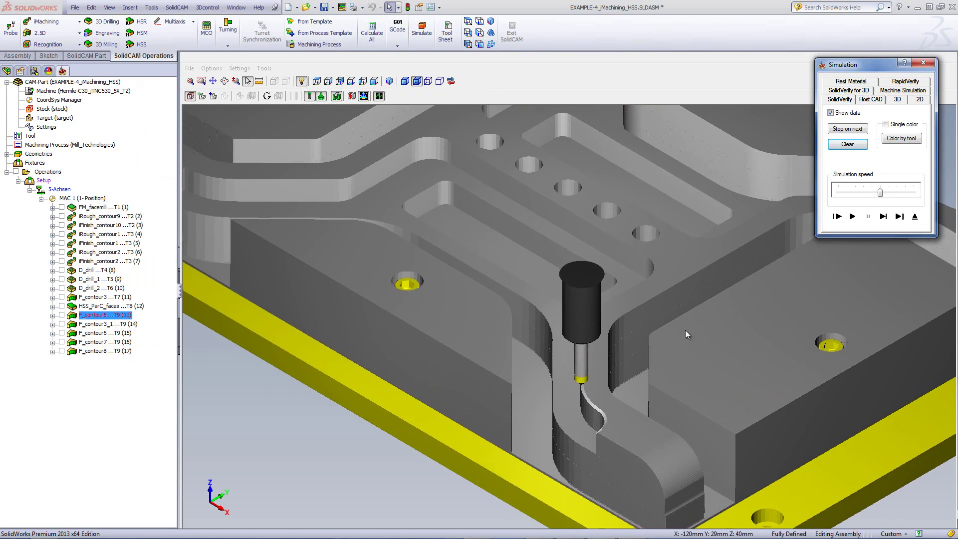
{"action": "left_click", "coordinate": [858, 215]}
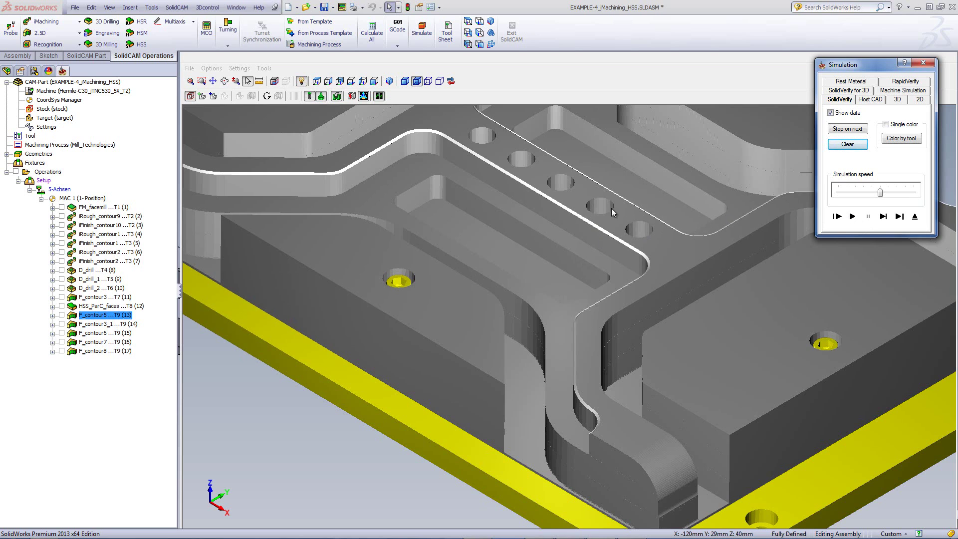
{"action": "mouse_move", "coordinate": [606, 206]}
{"action": "middle_mouse_down"}
{"action": "mouse_move", "coordinate": [574, 214]}
{"action": "mouse_move", "coordinate": [599, 210]}
{"action": "middle_mouse_up"}
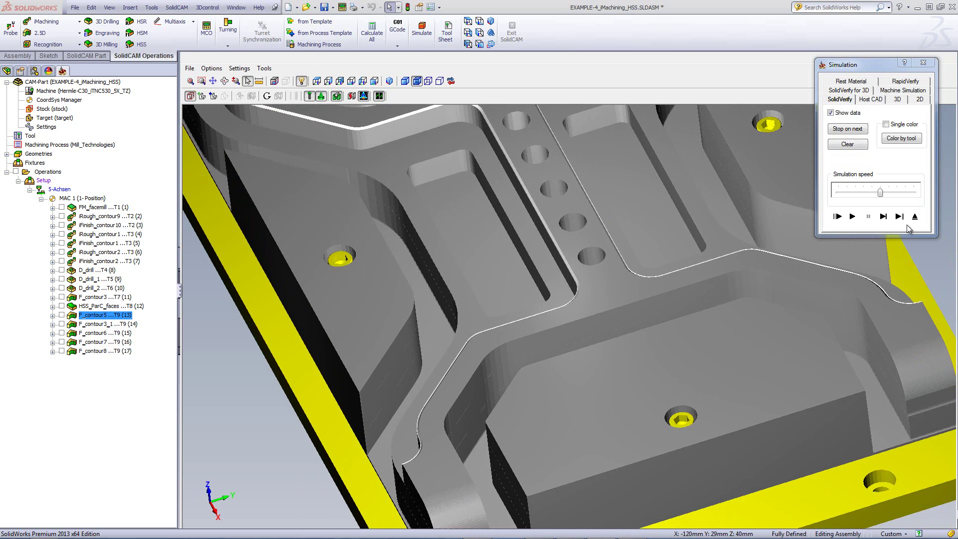
{"action": "left_click", "coordinate": [915, 218]}
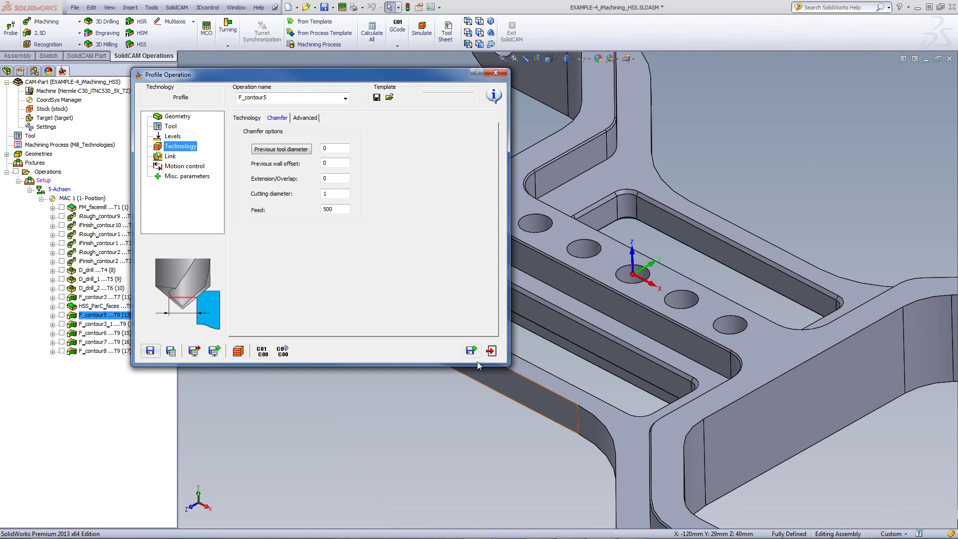
{"action": "left_click", "coordinate": [492, 352]}
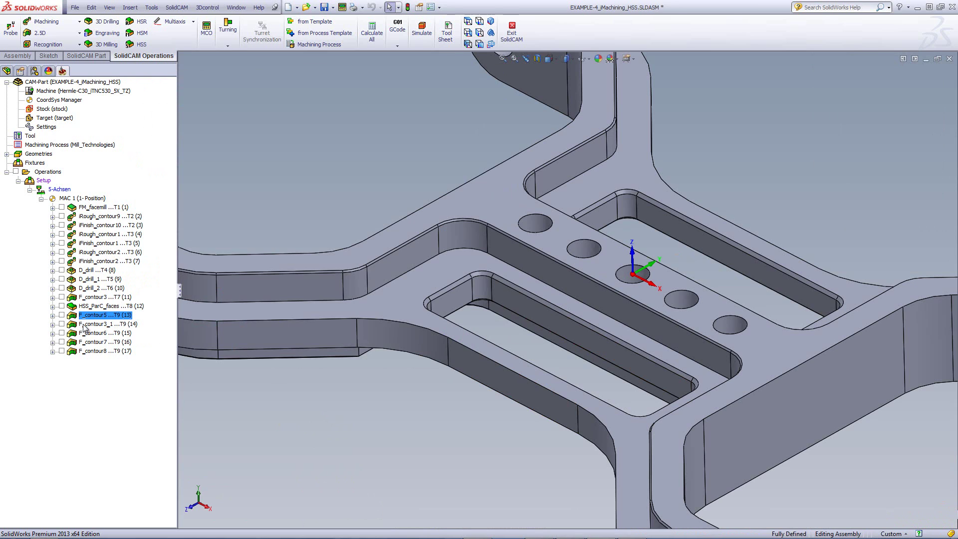
Step: Show the F_contour3_1 tool path on the five holes, and check the operation's tool, levels and chamfer options
{"action": "left_click", "coordinate": [62, 324]}
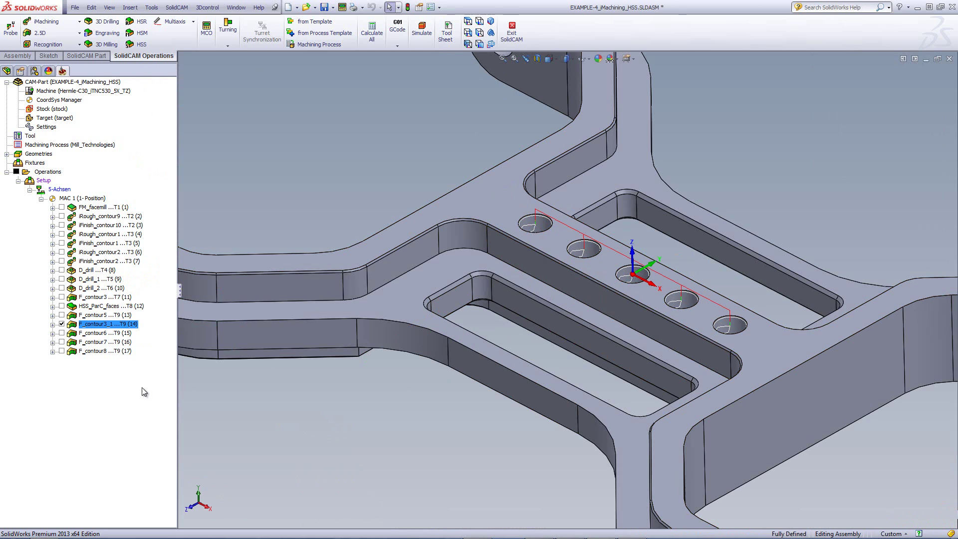
{"action": "left_click", "coordinate": [86, 325]}
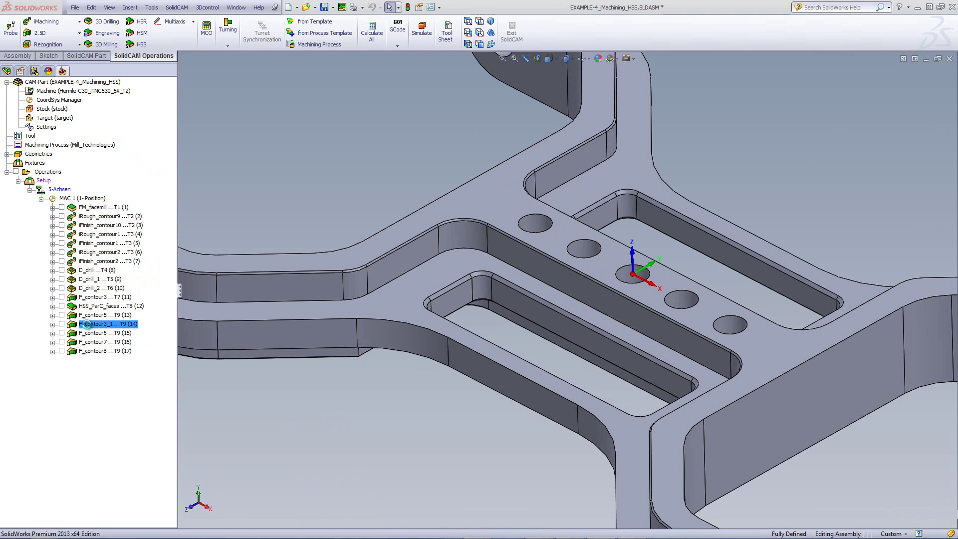
{"action": "left_click", "coordinate": [171, 128]}
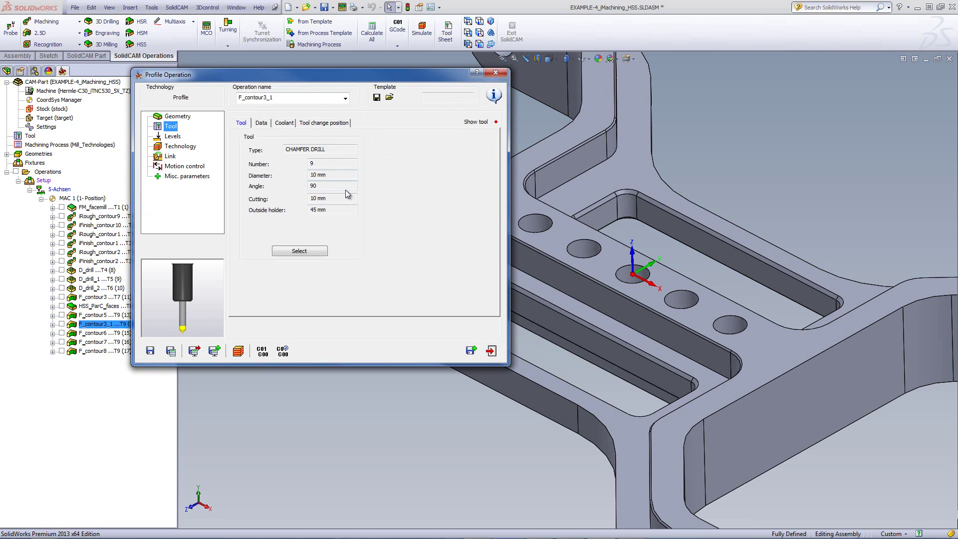
{"action": "left_click", "coordinate": [172, 138]}
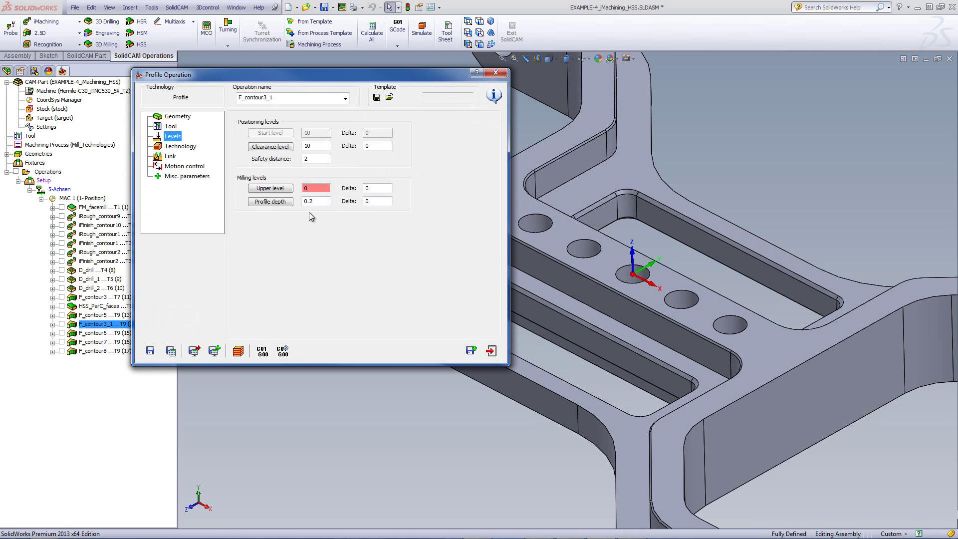
{"action": "left_click", "coordinate": [174, 147]}
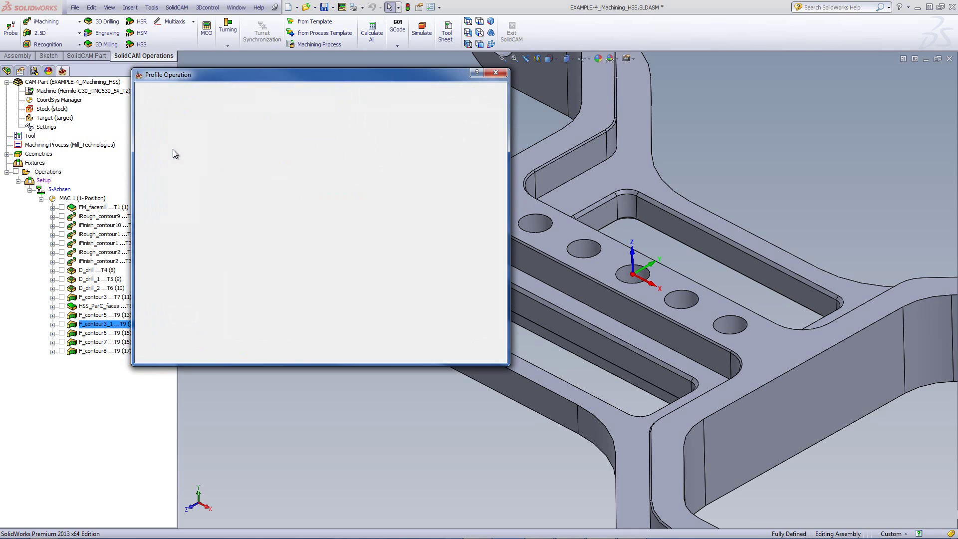
{"action": "left_click", "coordinate": [276, 118]}
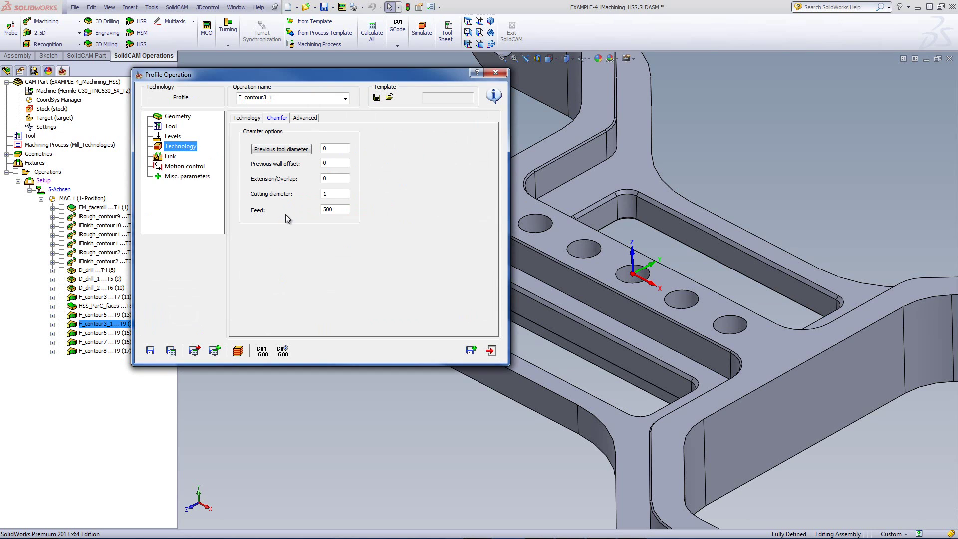
Step: Simulate the F_contour3_1 operation in SolidVerify, inspect the chamfered hole edges, and close the operation
{"action": "left_click", "coordinate": [239, 351]}
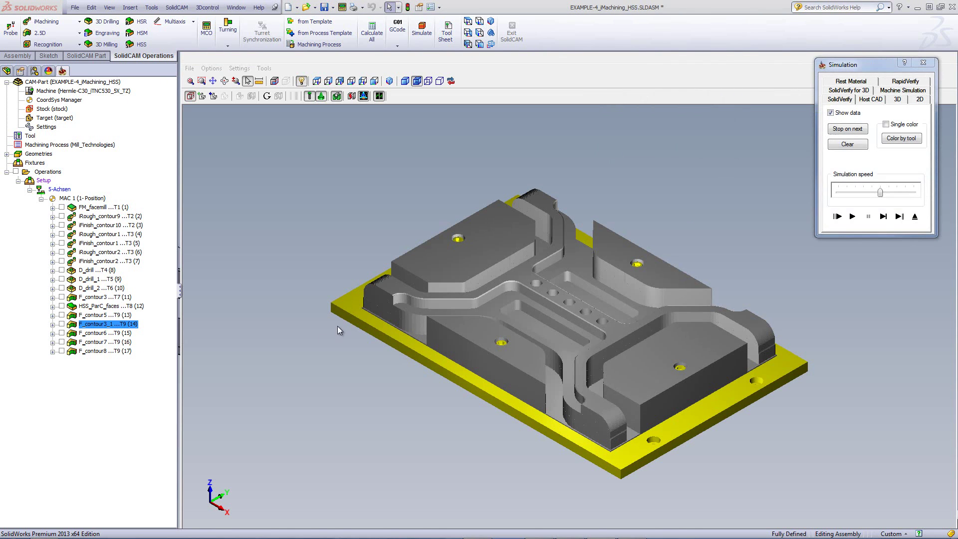
{"action": "left_click", "coordinate": [852, 216]}
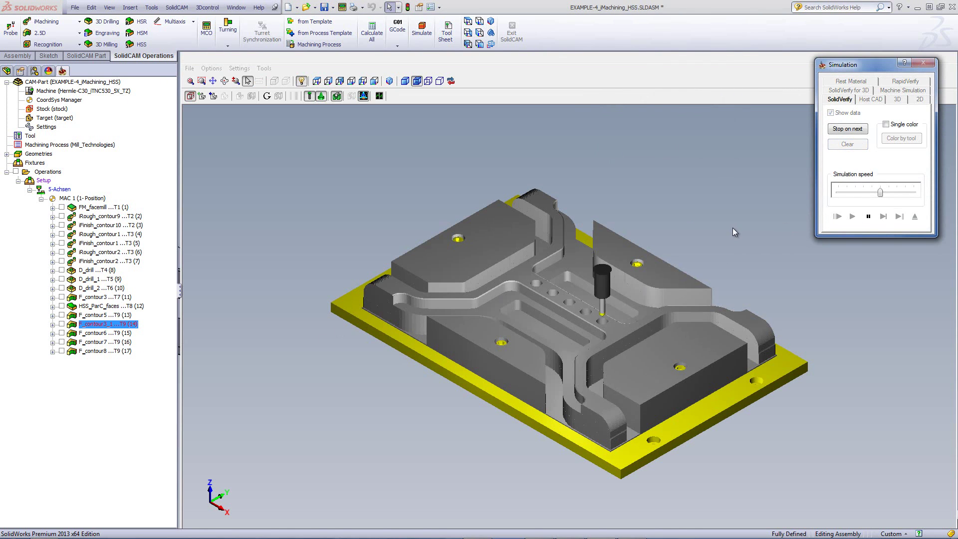
{"action": "scroll", "coordinate": [753, 218], "scroll_direction": "up", "scroll_amount": 3}
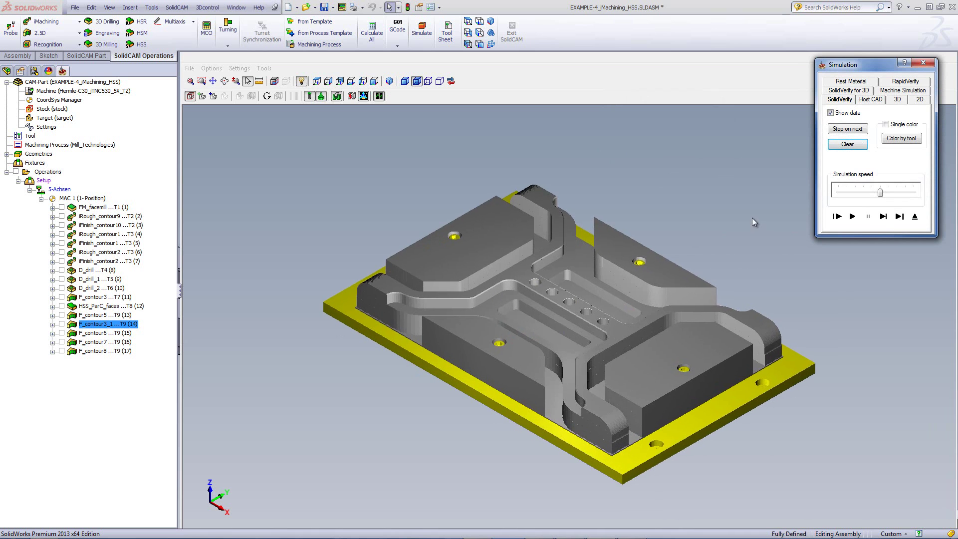
{"action": "scroll", "coordinate": [692, 277], "scroll_direction": "up", "scroll_amount": 5}
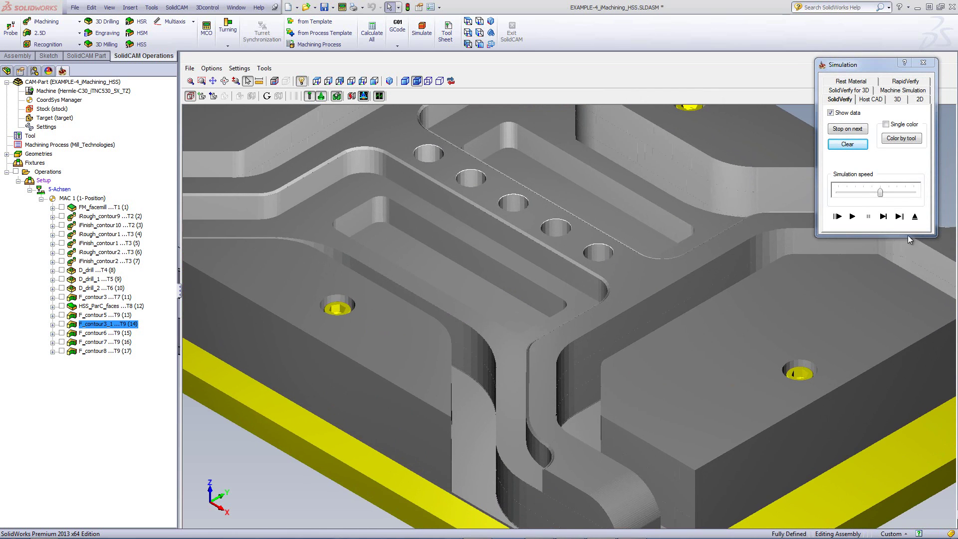
{"action": "left_click", "coordinate": [915, 217]}
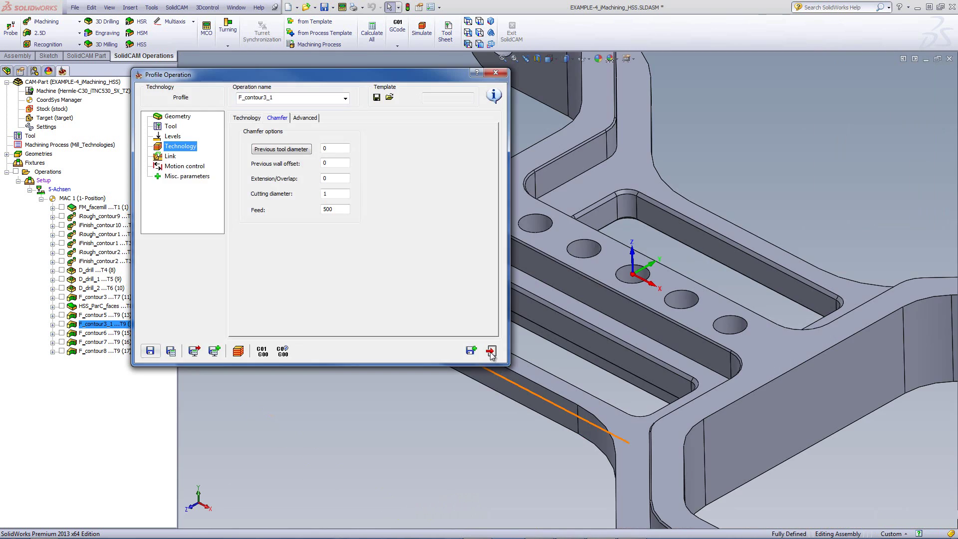
{"action": "left_click", "coordinate": [491, 352]}
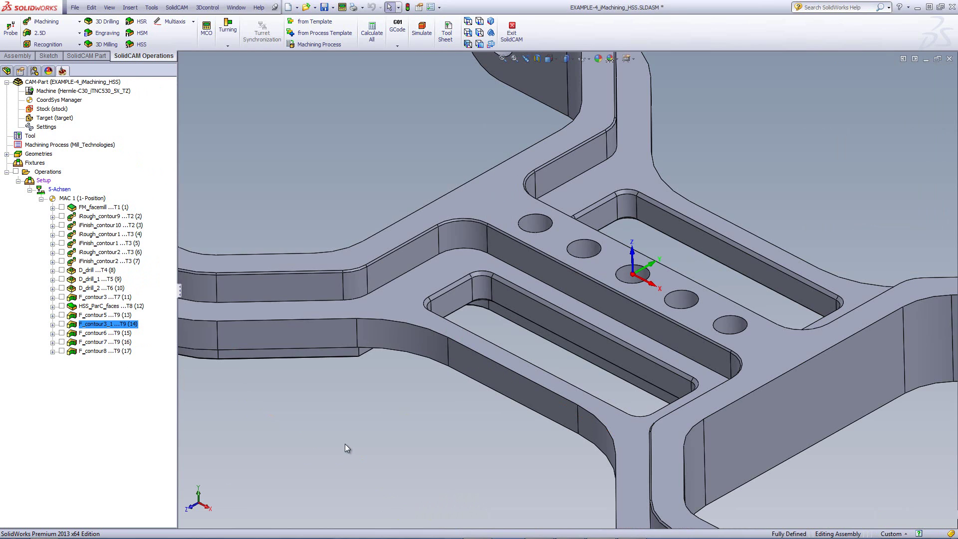
Step: Show the tool paths of the remaining profile operations F_contour6, F_contour7 and F_contour8 on the model one after another
{"action": "left_click", "coordinate": [62, 333]}
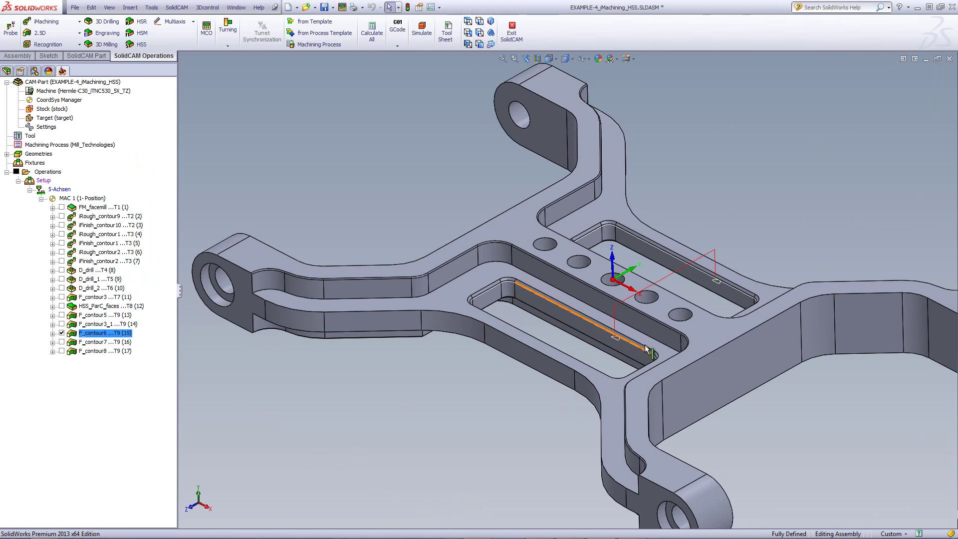
{"action": "left_click", "coordinate": [62, 341]}
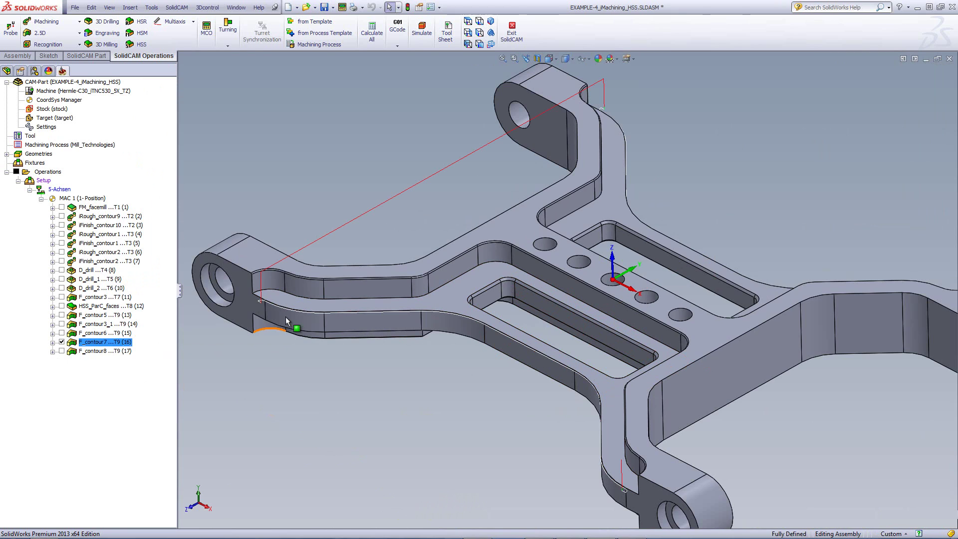
{"action": "left_click", "coordinate": [62, 351]}
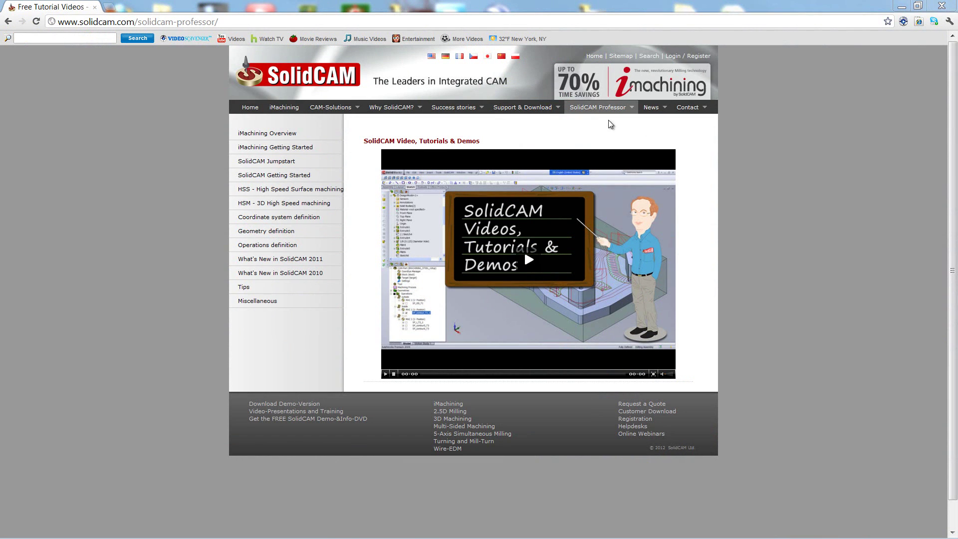
Step: Switch to the web browser and display the list of SolidCAM Professor topics on the SolidCAM website
{"action": "mouse_move", "coordinate": [613, 116]}
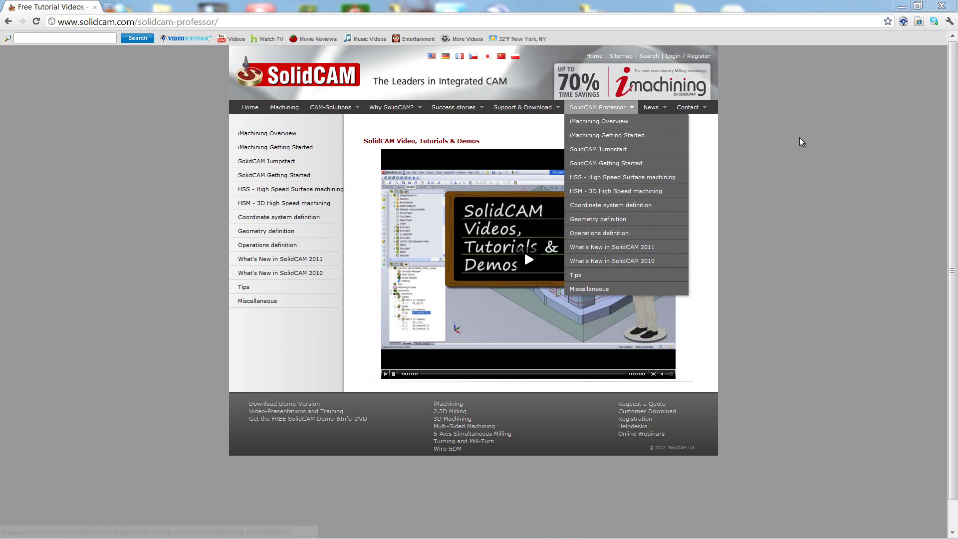